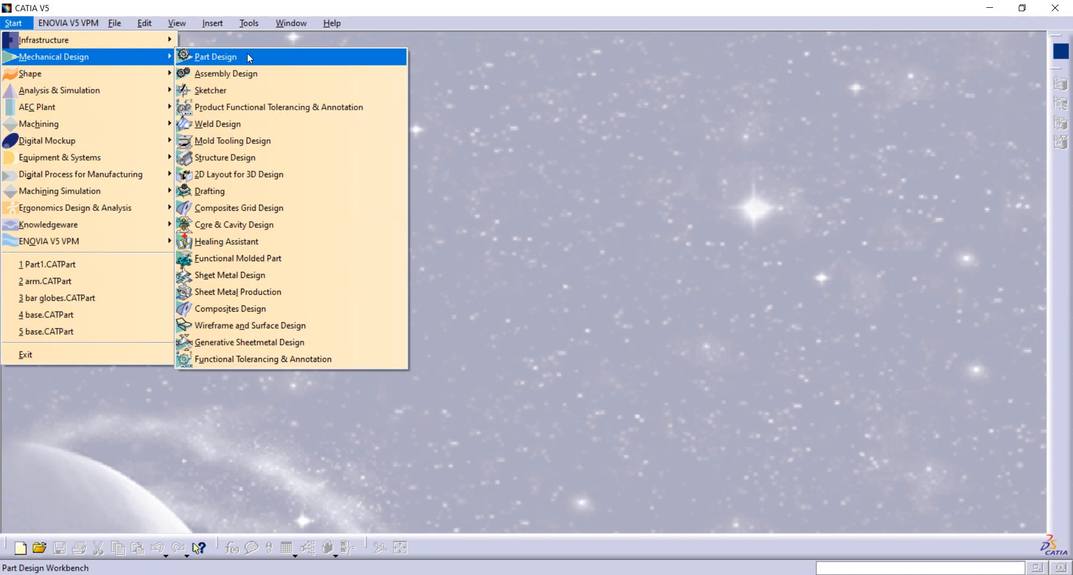
Create a new part in the Part Design workbench and open a sketch on the xy plane.
{"action": "left_click", "coordinate": [247, 53]}
{"action": "left_click", "coordinate": [974, 511]}
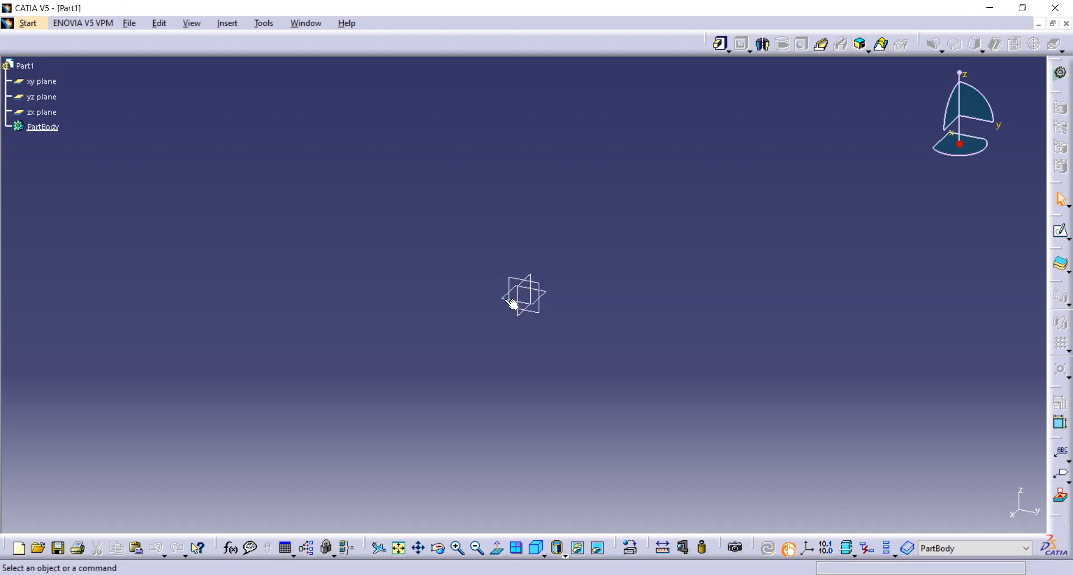
{"action": "left_click", "coordinate": [509, 303]}
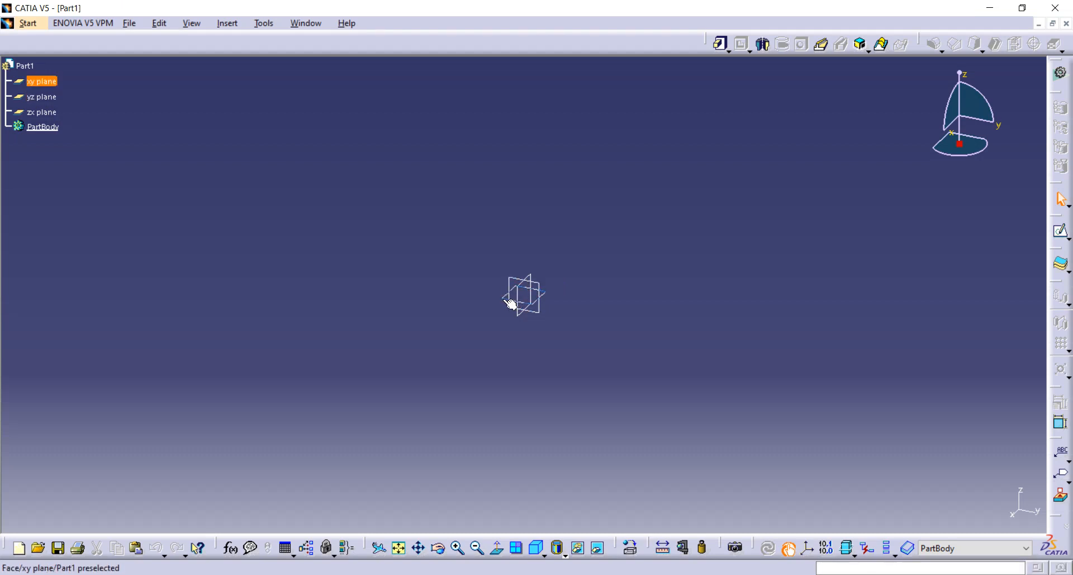
{"action": "left_click", "coordinate": [1060, 231]}
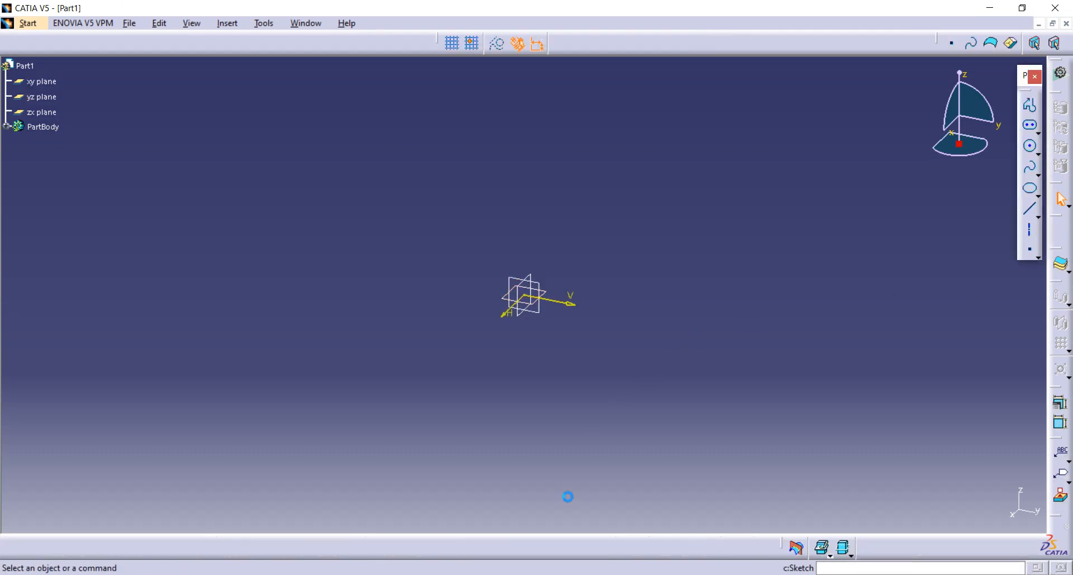
Check the V-block body drawing in the PDF and draw profile lines from the origin about 28 cm down, 73 cm across and 12 cm up.
{"action": "key", "text": "alt+Tab"}
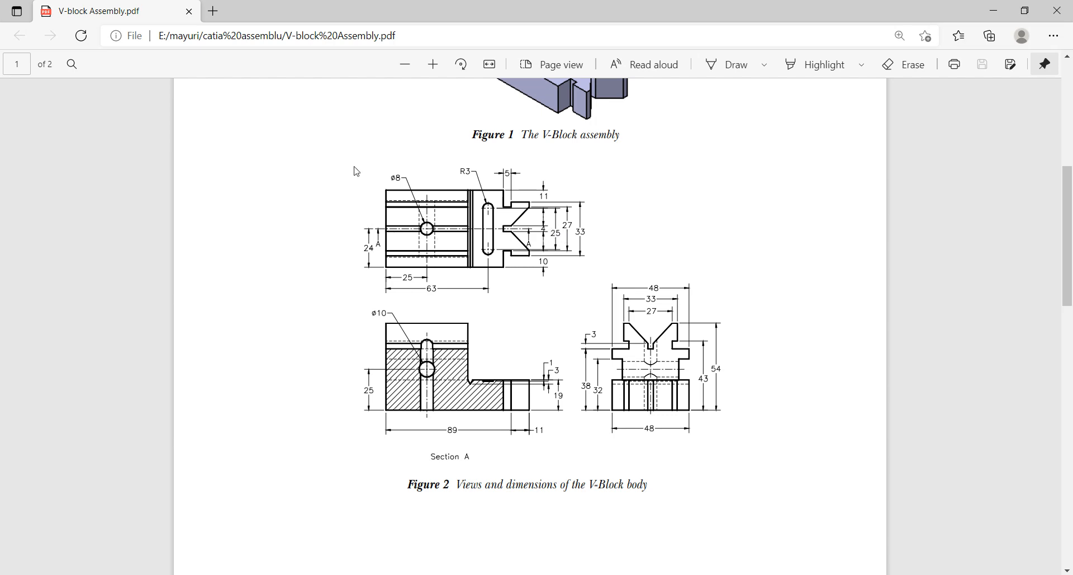
{"action": "key", "text": "alt+Tab"}
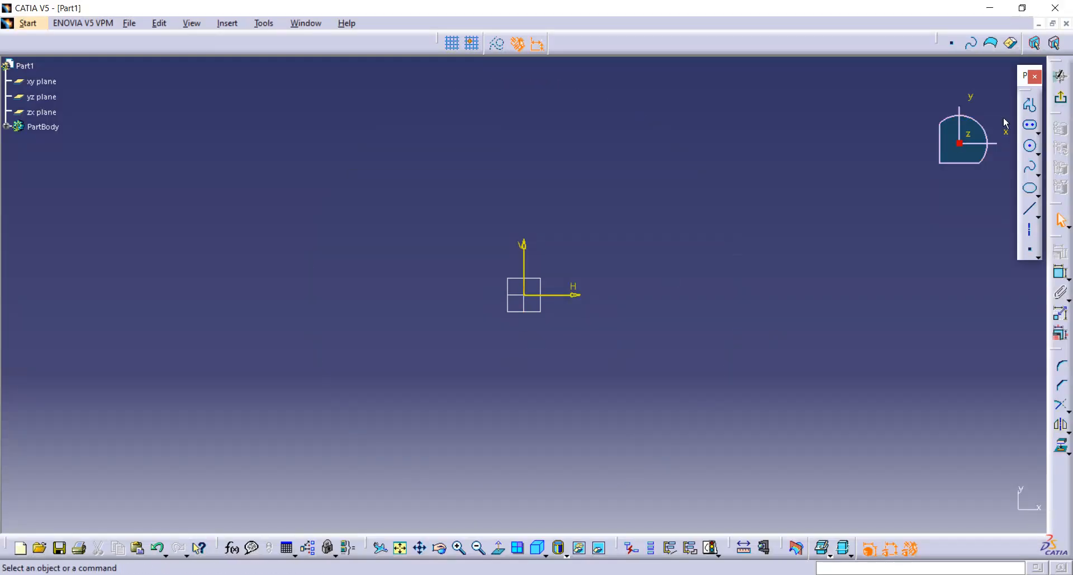
{"action": "left_click", "coordinate": [1030, 105]}
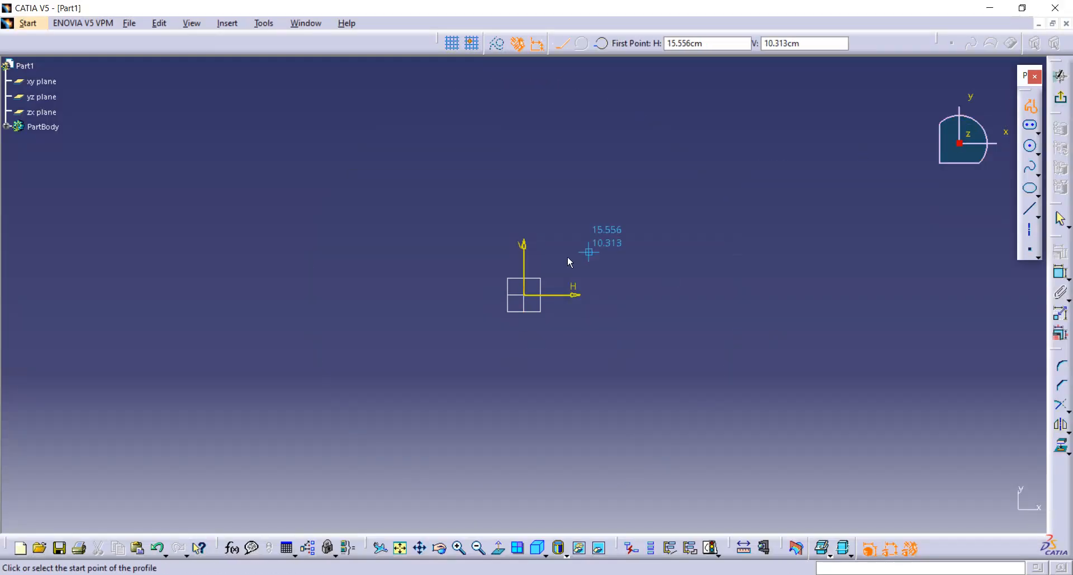
{"action": "left_click", "coordinate": [525, 295]}
{"action": "left_click", "coordinate": [525, 412]}
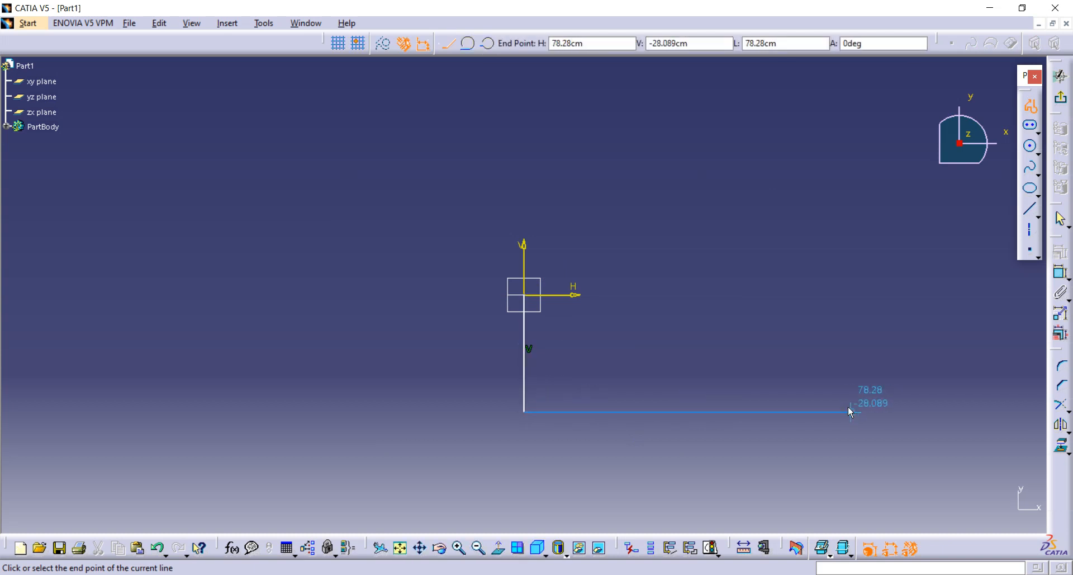
{"action": "left_click", "coordinate": [828, 412]}
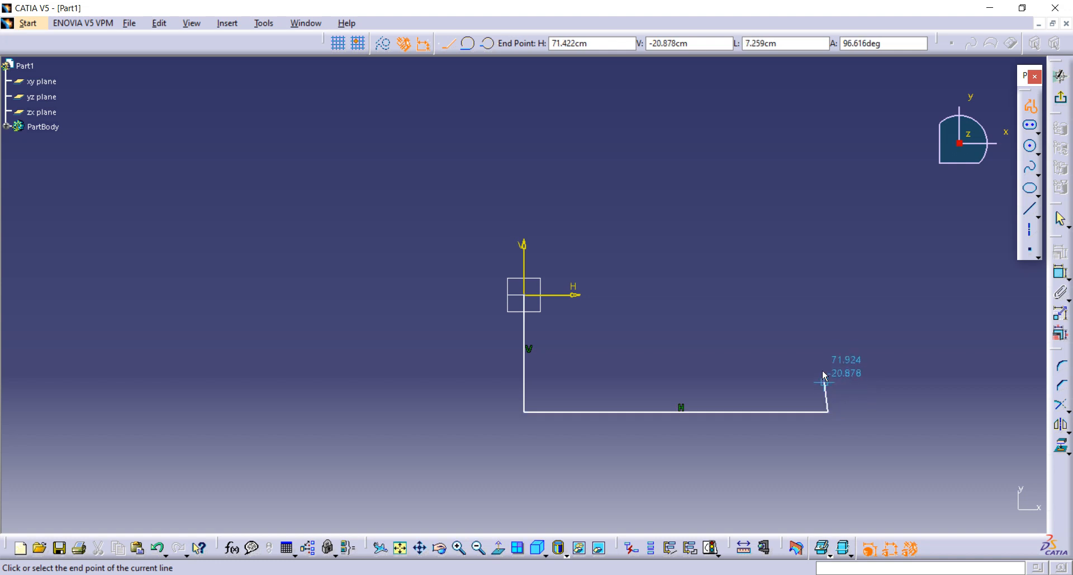
{"action": "left_click", "coordinate": [828, 362]}
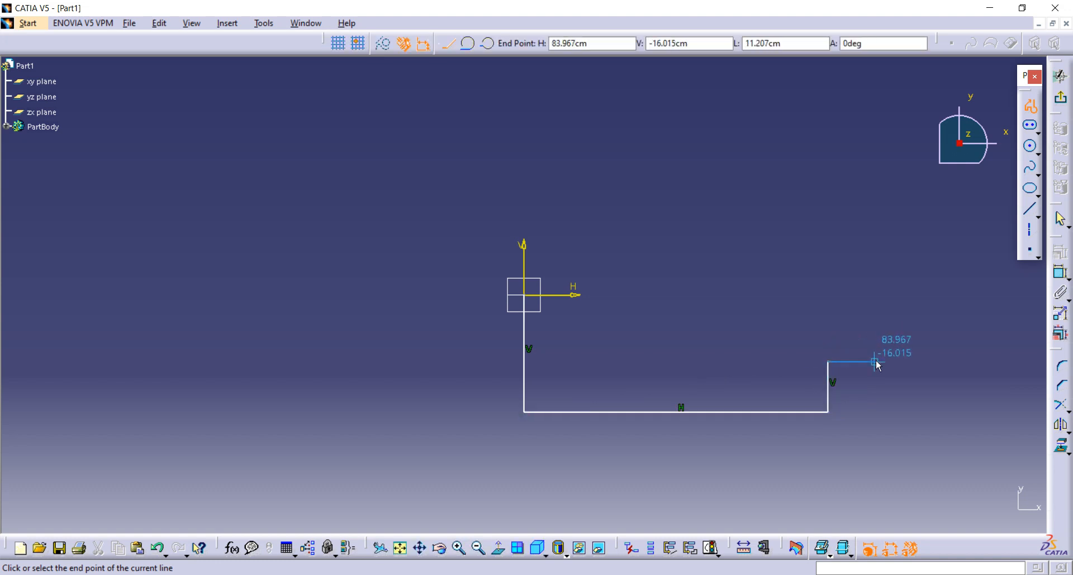
Continue the profile with a step about 11 cm wide and 7 cm deep, a 14 cm foot, a slanted edge and a return to the horizontal axis.
{"action": "left_click", "coordinate": [875, 362]}
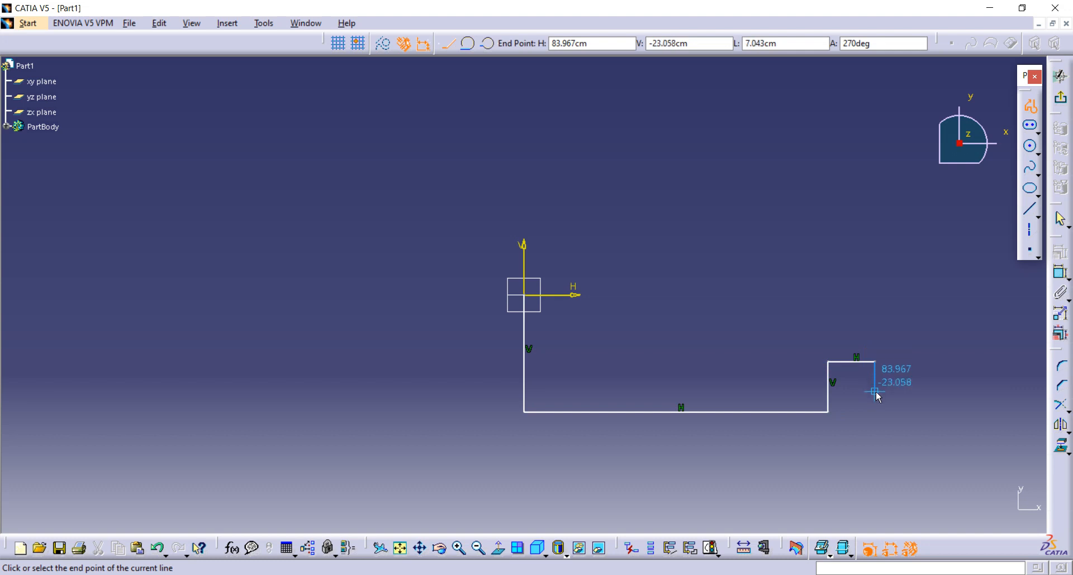
{"action": "left_click", "coordinate": [875, 391]}
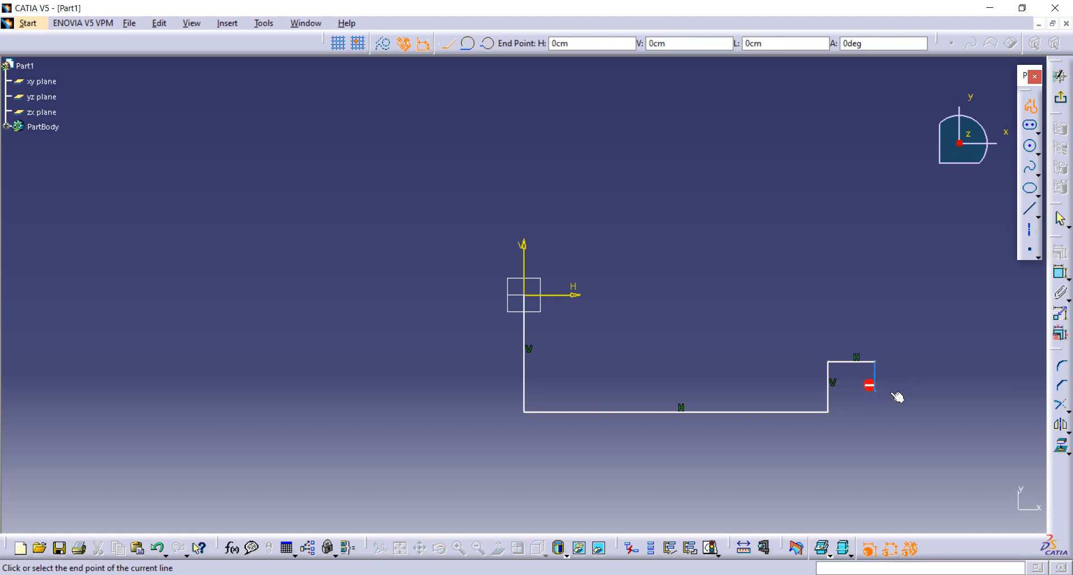
{"action": "left_click", "coordinate": [935, 391]}
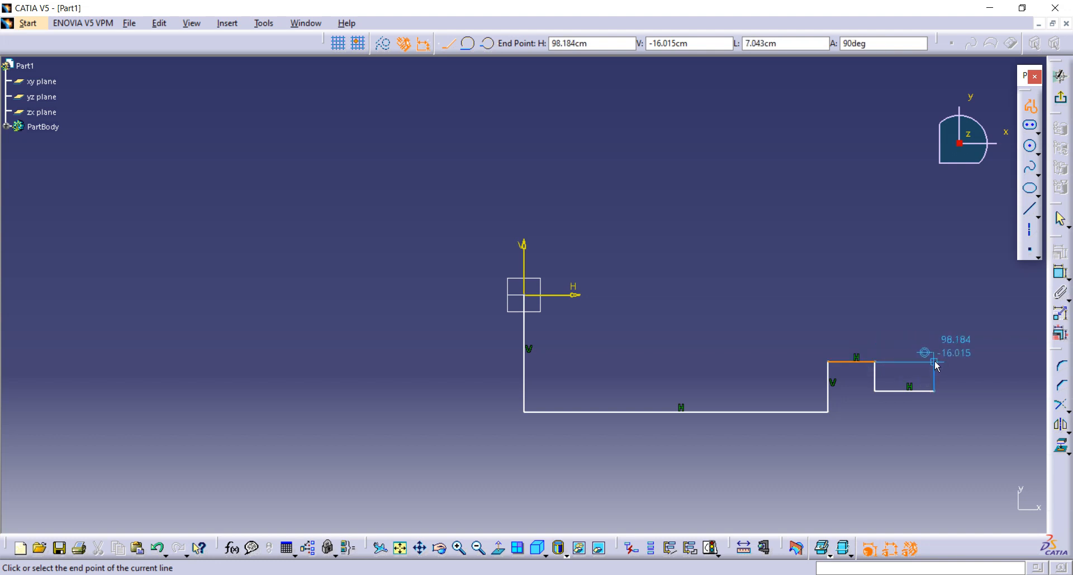
{"action": "left_click", "coordinate": [936, 361]}
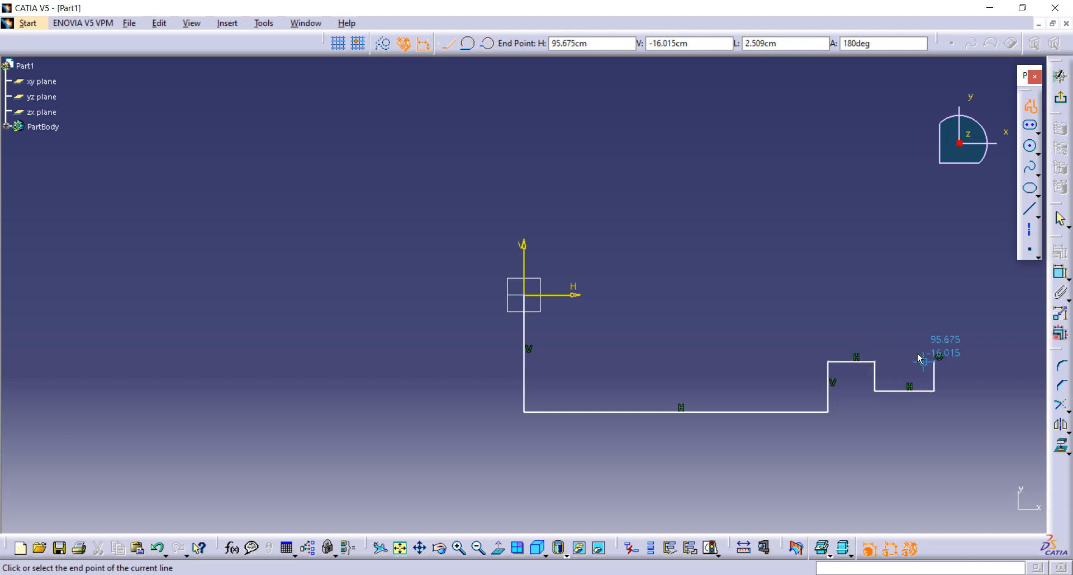
{"action": "left_click", "coordinate": [875, 322]}
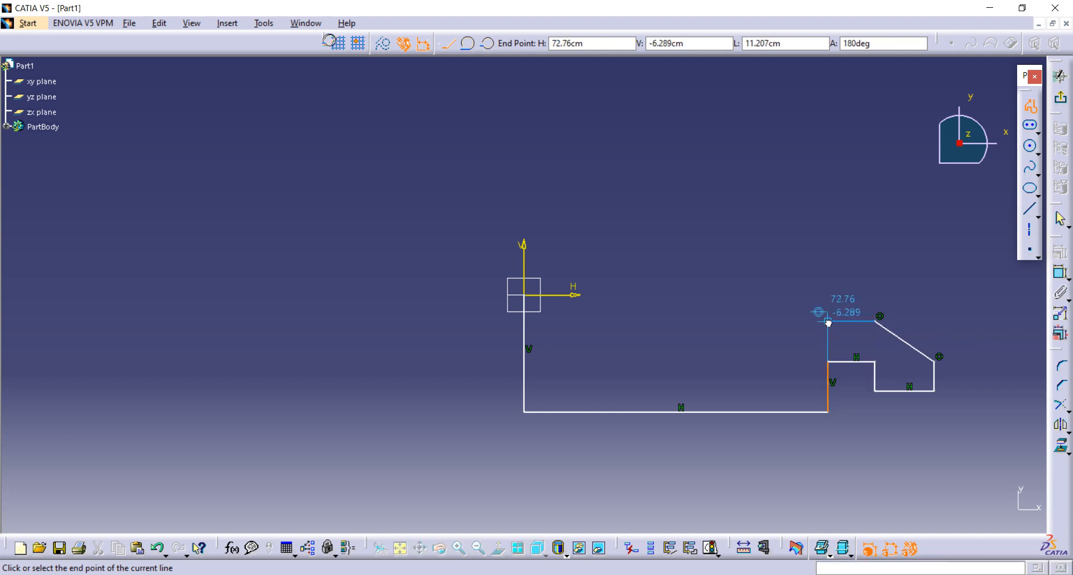
{"action": "left_click", "coordinate": [828, 320]}
{"action": "left_click", "coordinate": [828, 295]}
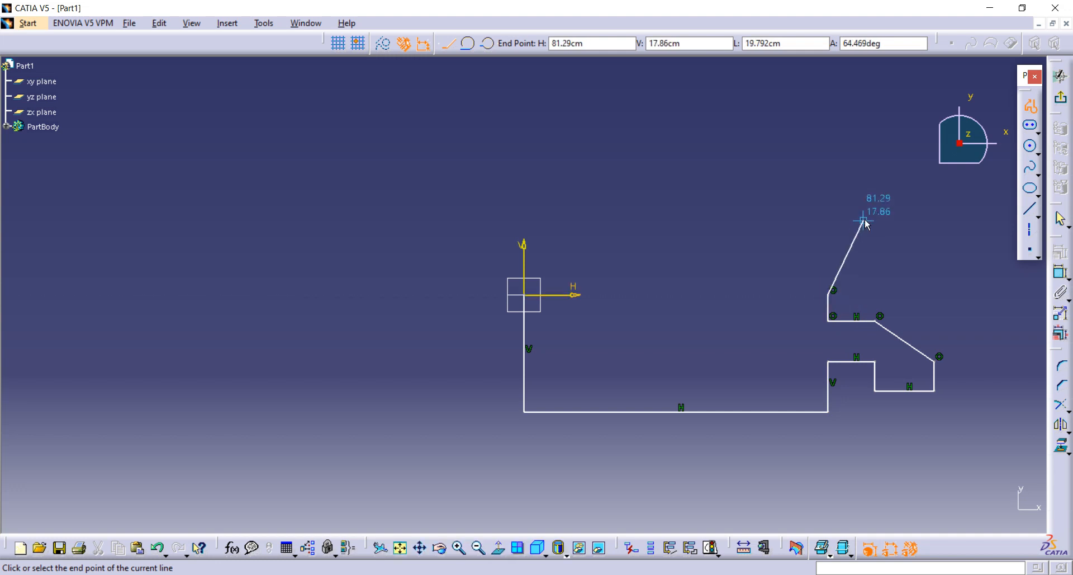
{"action": "key", "text": "Escape"}
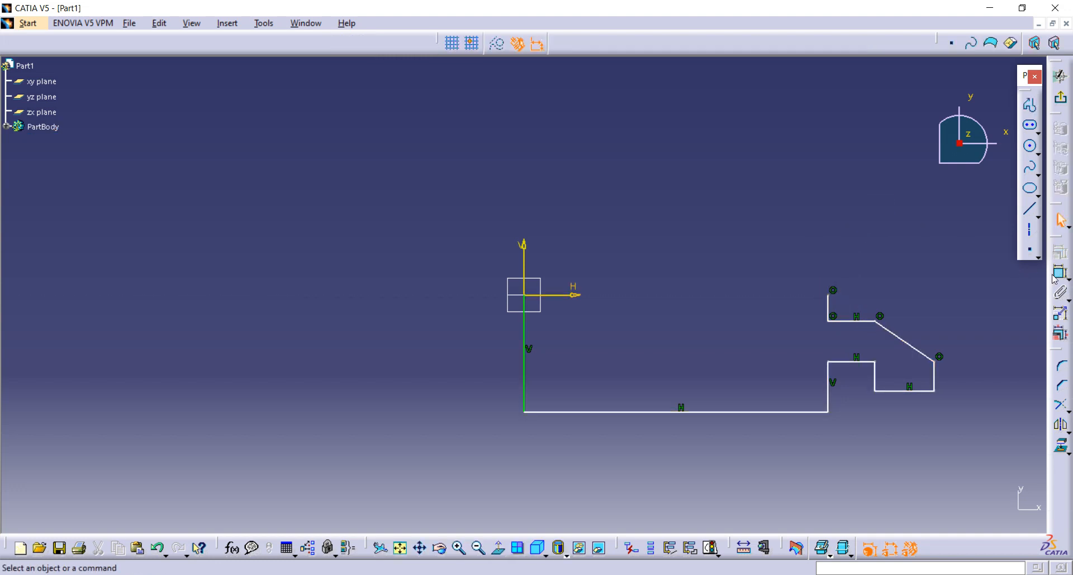
Constrain the length of the vertical profile line starting at the origin to 24 cm.
{"action": "left_click", "coordinate": [1061, 272]}
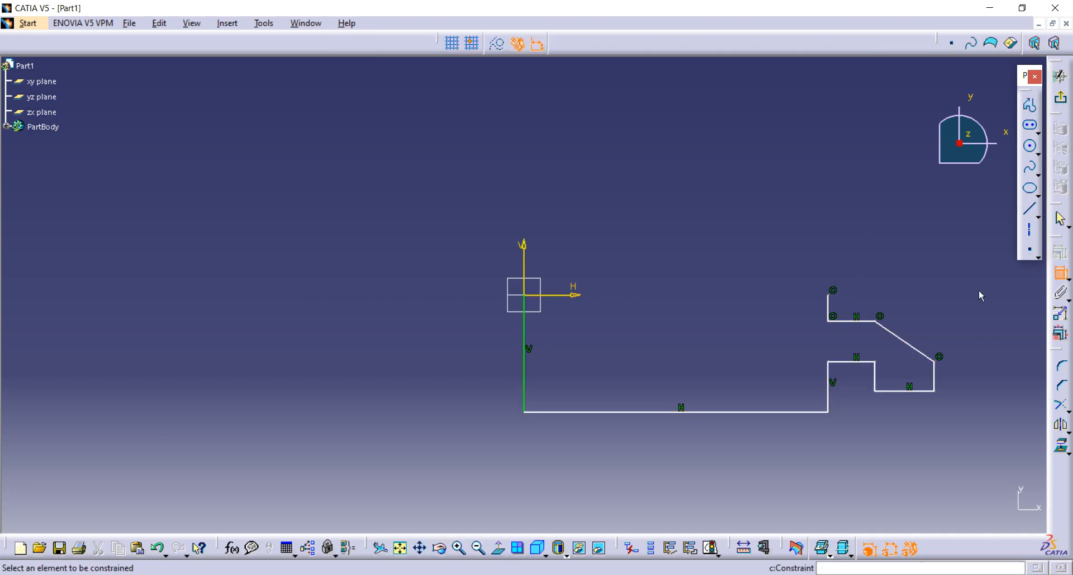
{"action": "left_click", "coordinate": [524, 357]}
{"action": "left_click", "coordinate": [440, 344]}
{"action": "double_click", "coordinate": [441, 344]}
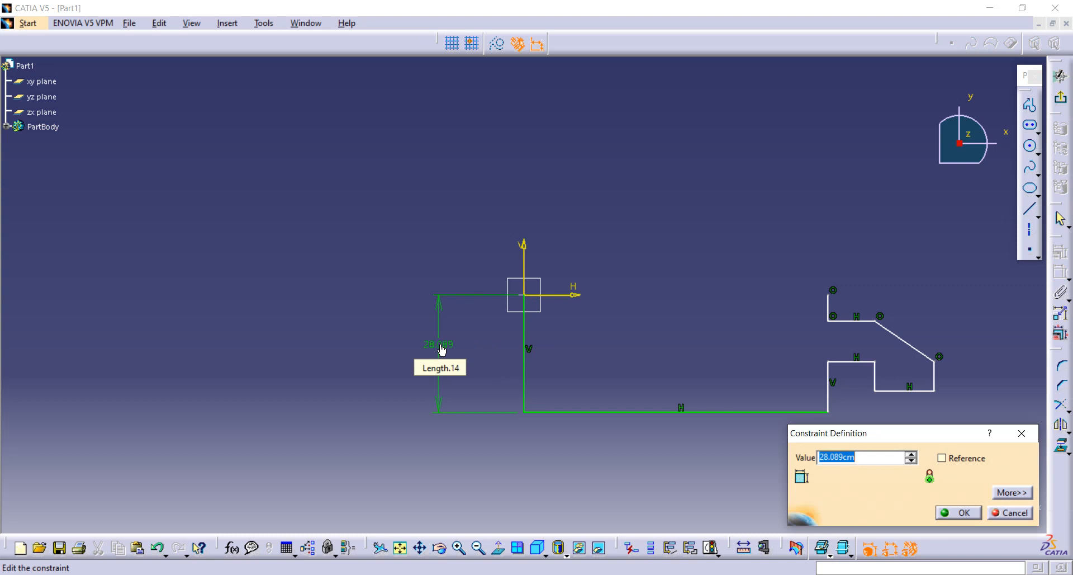
{"action": "type", "text": "24"}
{"action": "key", "text": "Return"}
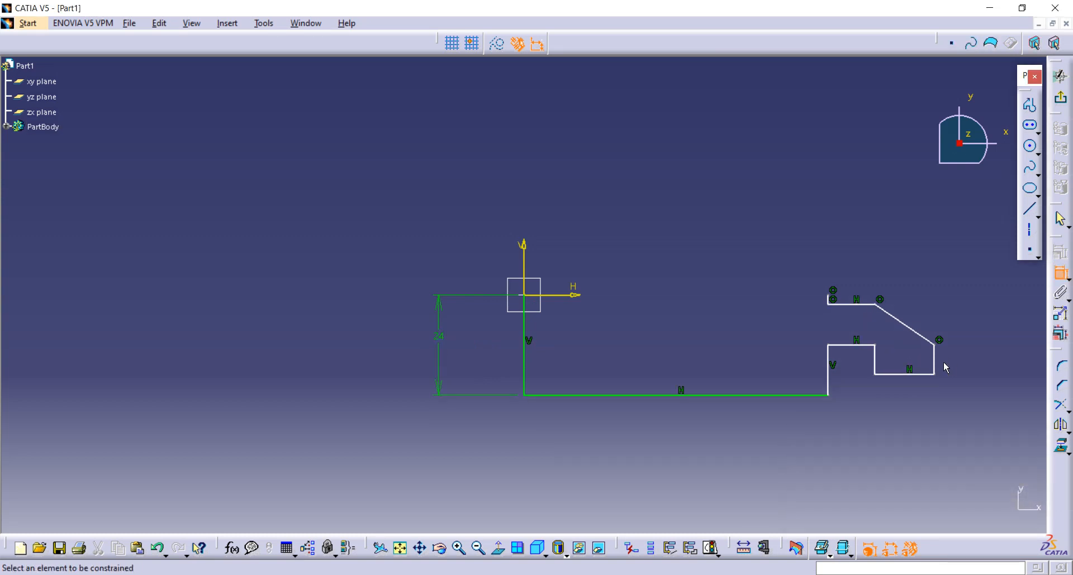
Constrain the distance between the profile's two outermost vertical lines to 100 cm.
{"action": "left_click", "coordinate": [938, 364]}
{"action": "left_click", "coordinate": [526, 366]}
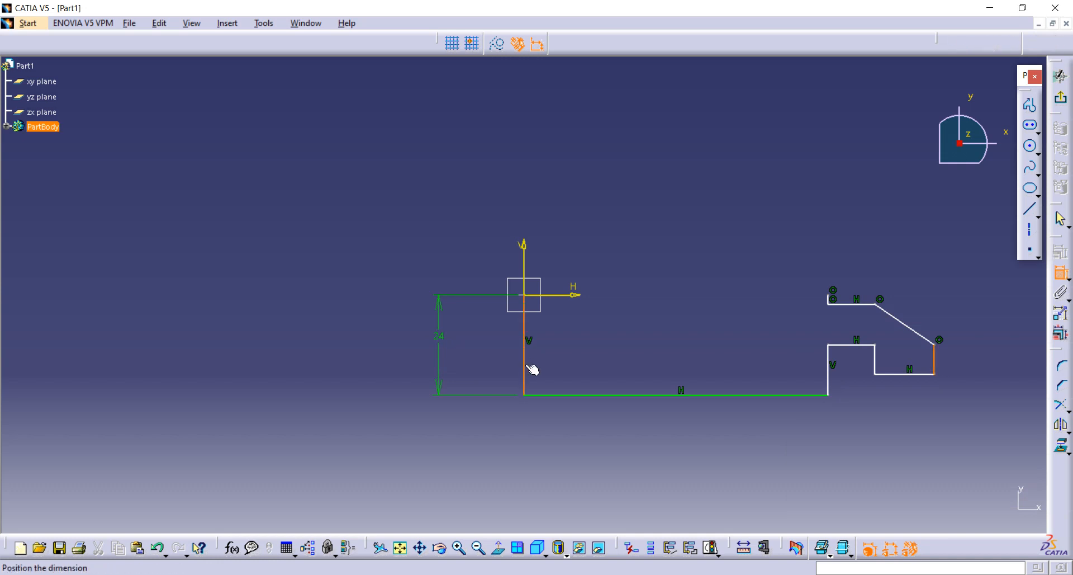
{"action": "left_click", "coordinate": [718, 445]}
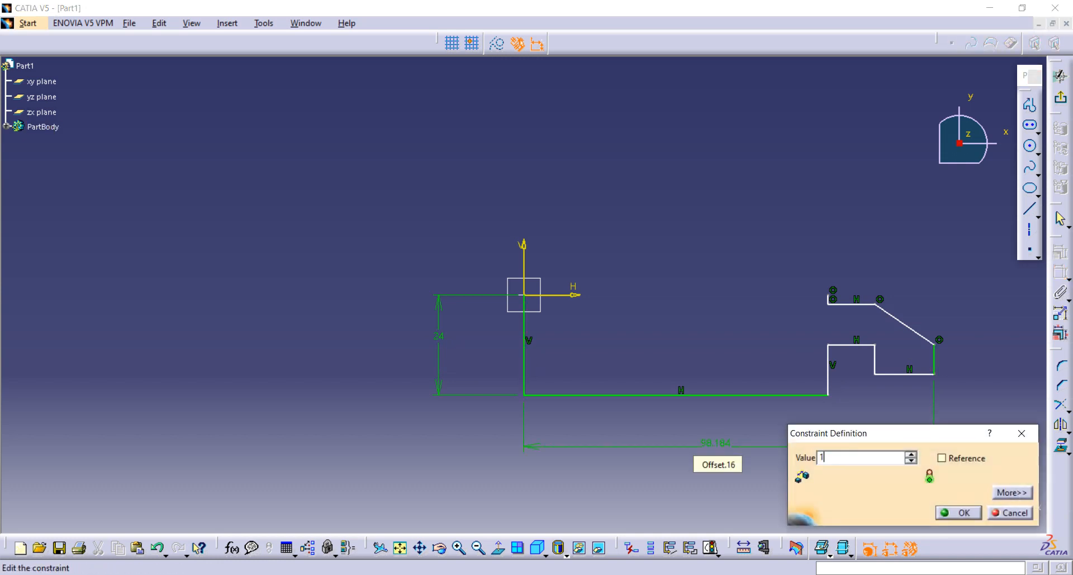
{"action": "type", "text": "100cm"}
{"action": "key", "text": "Return"}
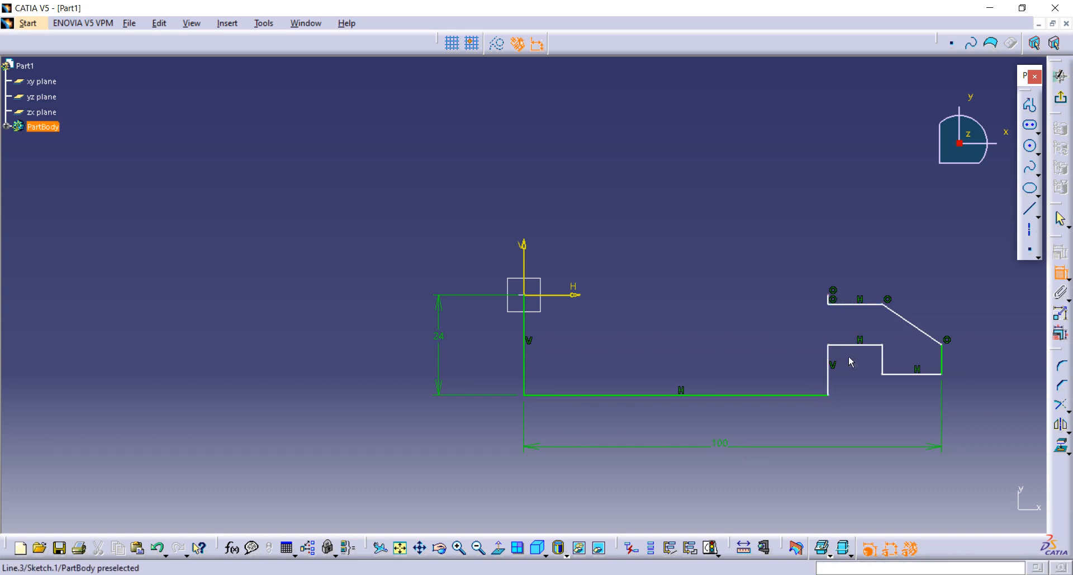
Constrain the step's upper horizontal line to 13.5 cm from the horizontal axis.
{"action": "left_click", "coordinate": [863, 346]}
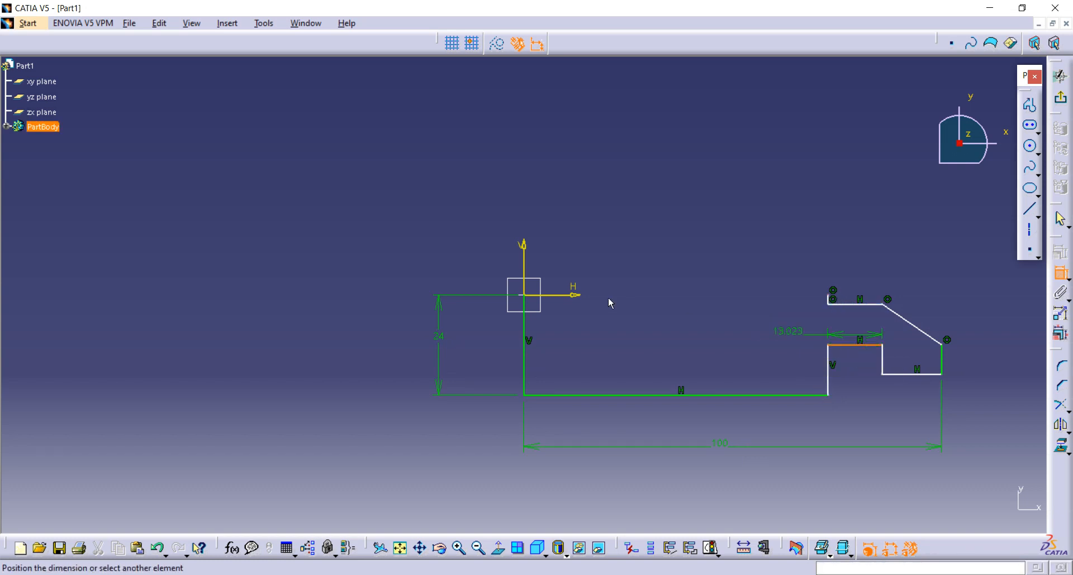
{"action": "left_click", "coordinate": [571, 296]}
{"action": "left_click", "coordinate": [570, 297]}
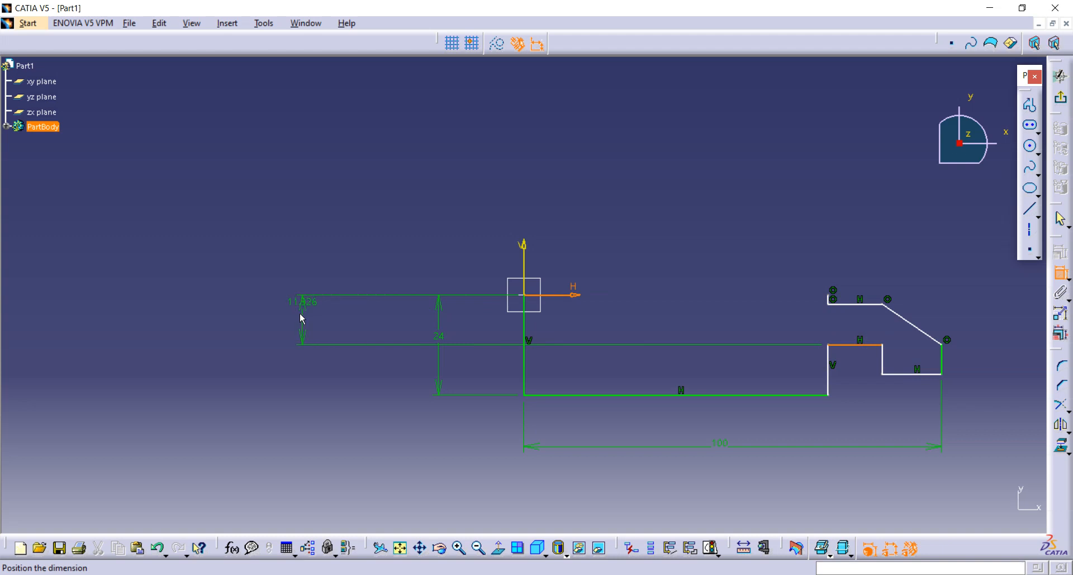
{"action": "left_click", "coordinate": [302, 318]}
{"action": "double_click", "coordinate": [302, 316]}
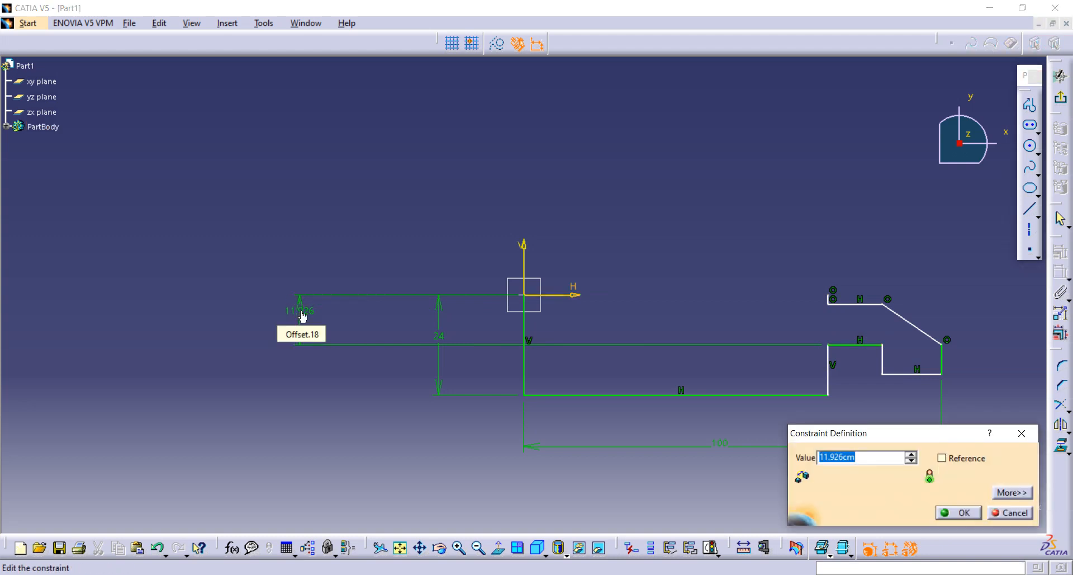
{"action": "type", "text": "27/"}
{"action": "key", "text": "Return"}
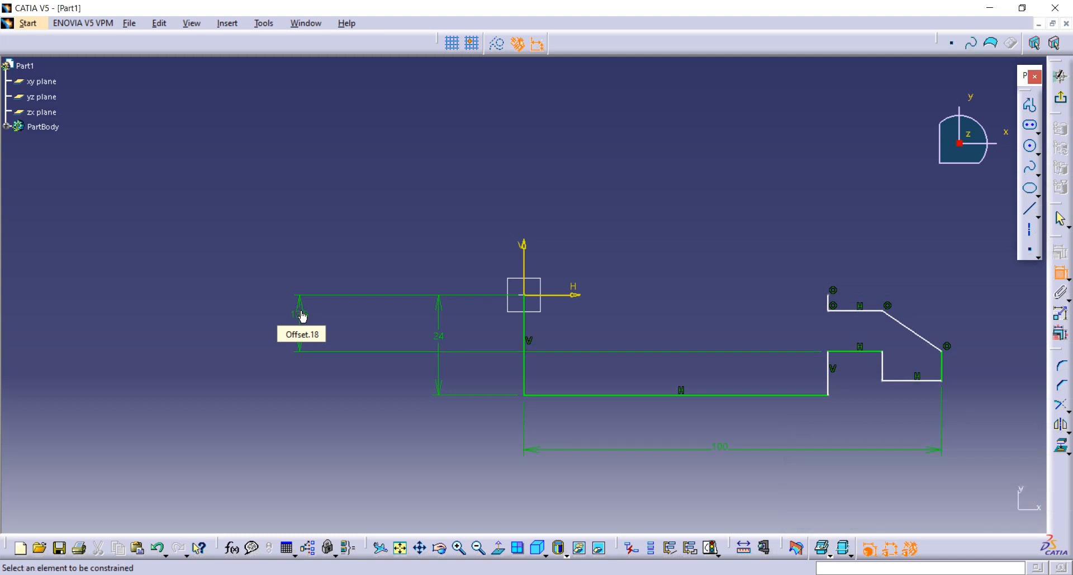
Constrain the foot's lower horizontal line to 16.5 cm from the horizontal axis.
{"action": "left_click", "coordinate": [912, 383]}
{"action": "left_click", "coordinate": [577, 294]}
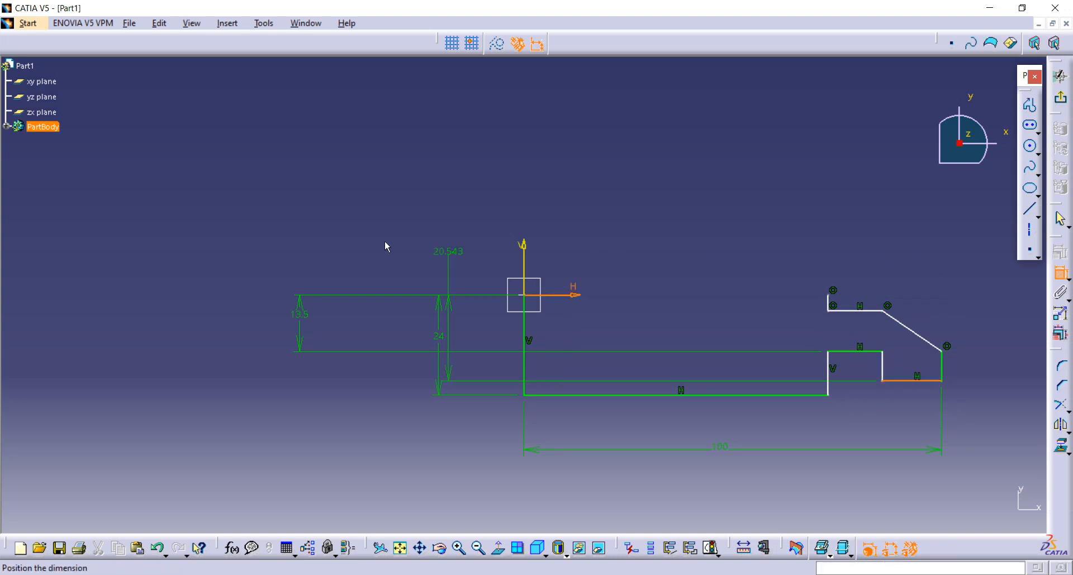
{"action": "left_click", "coordinate": [384, 241]}
{"action": "double_click", "coordinate": [387, 241]}
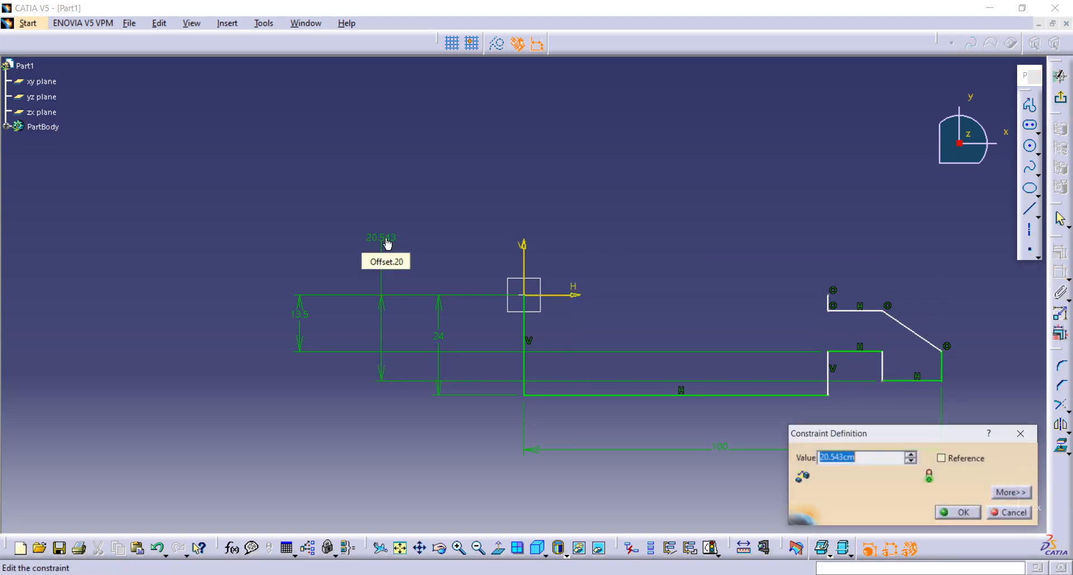
{"action": "type", "text": "33/2"}
{"action": "key", "text": "Return"}
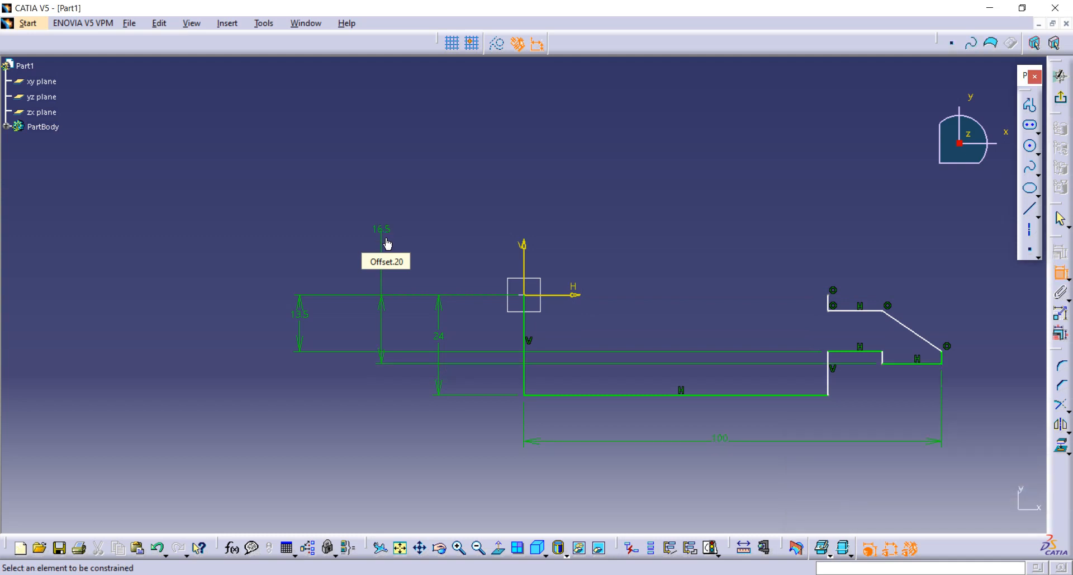
Constrain the length of the short vertical line ending on the horizontal axis to 2 cm.
{"action": "left_click", "coordinate": [829, 302]}
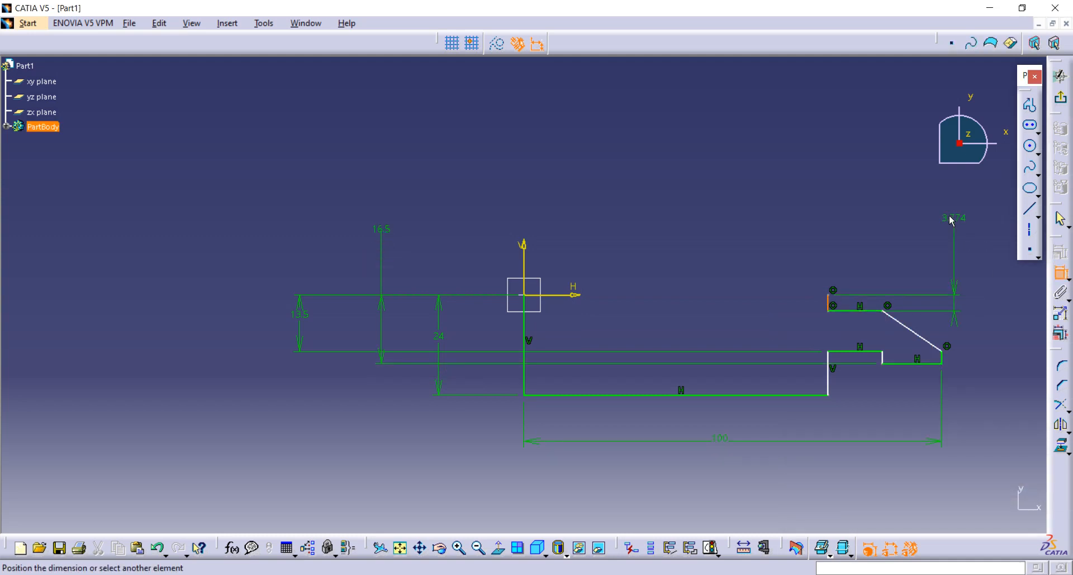
{"action": "left_click", "coordinate": [952, 219]}
{"action": "double_click", "coordinate": [954, 218]}
{"action": "type", "text": "2"}
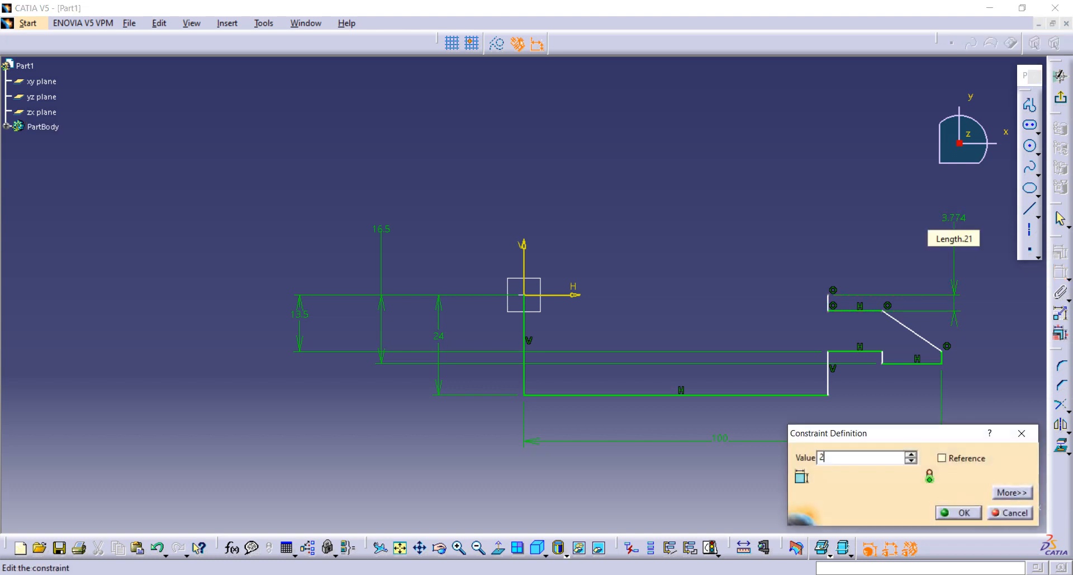
{"action": "key", "text": "Return"}
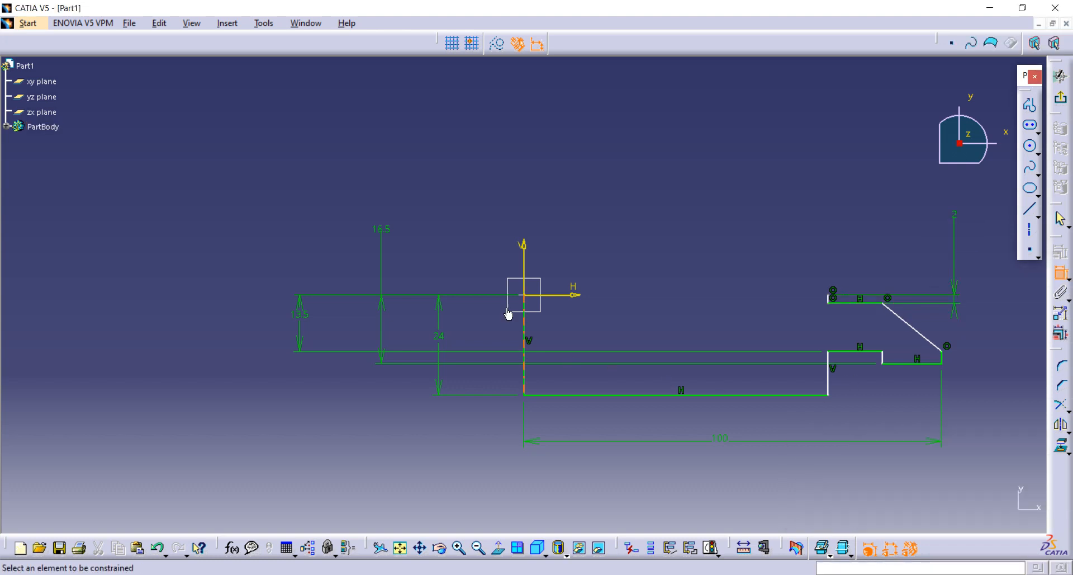
Constrain the short vertical line between the step and the foot to 89 cm from the vertical axis.
{"action": "left_click", "coordinate": [524, 271]}
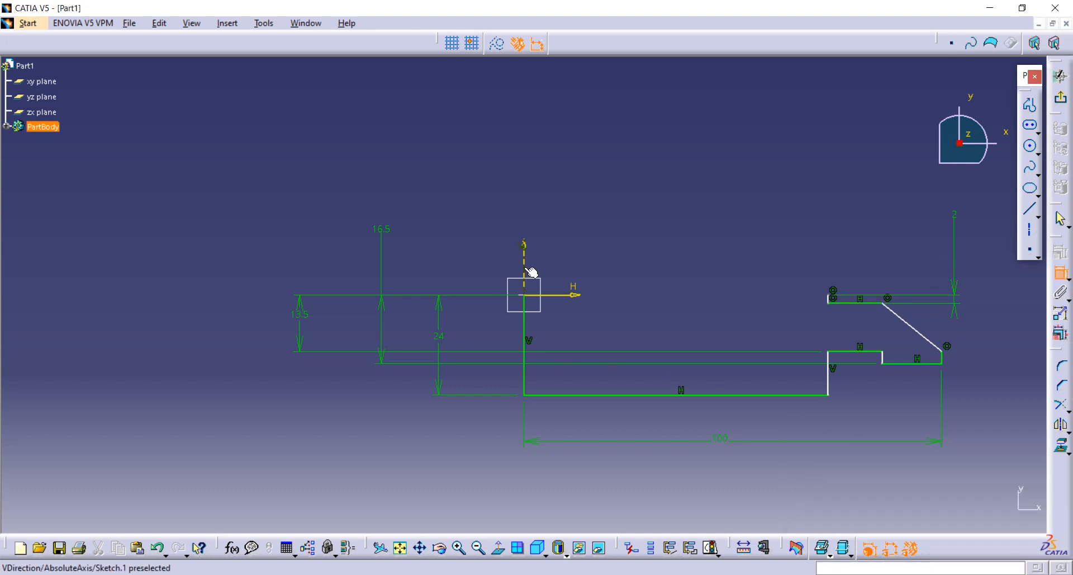
{"action": "left_click", "coordinate": [888, 361]}
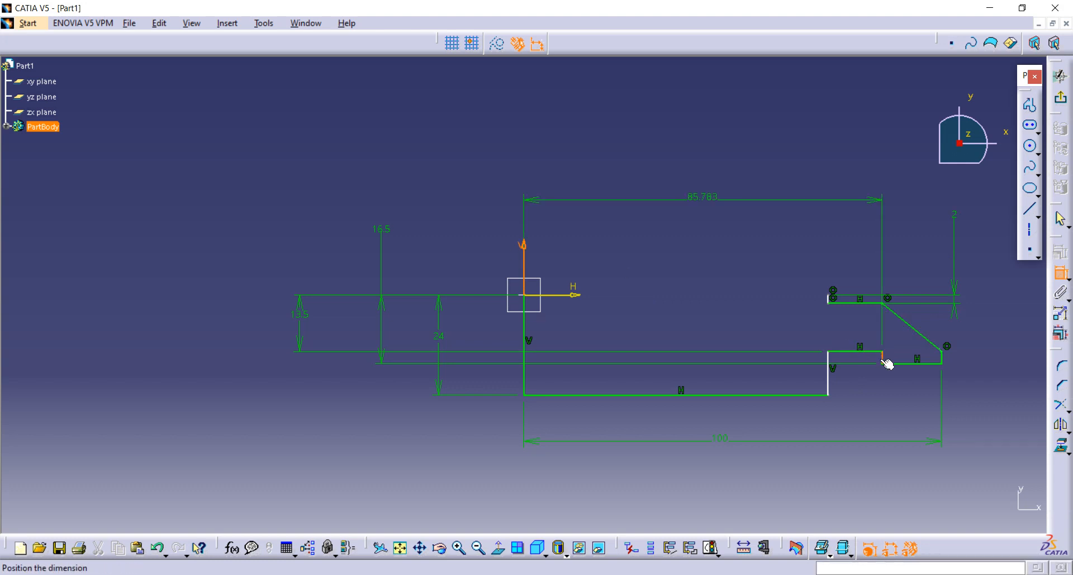
{"action": "left_click", "coordinate": [768, 428]}
{"action": "double_click", "coordinate": [769, 427]}
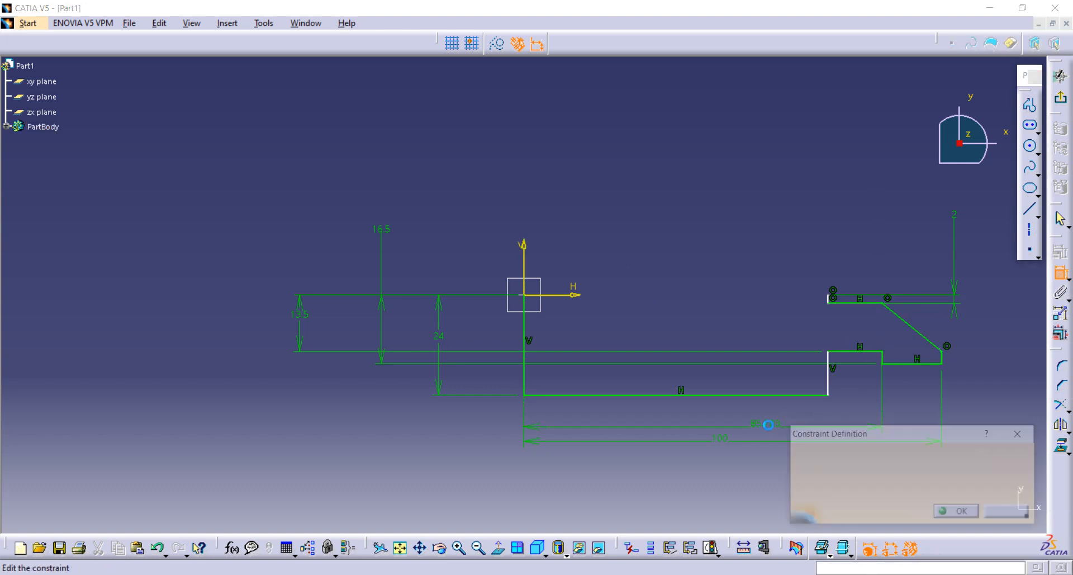
{"action": "type", "text": "89"}
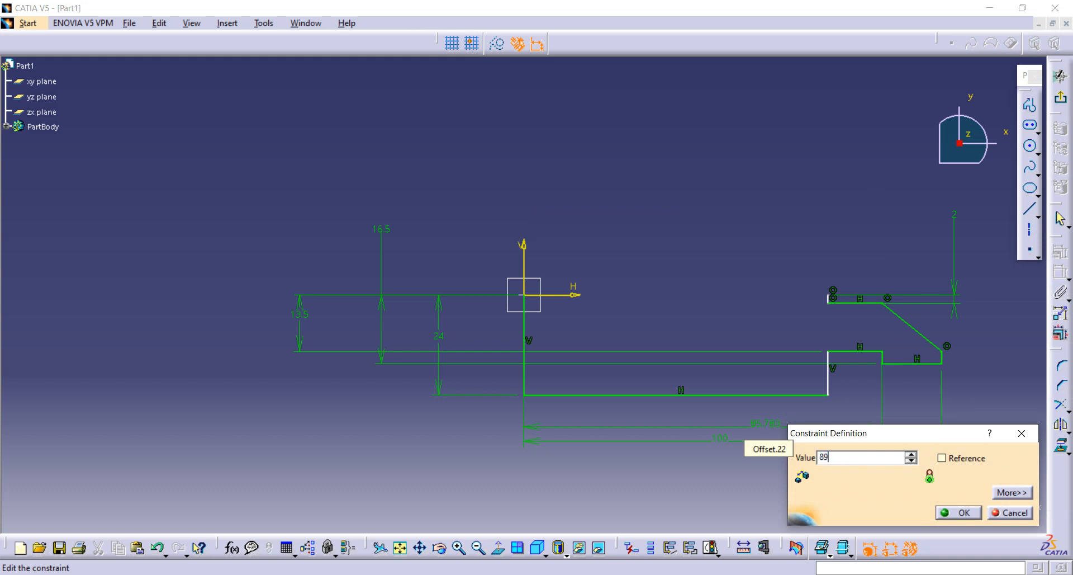
{"action": "key", "text": "Return"}
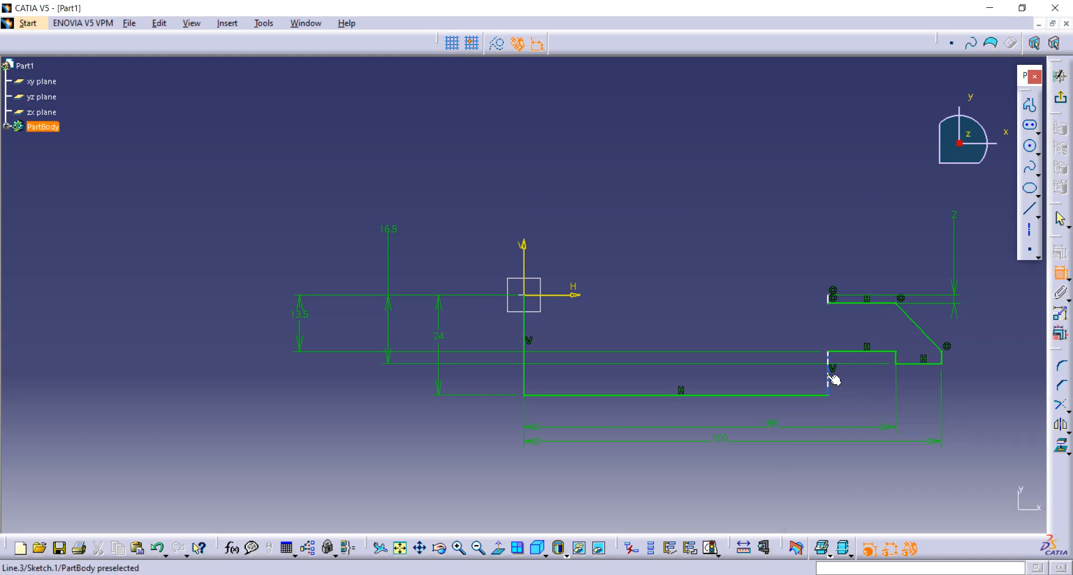
Constrain the distance between the two vertical lines at either end of the step to 5 cm.
{"action": "left_click", "coordinate": [832, 376]}
{"action": "left_click", "coordinate": [898, 357]}
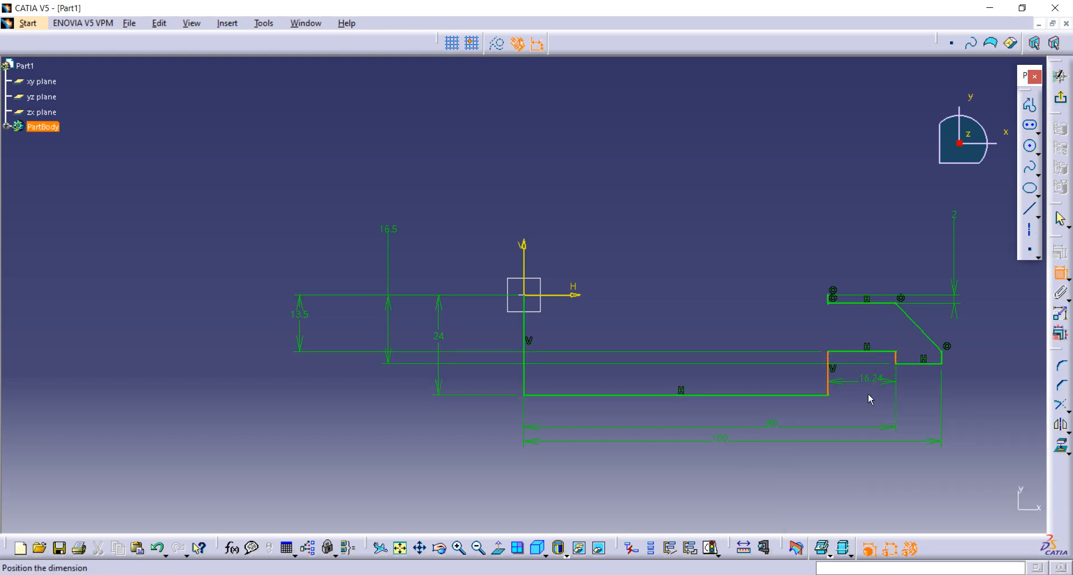
{"action": "left_click", "coordinate": [865, 405]}
{"action": "double_click", "coordinate": [869, 408]}
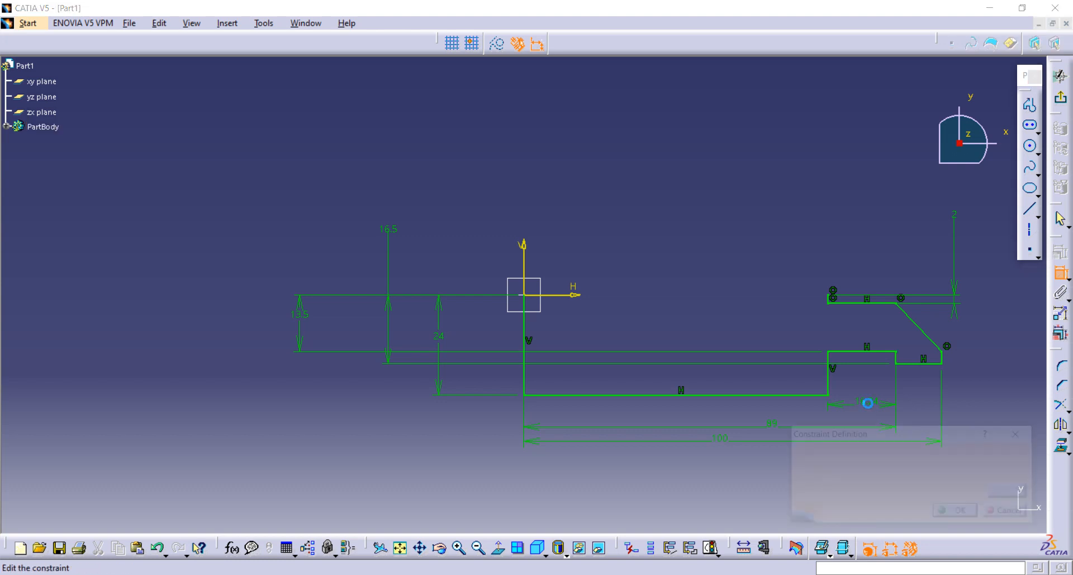
{"action": "type", "text": "5"}
{"action": "key", "text": "Return"}
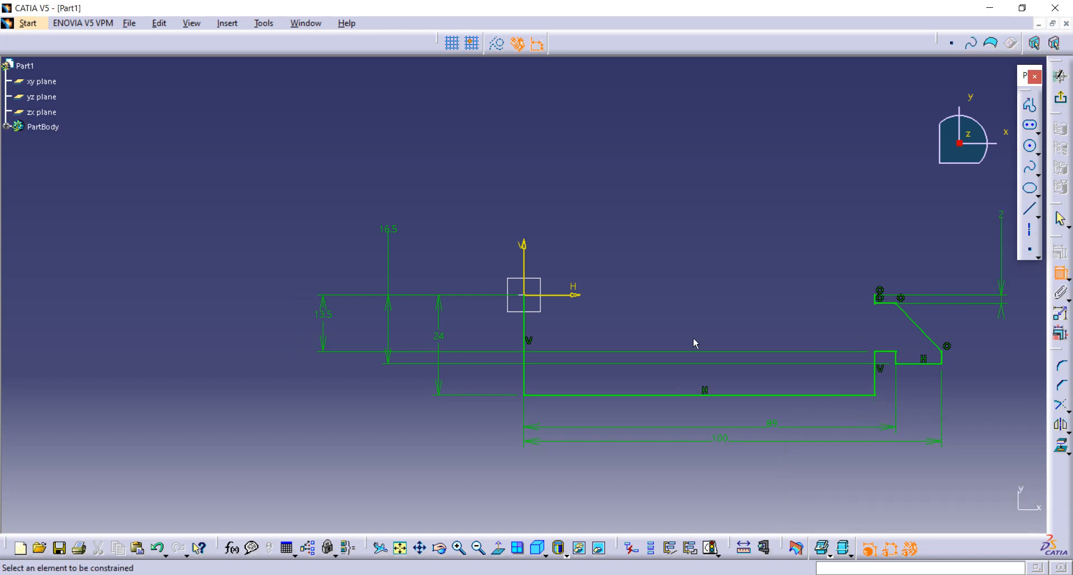
{"action": "mouse_move", "coordinate": [805, 281]}
{"action": "middle_mouse_down"}
{"action": "mouse_move", "coordinate": [807, 258]}
{"action": "mouse_move", "coordinate": [664, 246]}
{"action": "middle_mouse_up"}
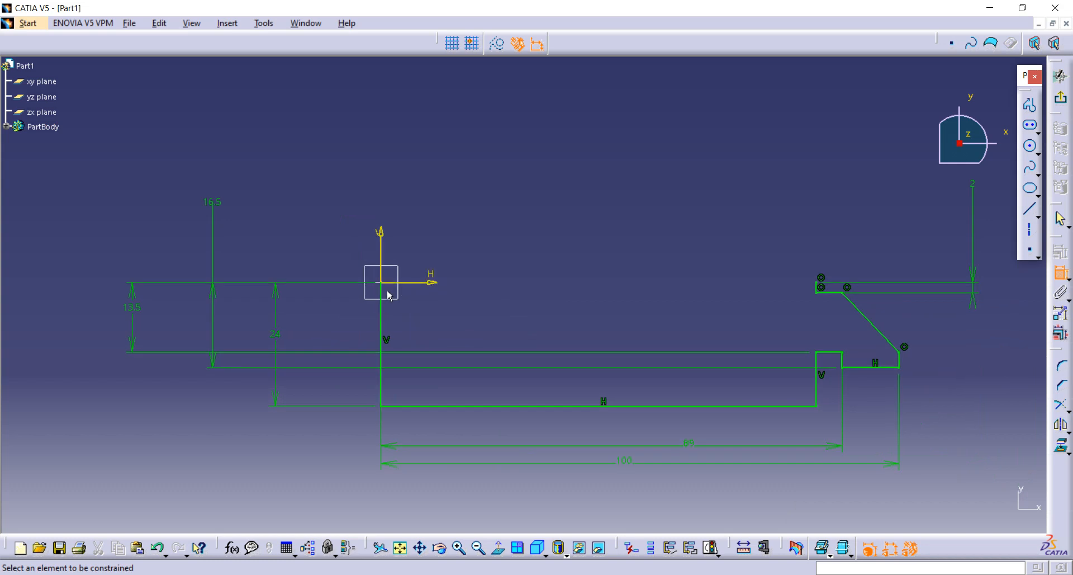
{"action": "left_click_drag", "start_coordinate": [304, 220], "coordinate": [910, 445]}
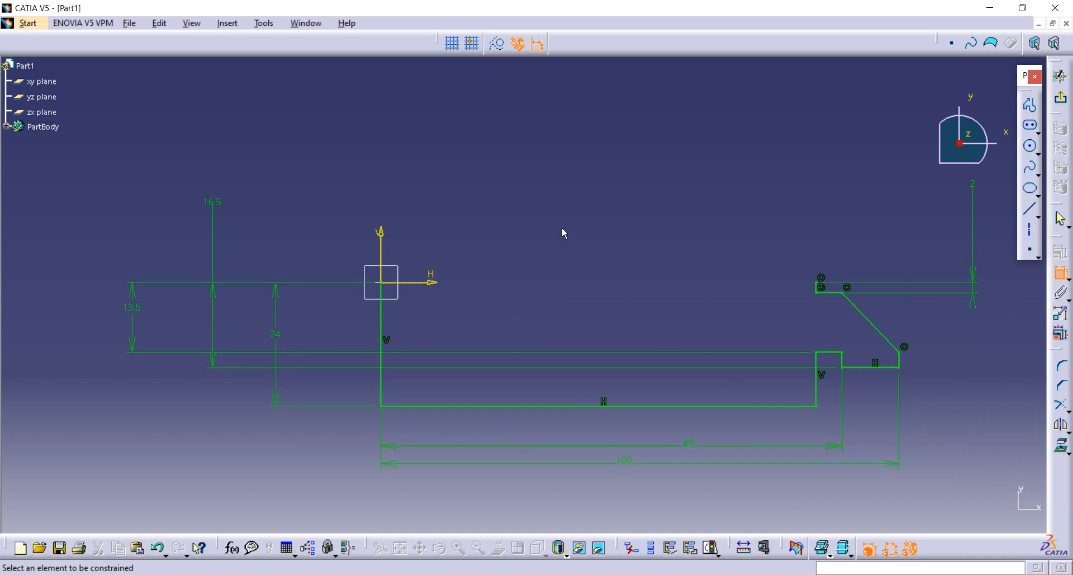
{"action": "left_click", "coordinate": [350, 206]}
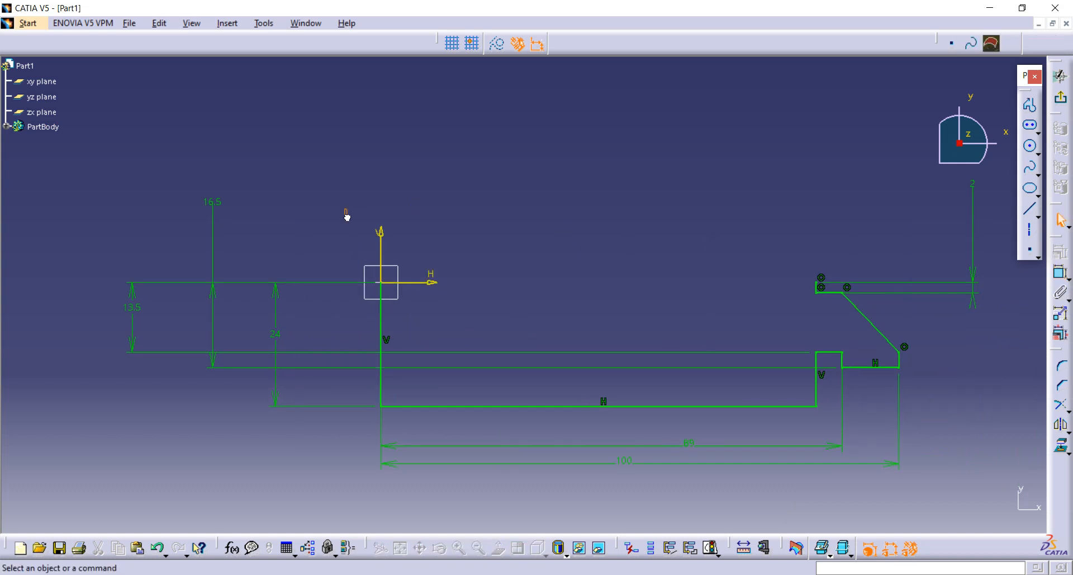
{"action": "left_click_drag", "start_coordinate": [347, 208], "coordinate": [953, 475]}
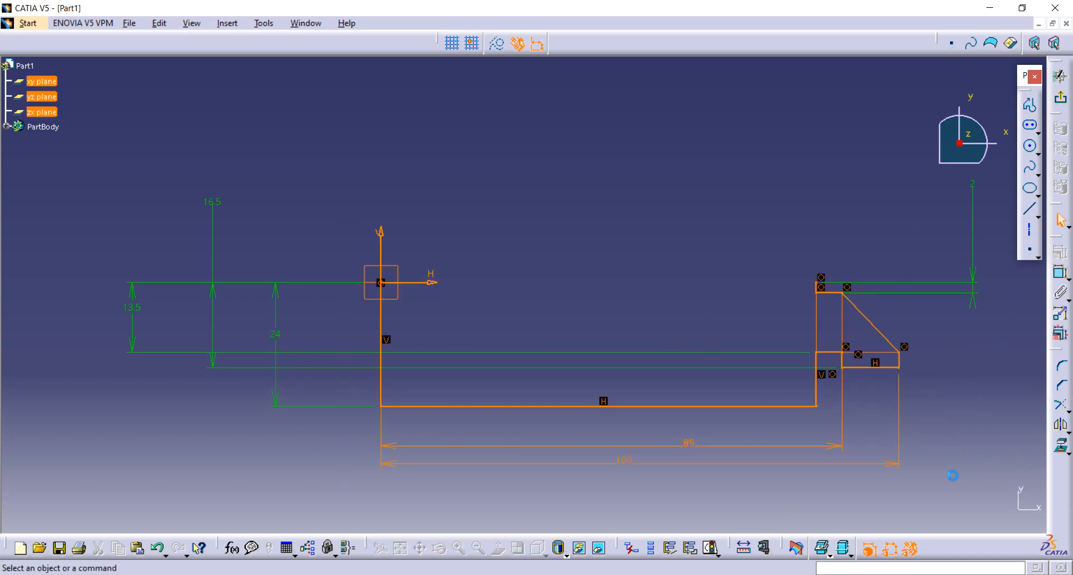
{"action": "left_click", "coordinate": [1061, 427]}
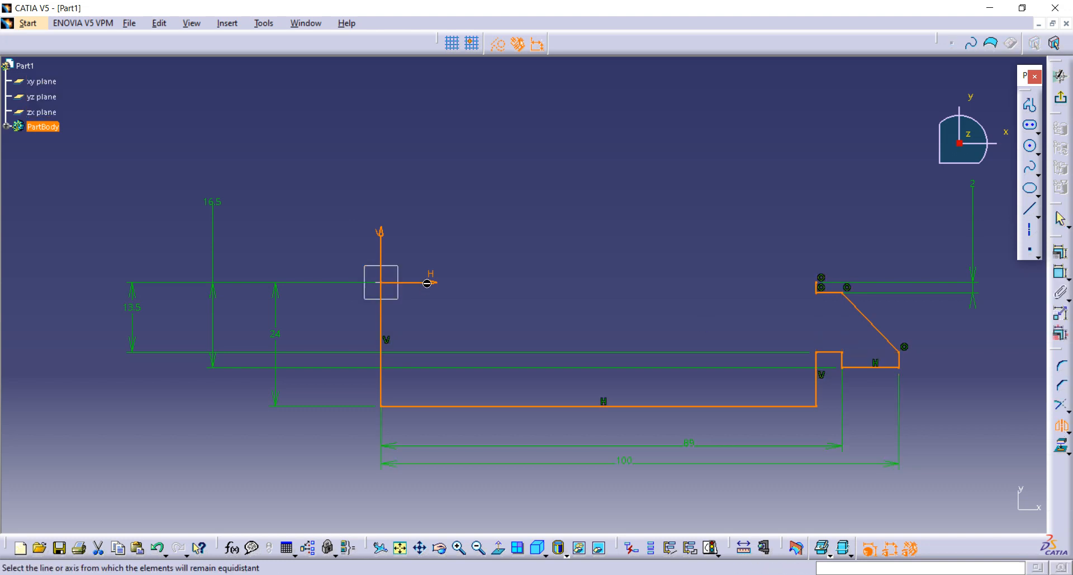
{"action": "key", "text": "Escape"}
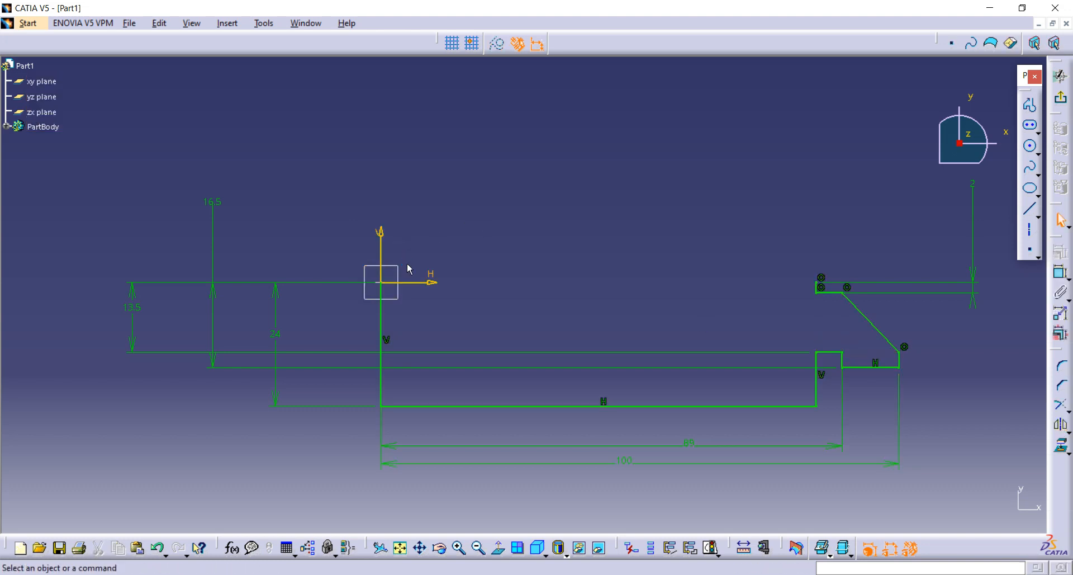
Mirror all lines of the half profile, including the upper short lines and the slanted line, about the horizontal axis.
{"action": "left_click_drag", "start_coordinate": [354, 310], "coordinate": [958, 436]}
{"action": "left_click", "coordinate": [381, 376], "text": "ctrl"}
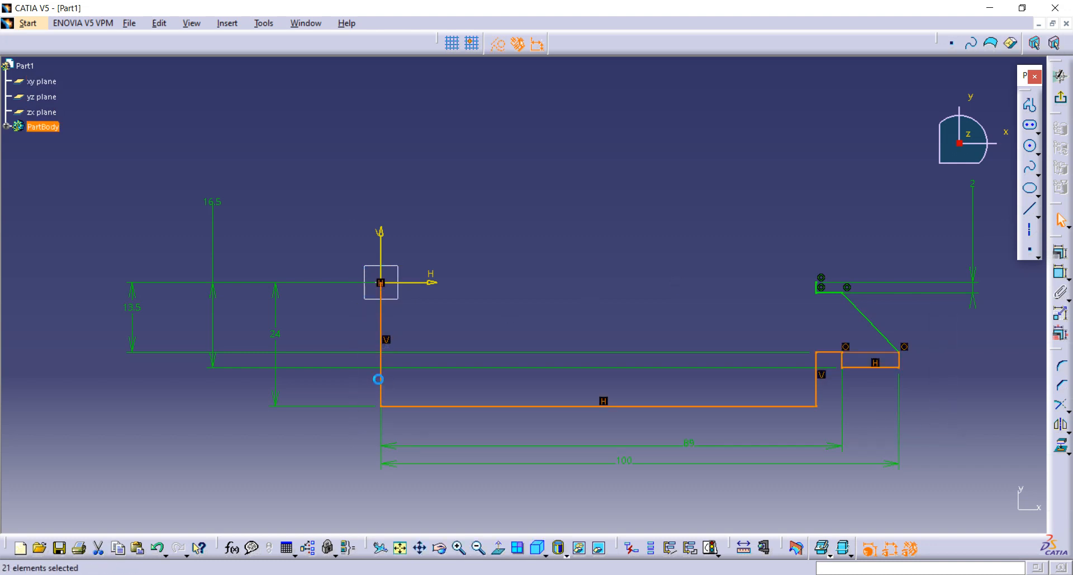
{"action": "left_click", "coordinate": [829, 291], "text": "ctrl"}
{"action": "left_click", "coordinate": [870, 321], "text": "ctrl"}
{"action": "left_click", "coordinate": [1061, 423]}
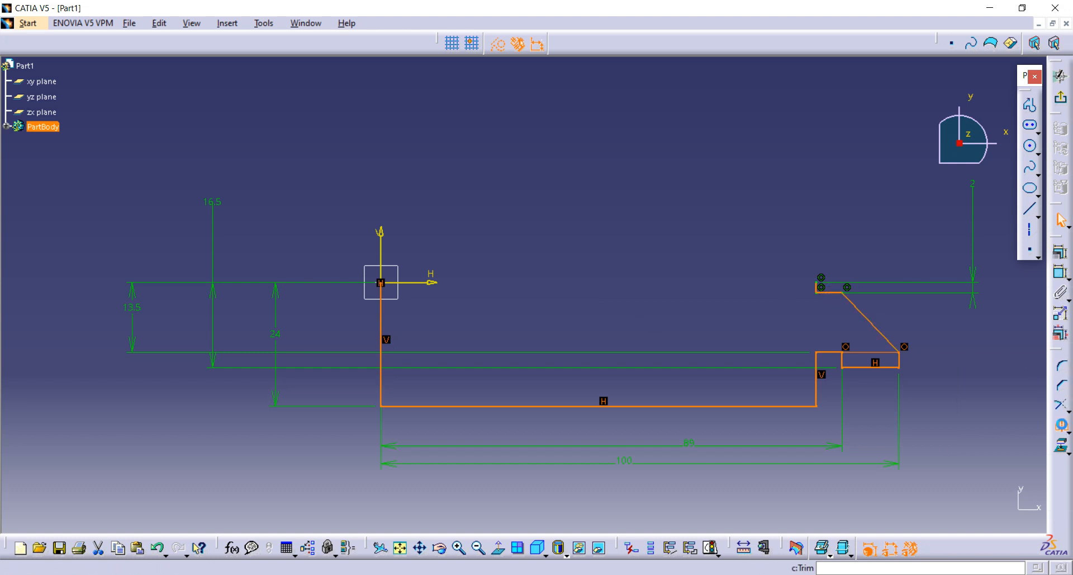
{"action": "left_click", "coordinate": [418, 282]}
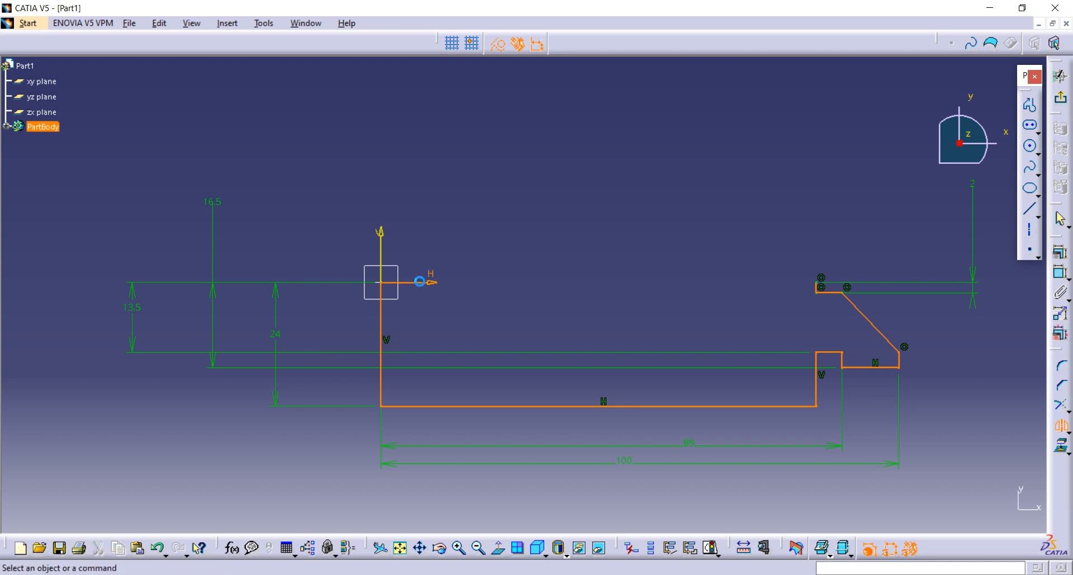
Exit the sketch and pad the mirrored profile to a length of 19 cm.
{"action": "mouse_move", "coordinate": [726, 234]}
{"action": "middle_mouse_down"}
{"action": "mouse_move", "coordinate": [697, 223]}
{"action": "mouse_move", "coordinate": [641, 291]}
{"action": "mouse_move", "coordinate": [872, 151]}
{"action": "middle_mouse_up"}
{"action": "left_click", "coordinate": [1060, 98]}
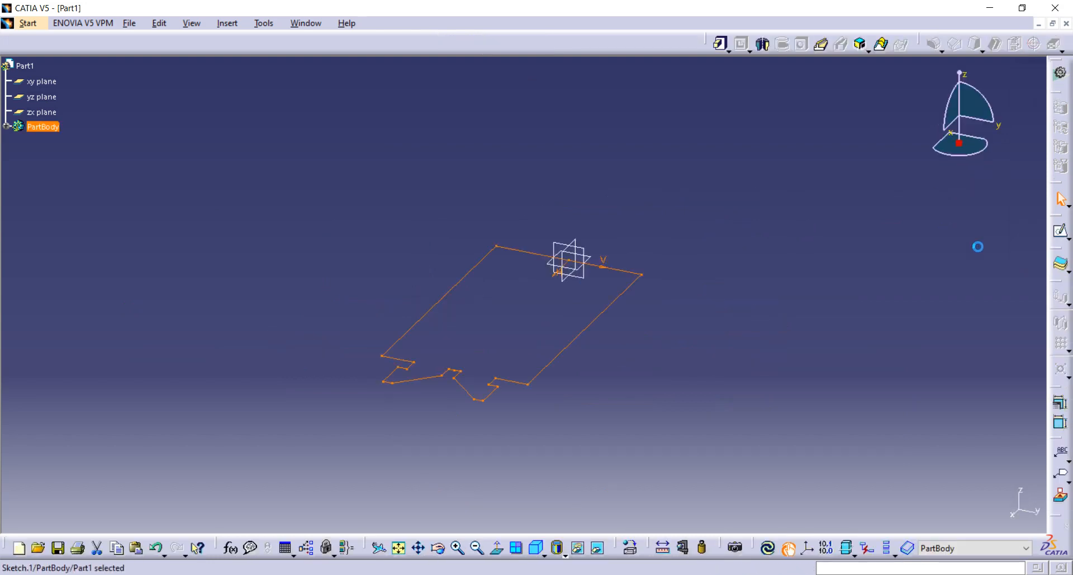
{"action": "left_click", "coordinate": [720, 45]}
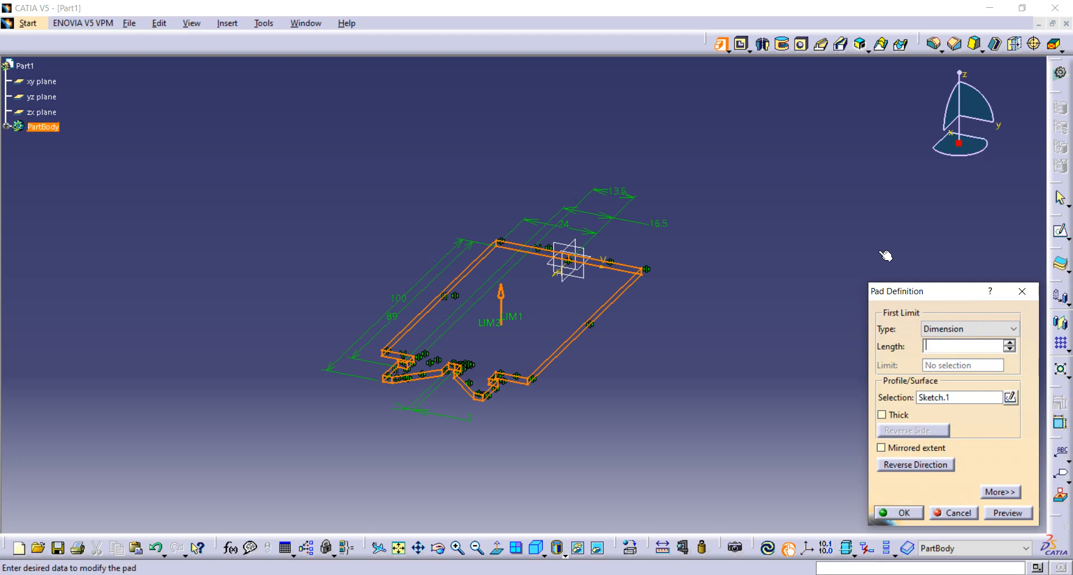
{"action": "type", "text": "19"}
{"action": "key", "text": "Return"}
{"action": "middle_click_drag", "start_coordinate": [211, 175], "coordinate": [536, 340]}
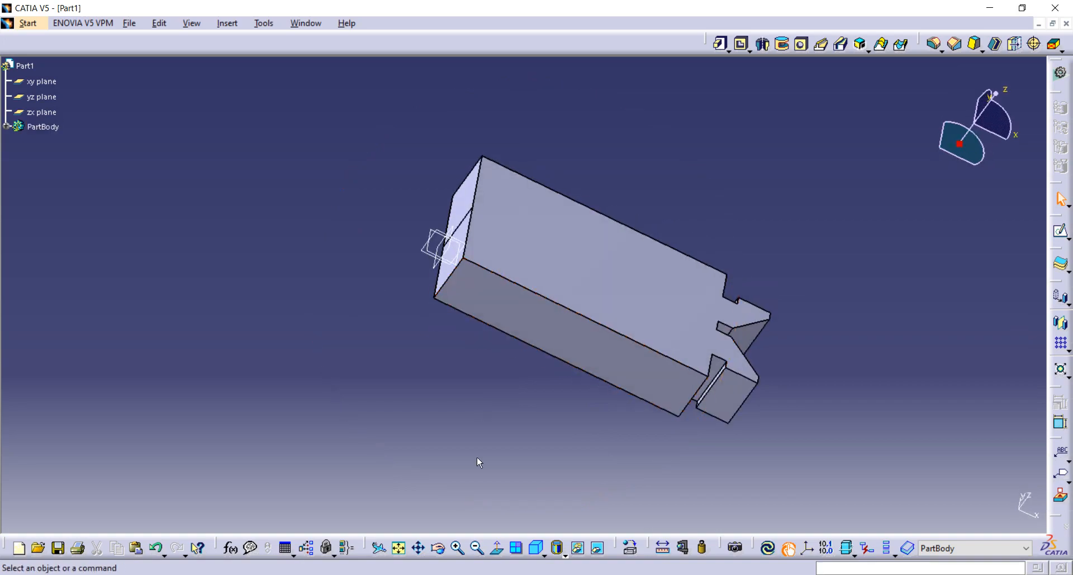
Consult the V-block body drawing in the PDF and start a sketch on the pad's long side face in CATIA.
{"action": "key", "text": "alt+Tab"}
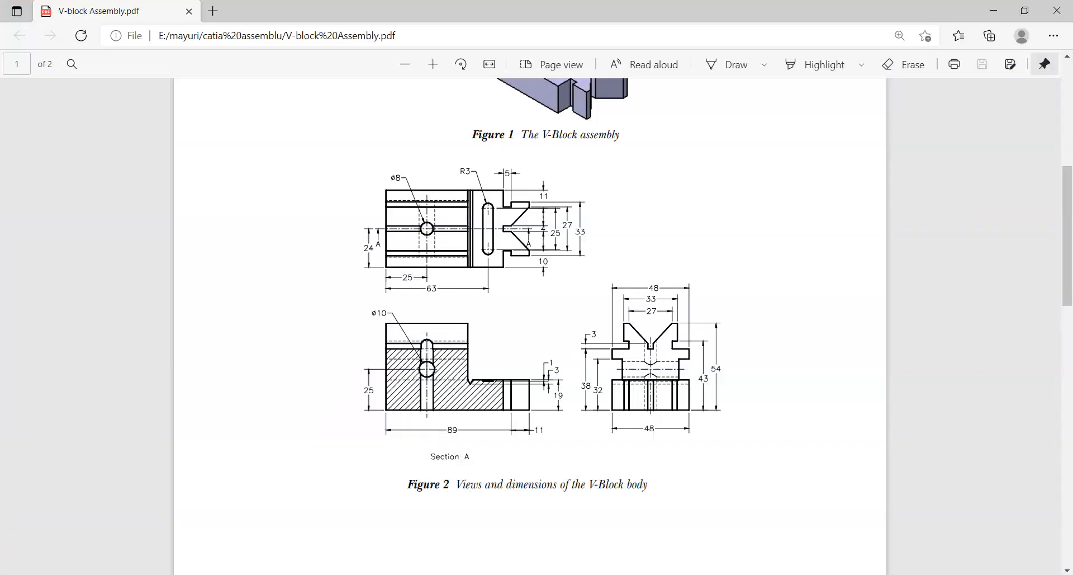
{"action": "key", "text": "alt+Tab"}
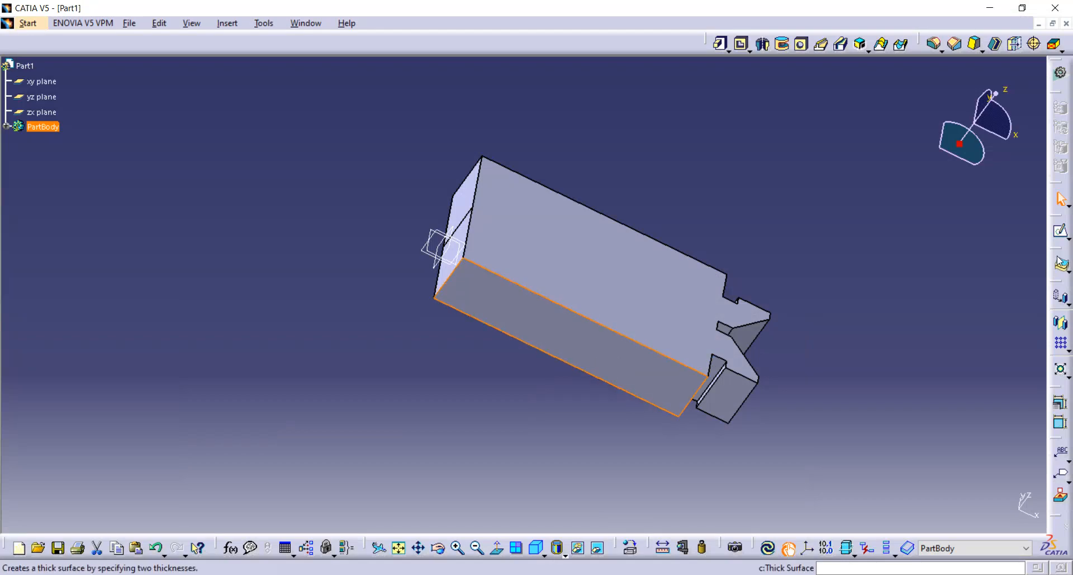
{"action": "left_click", "coordinate": [1061, 230]}
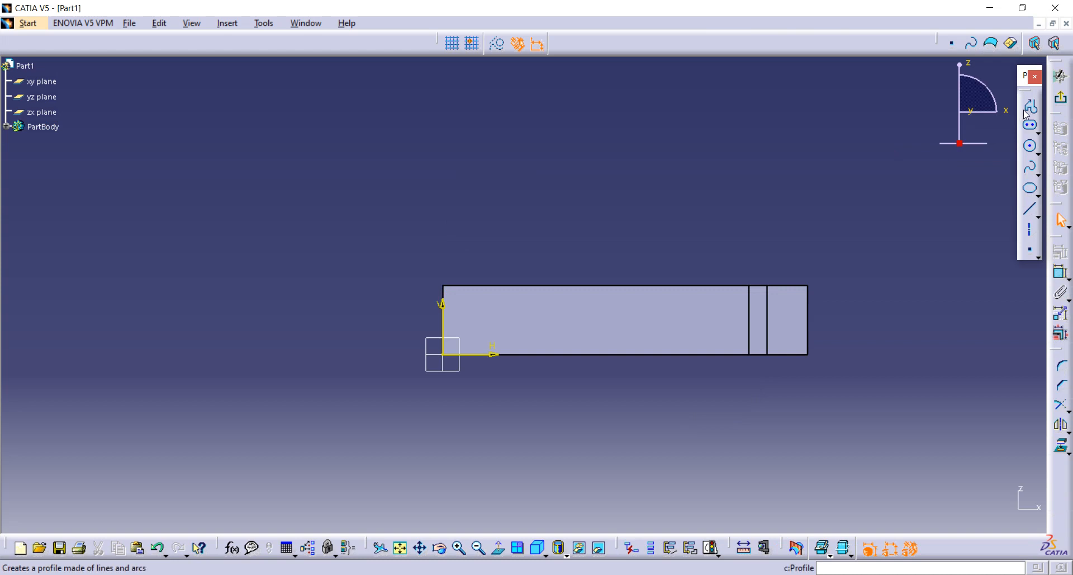
{"action": "left_click", "coordinate": [1027, 112]}
{"action": "left_click", "coordinate": [661, 195]}
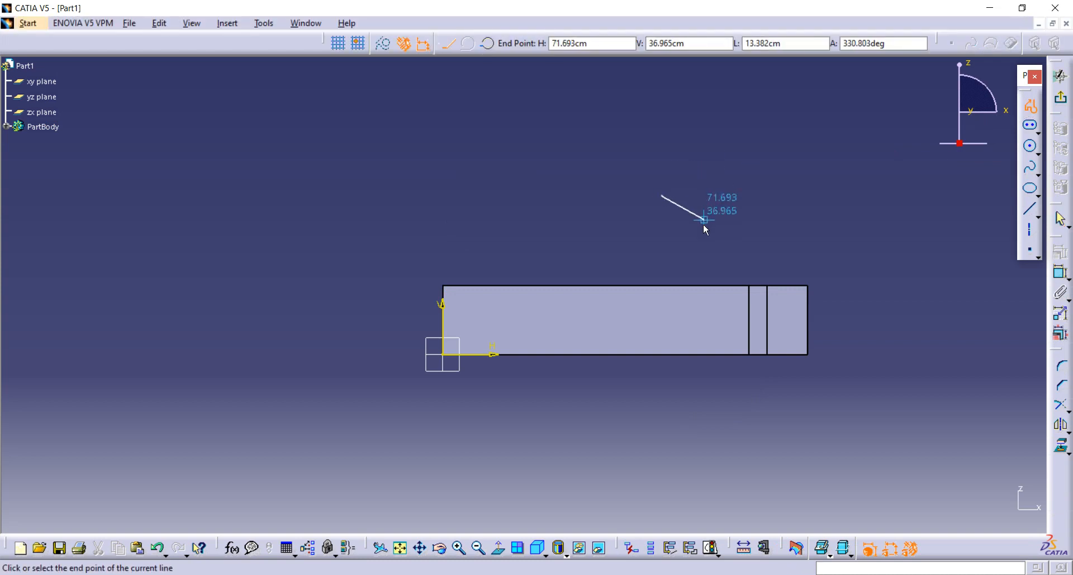
{"action": "left_click", "coordinate": [694, 225]}
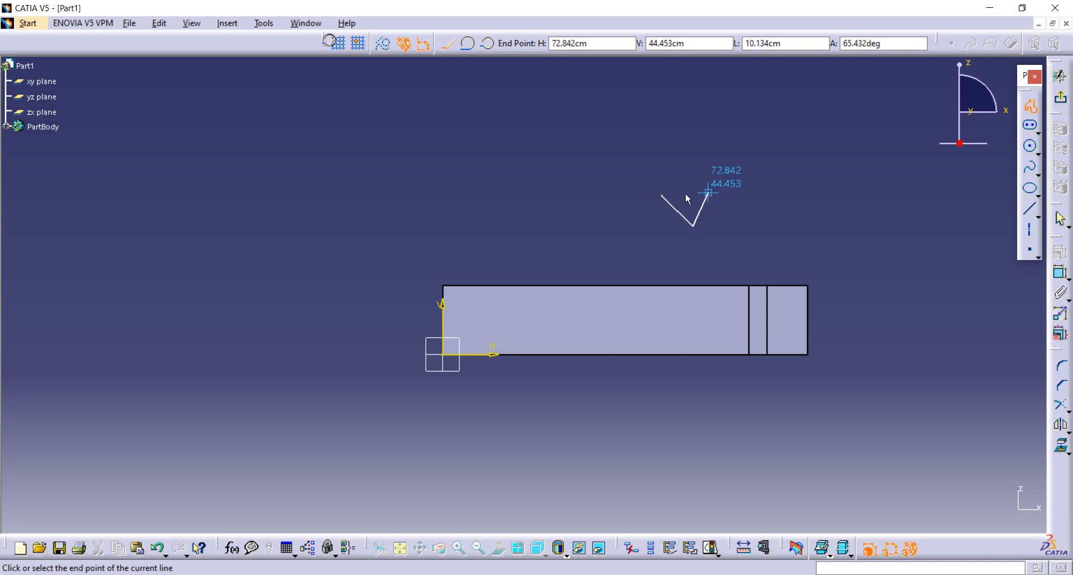
{"action": "left_click", "coordinate": [708, 192]}
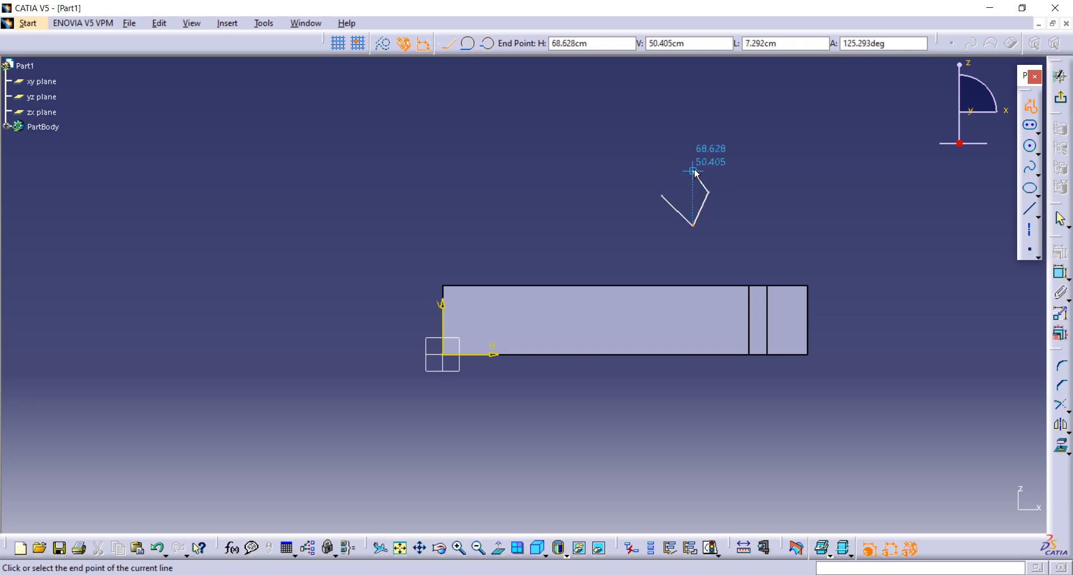
{"action": "key", "text": "Escape"}
{"action": "key", "text": "ctrl+z"}
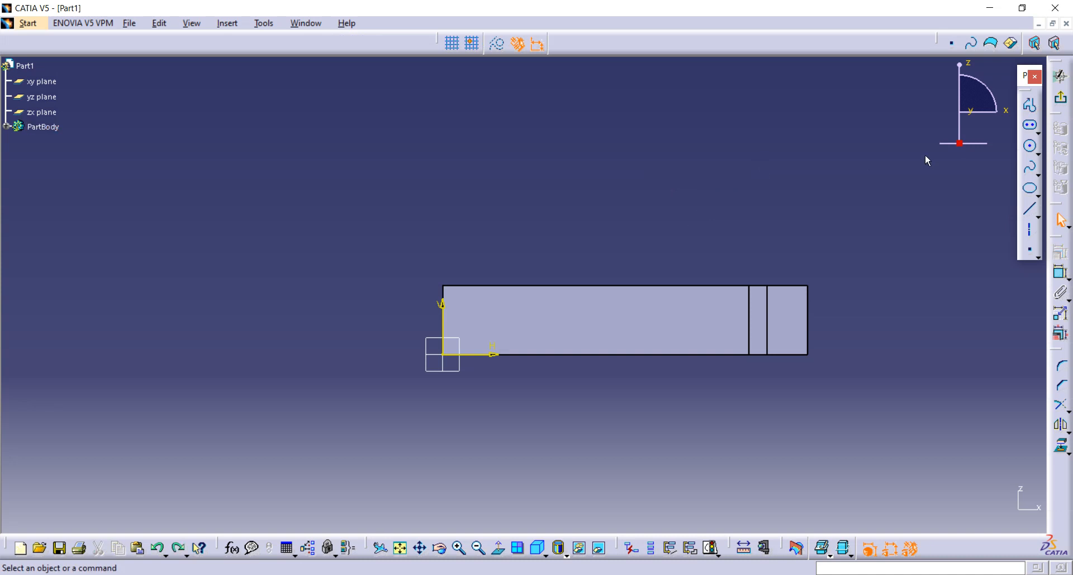
{"action": "left_click", "coordinate": [1033, 109]}
{"action": "left_click", "coordinate": [605, 188]}
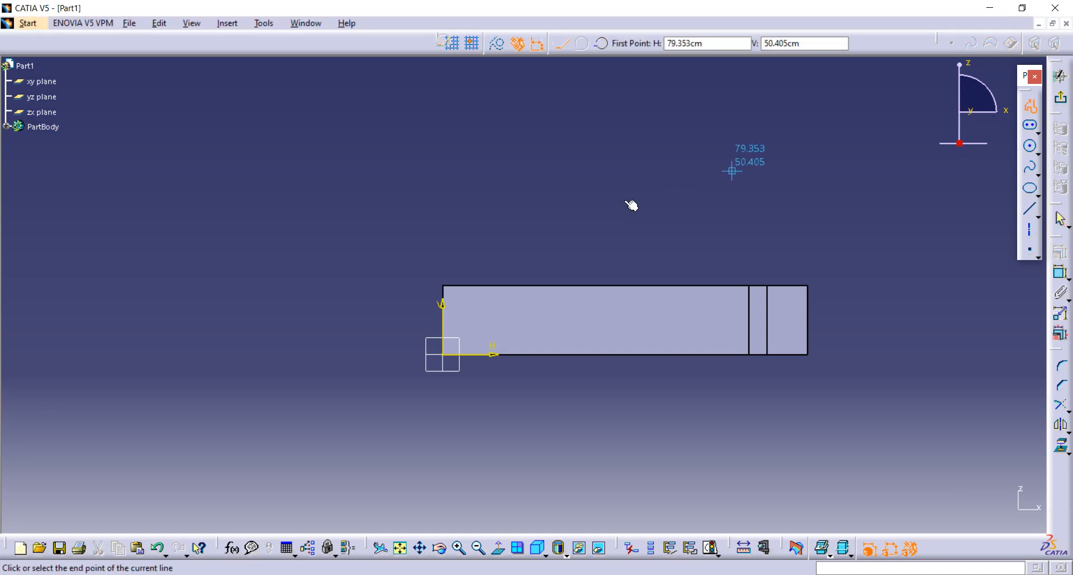
{"action": "left_click", "coordinate": [636, 215]}
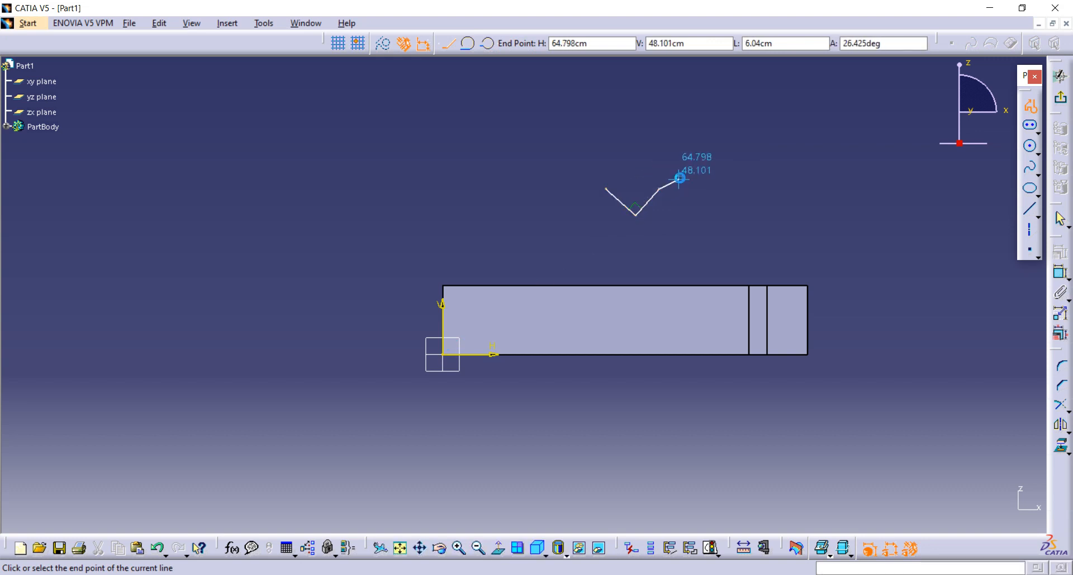
{"action": "double_click", "coordinate": [660, 189]}
{"action": "key", "text": "ctrl+z"}
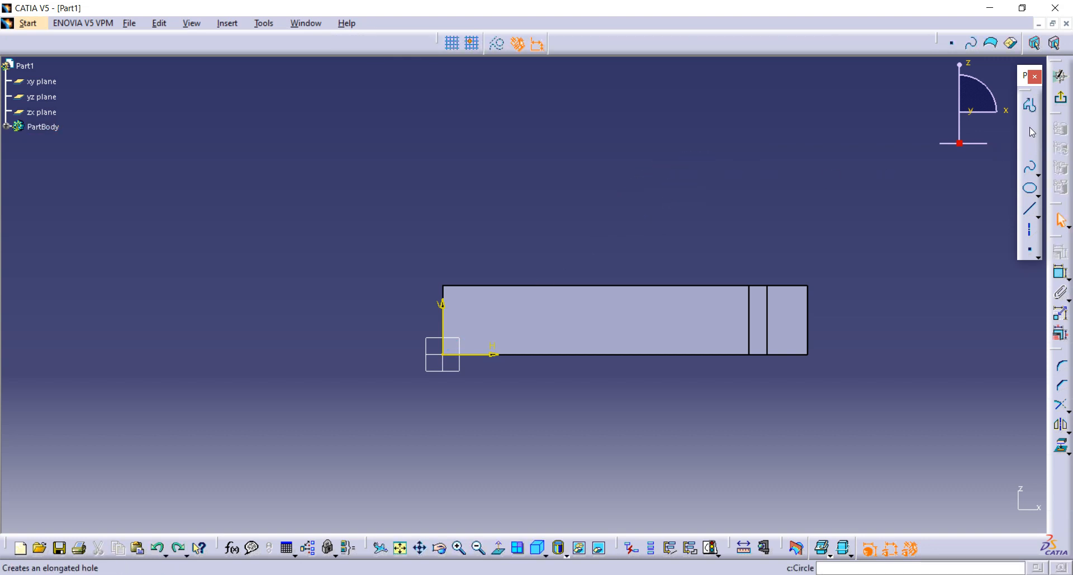
Sketch a closed, downward-pointing triangle above the block with a horizontal upper side about 7.5 cm long.
{"action": "left_click", "coordinate": [1030, 105]}
{"action": "left_click", "coordinate": [656, 180]}
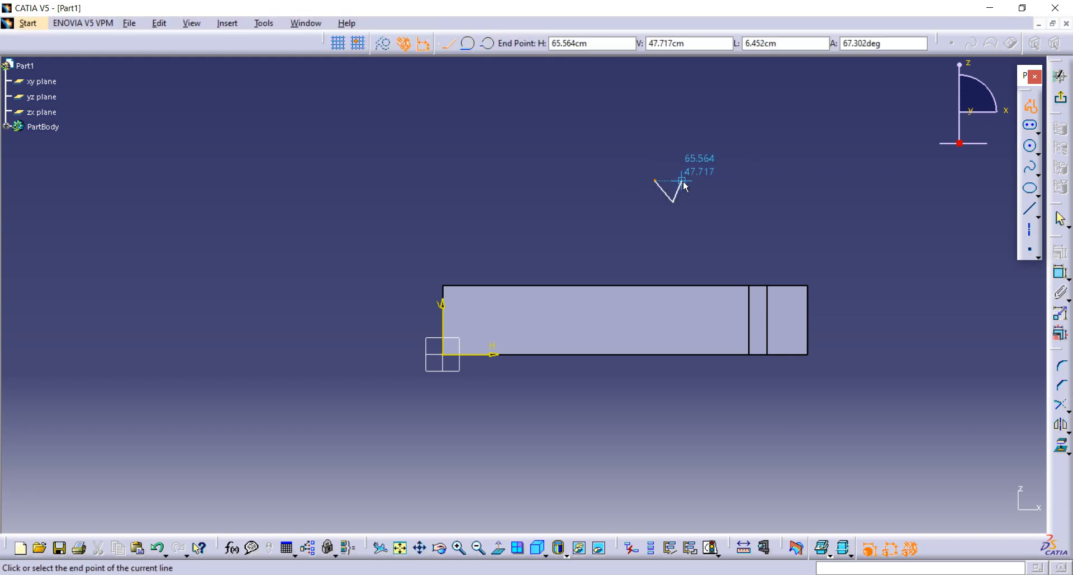
{"action": "left_click", "coordinate": [655, 180]}
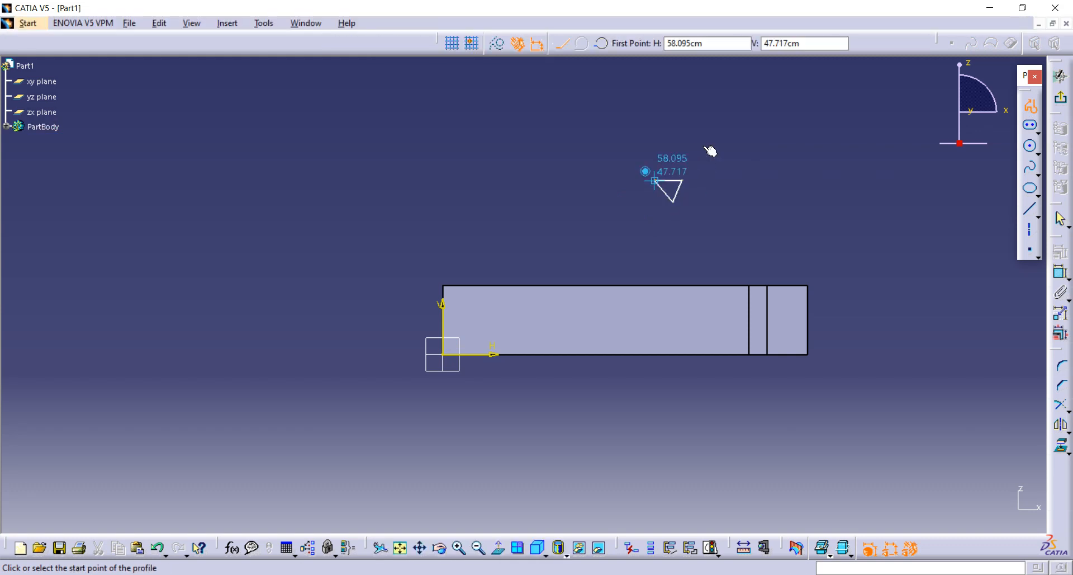
{"action": "key", "text": "Escape"}
Constrain the triangle's horizontal upper side to be coincident with the block's upper edge.
{"action": "middle_click_drag", "start_coordinate": [723, 190], "coordinate": [644, 184], "text": "ctrl"}
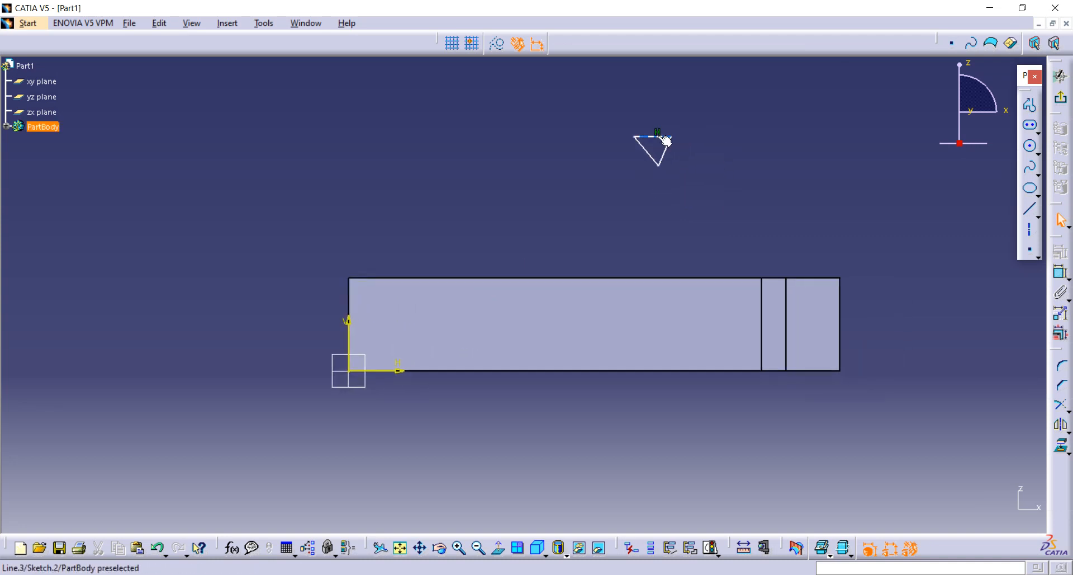
{"action": "left_click", "coordinate": [657, 136]}
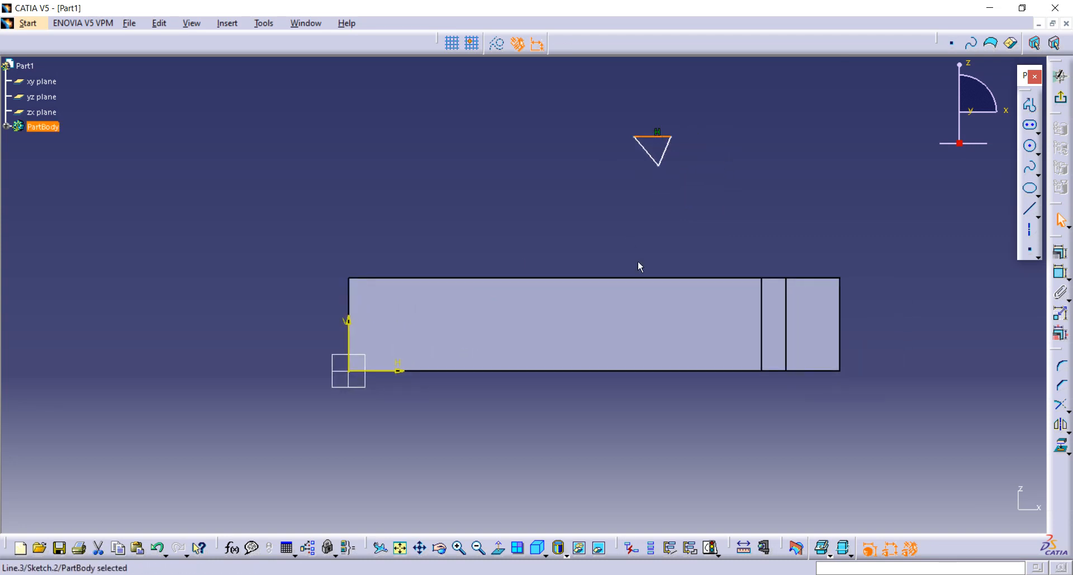
{"action": "left_click", "coordinate": [642, 278], "text": "ctrl"}
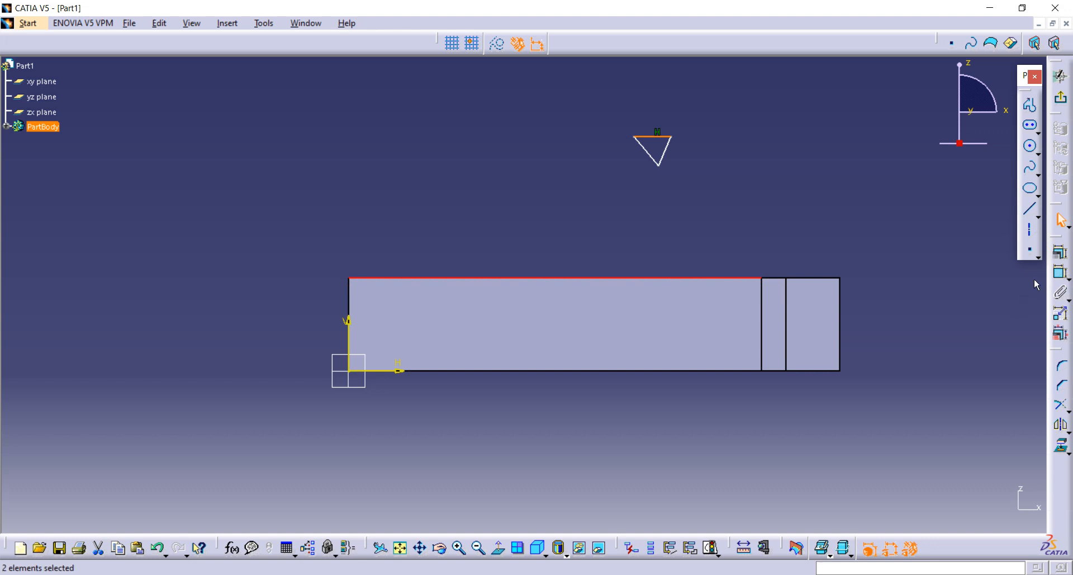
{"action": "left_click", "coordinate": [1060, 251]}
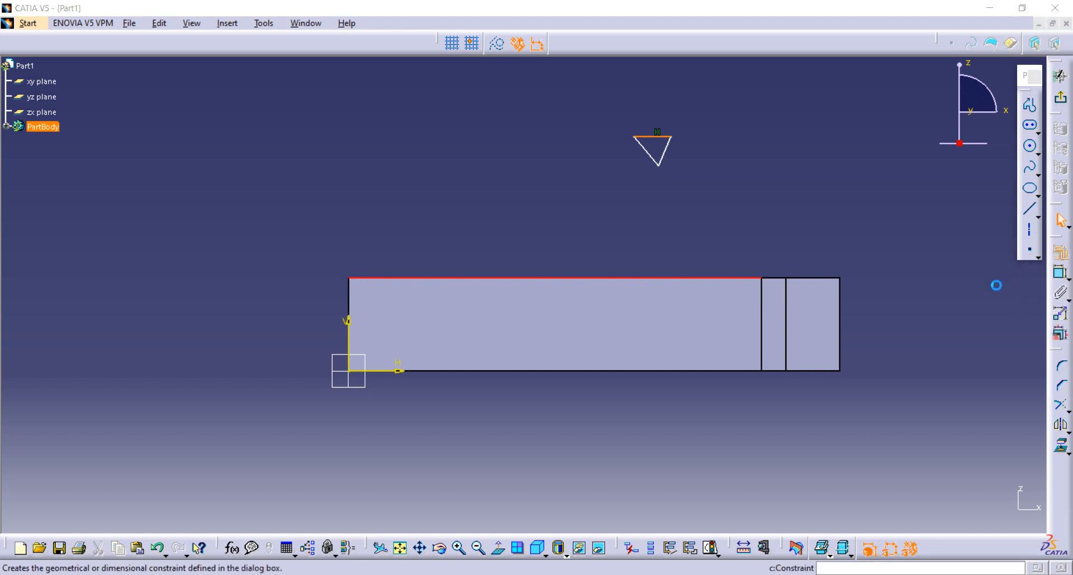
{"action": "left_click", "coordinate": [970, 376]}
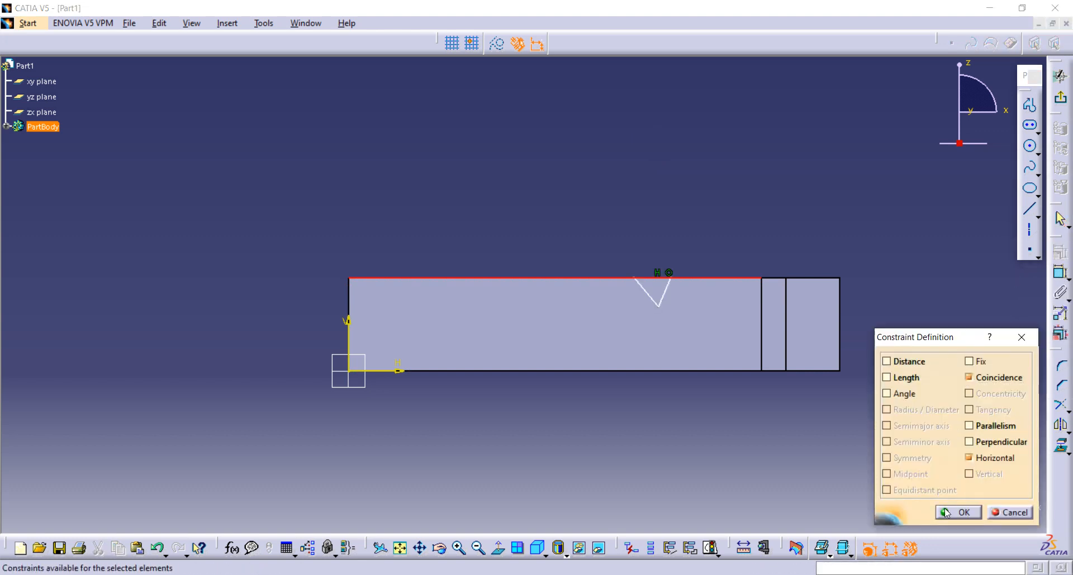
{"action": "left_click", "coordinate": [957, 512]}
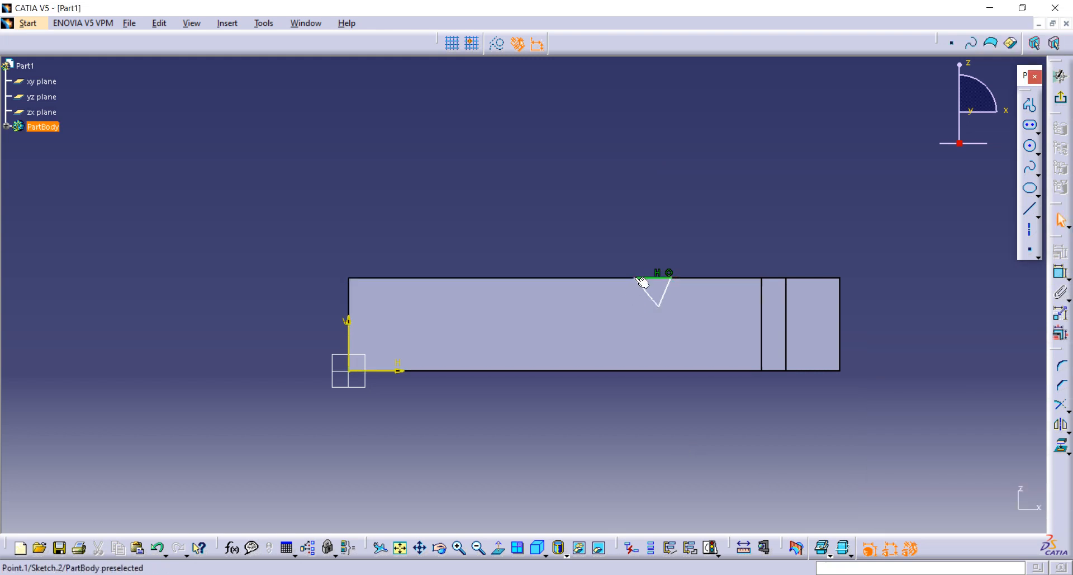
Dimension the distance from the block's plain end edge to the triangle's nearest upper corner and set it to 50 cm.
{"action": "middle_click_drag", "start_coordinate": [651, 275], "coordinate": [734, 341]}
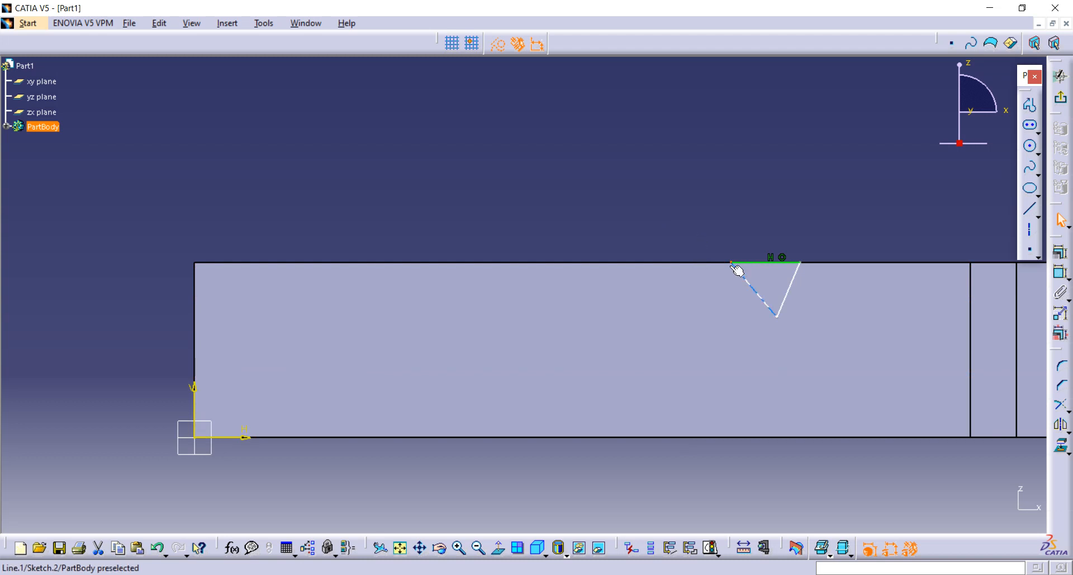
{"action": "left_click", "coordinate": [444, 267]}
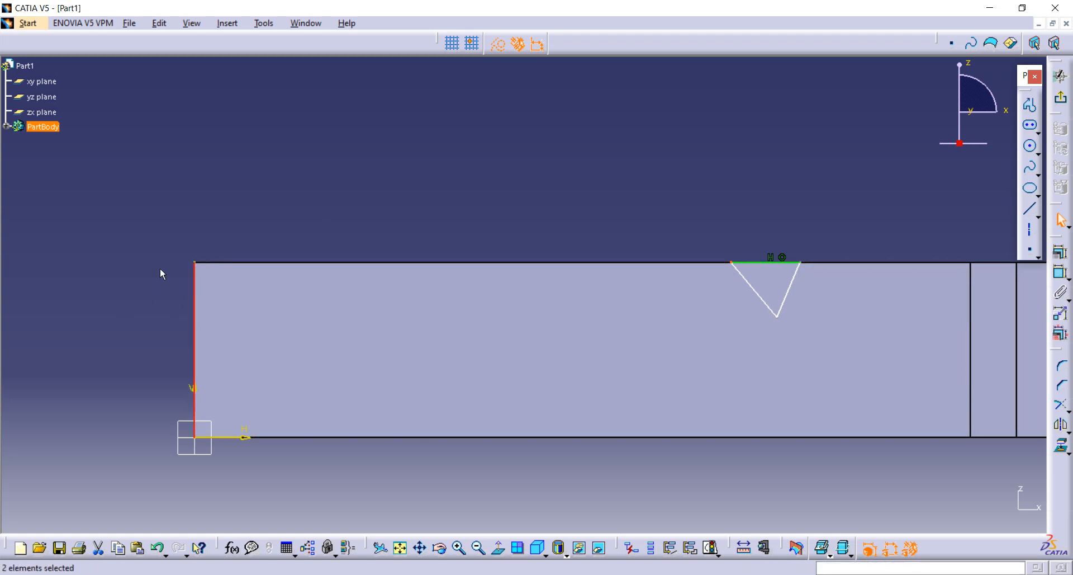
{"action": "left_click", "coordinate": [1061, 274]}
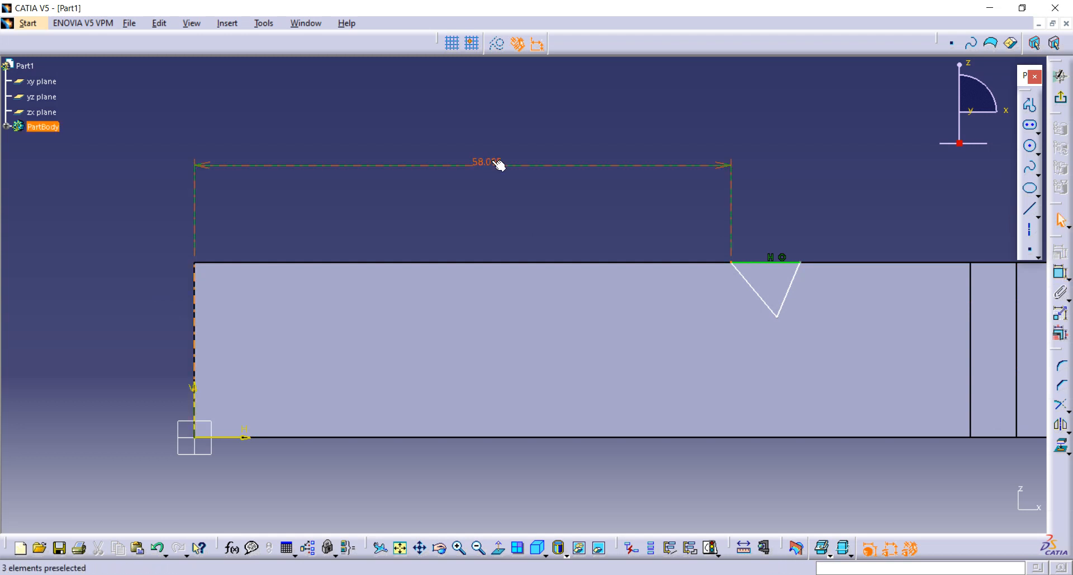
{"action": "left_click", "coordinate": [499, 164]}
{"action": "double_click", "coordinate": [492, 161]}
{"action": "type", "text": "50cm"}
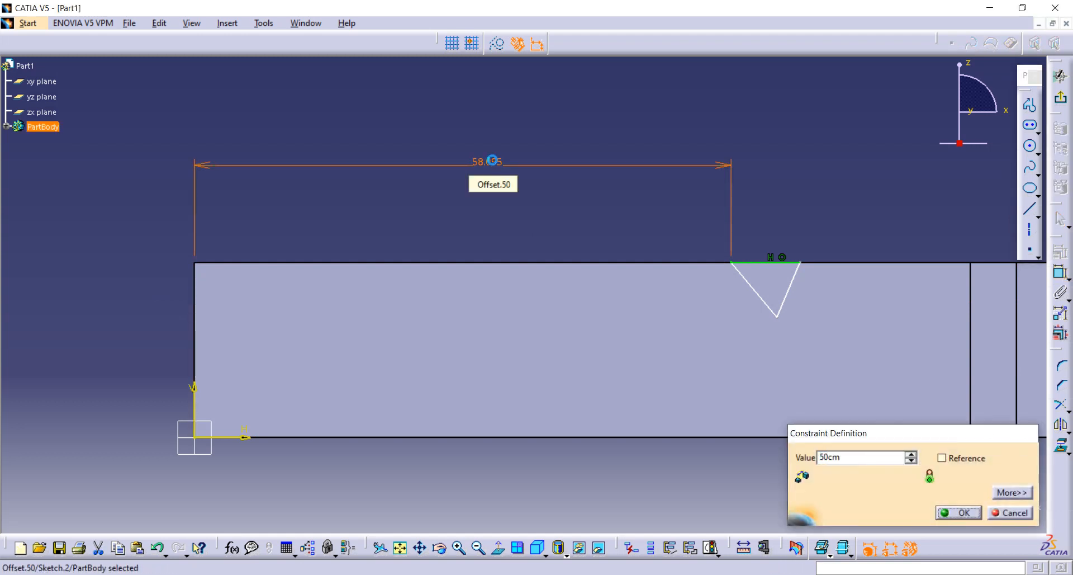
{"action": "key", "text": "Return"}
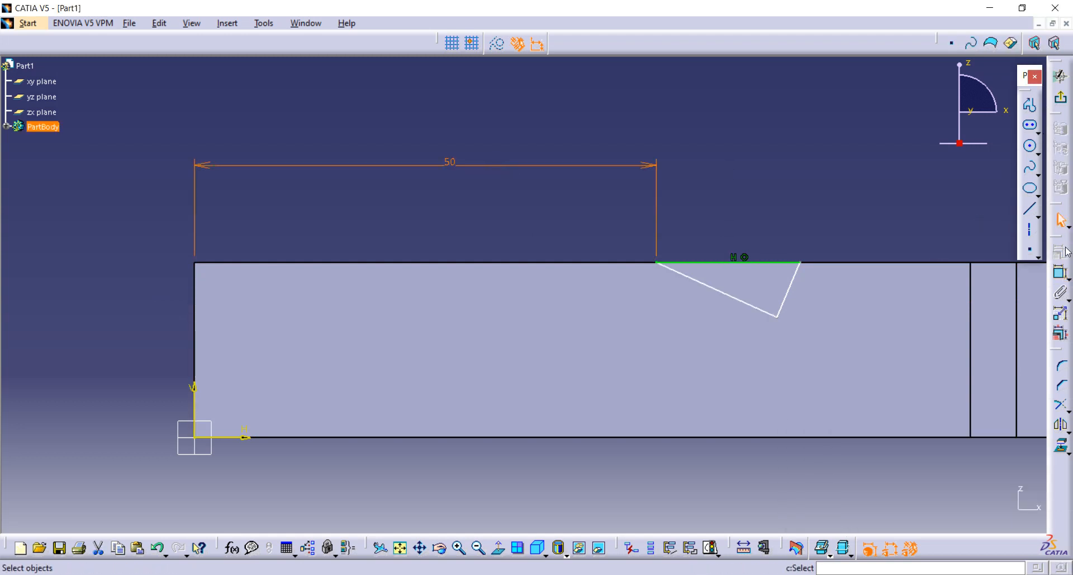
Draw a vertical axis line from the triangle's lower vertex up past the block's upper edge.
{"action": "left_click", "coordinate": [1032, 237]}
{"action": "left_click", "coordinate": [777, 316]}
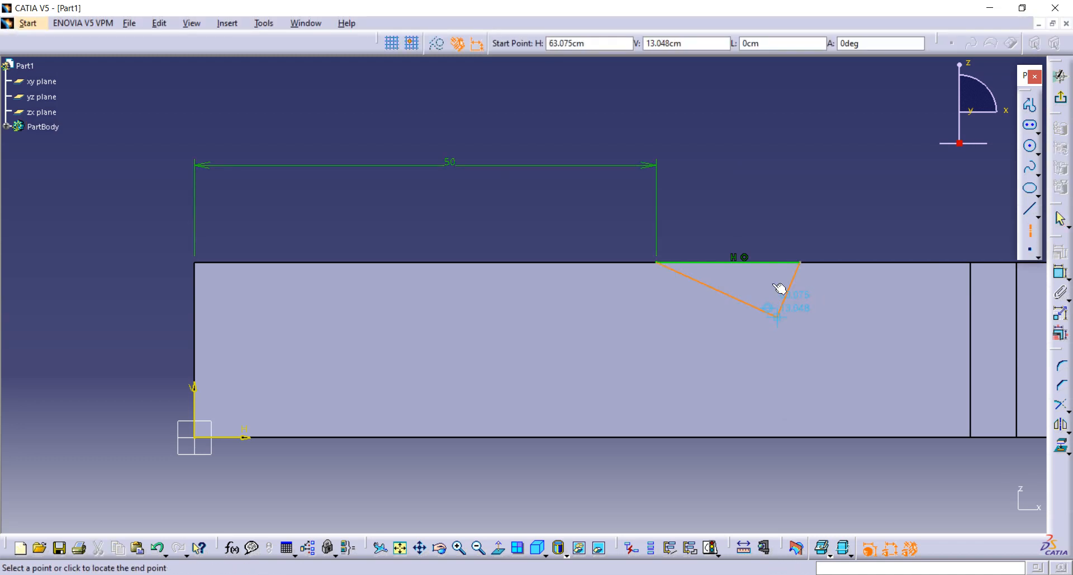
{"action": "left_click", "coordinate": [777, 186]}
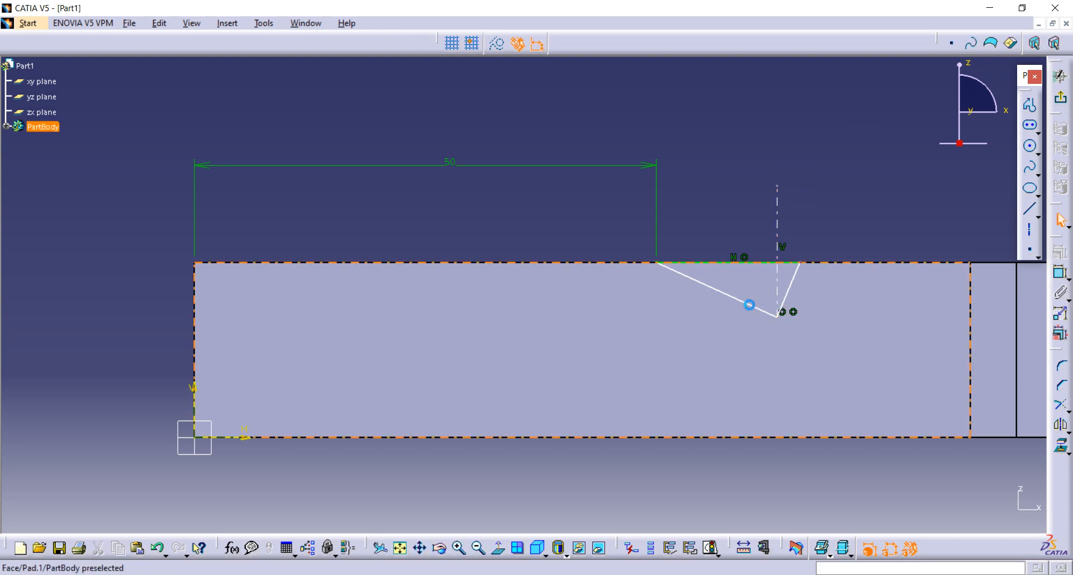
Apply a symmetry constraint to the triangle's two slanted sides about the vertical axis line.
{"action": "left_click", "coordinate": [748, 305]}
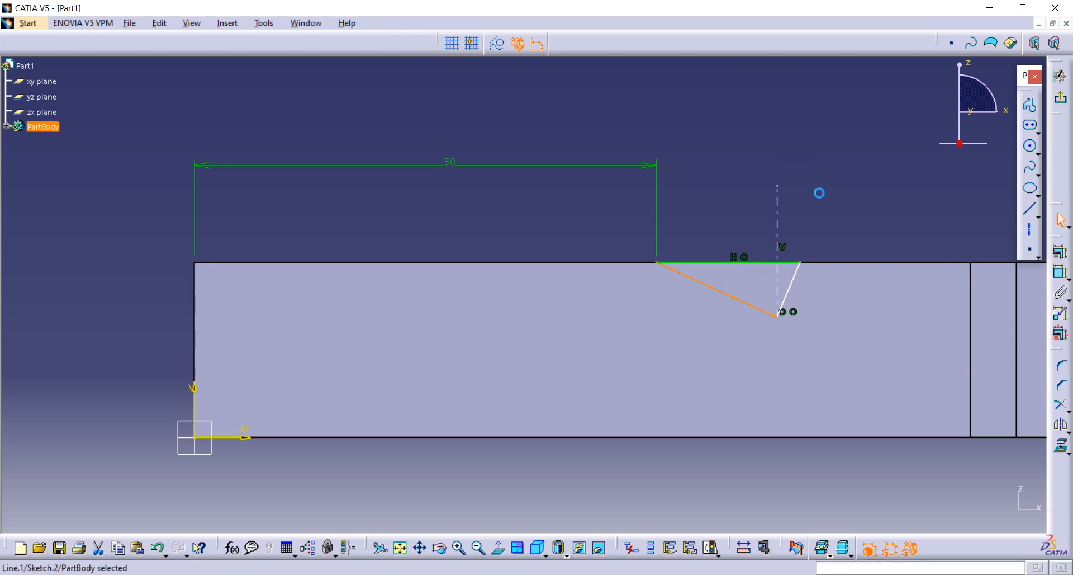
{"action": "left_click", "coordinate": [781, 239]}
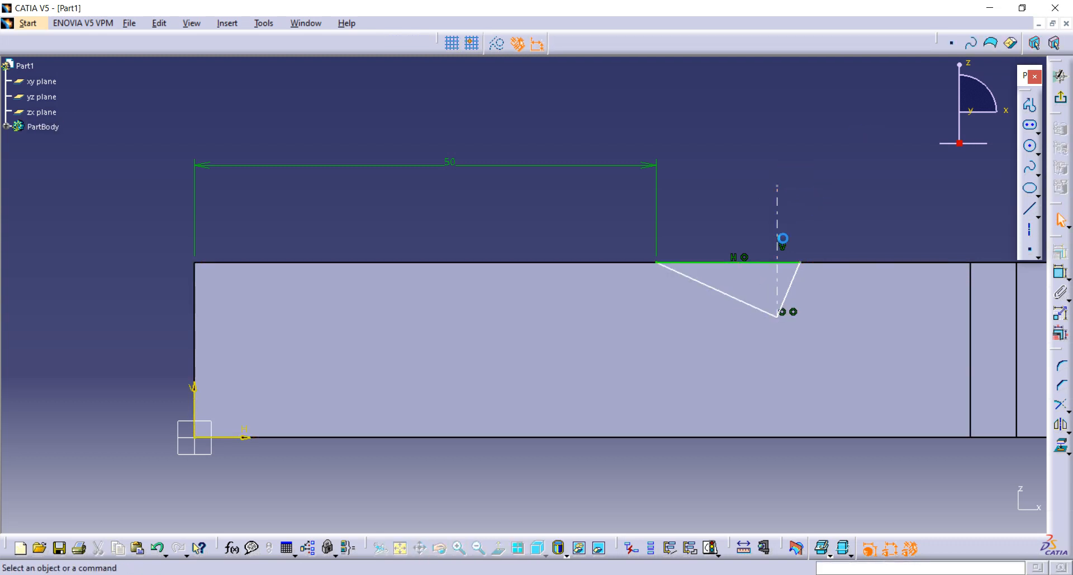
{"action": "left_click", "coordinate": [742, 306]}
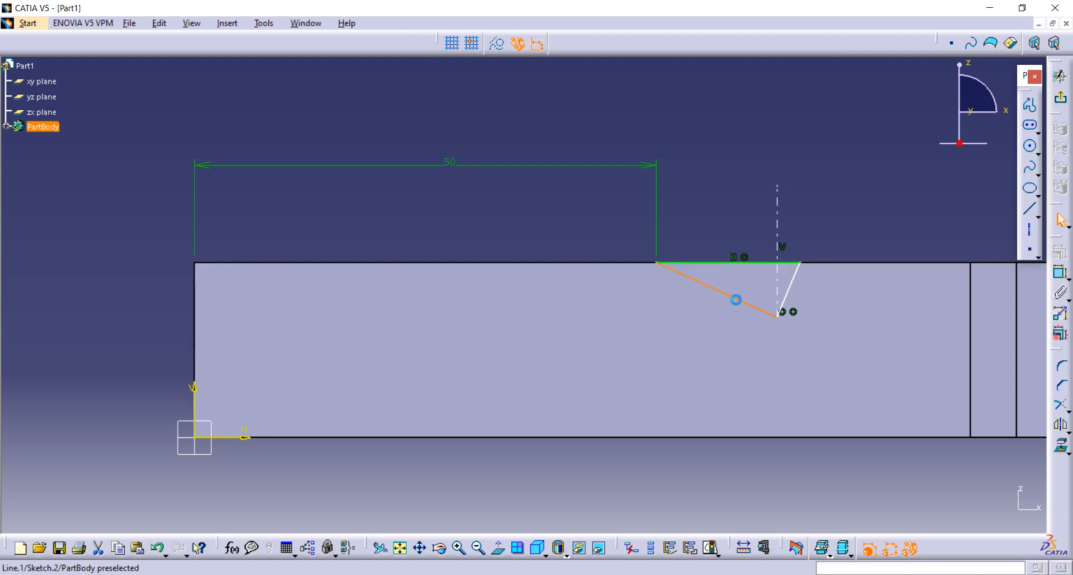
{"action": "left_click", "coordinate": [790, 282], "text": "ctrl"}
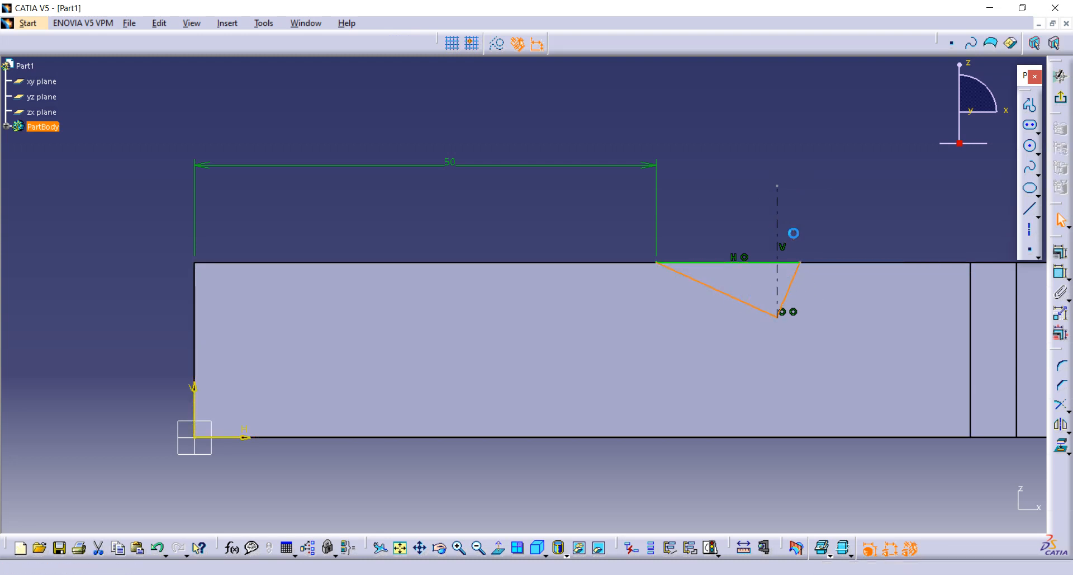
{"action": "left_click", "coordinate": [1059, 259]}
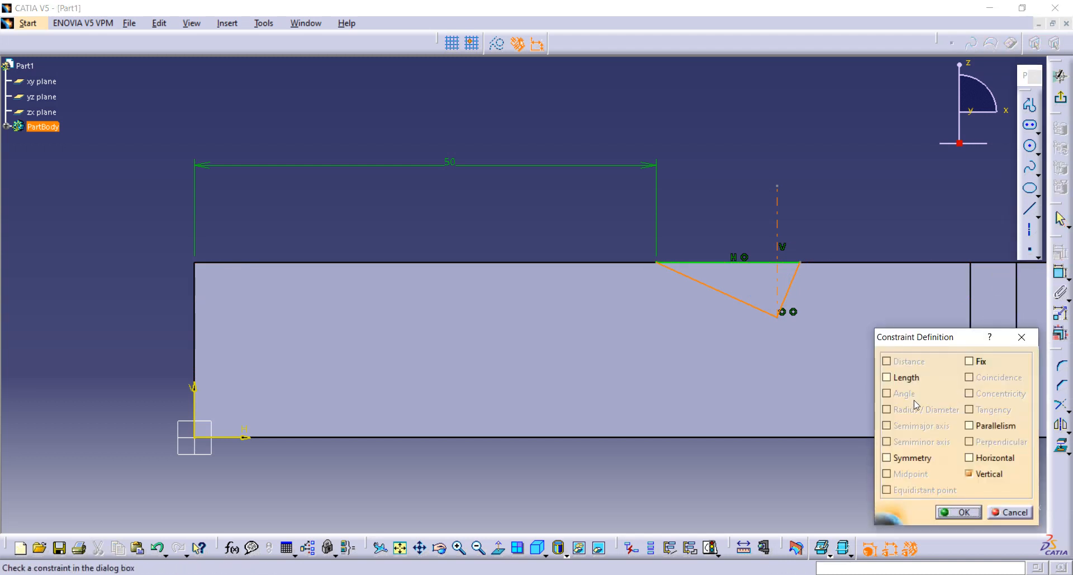
{"action": "left_click", "coordinate": [888, 458]}
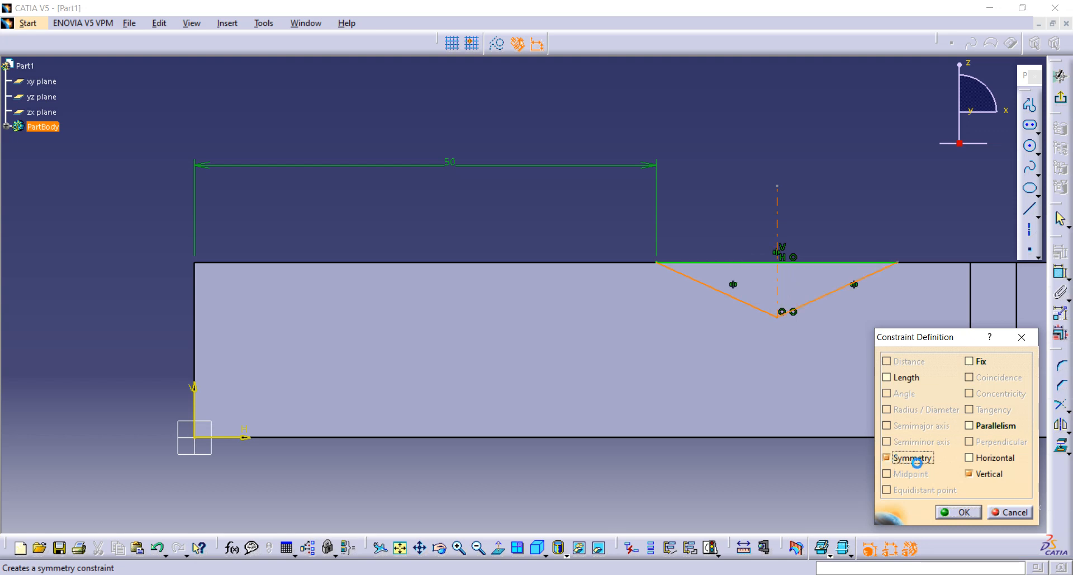
{"action": "key", "text": "Return"}
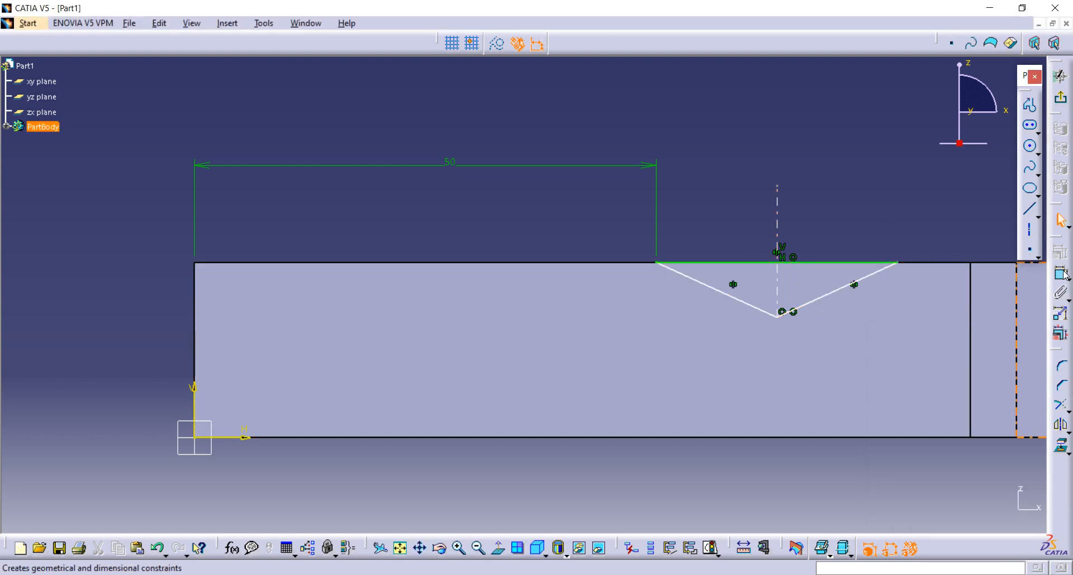
Dimension the angle between the triangle's left slanted side and its horizontal upper side and set it to 60 degrees.
{"action": "left_click", "coordinate": [729, 297]}
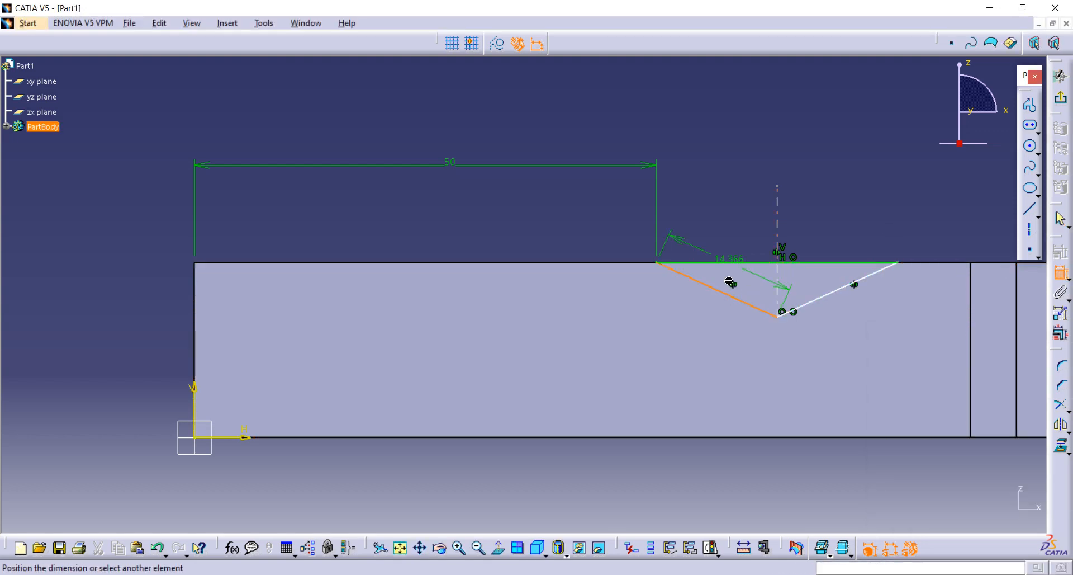
{"action": "left_click", "coordinate": [747, 263]}
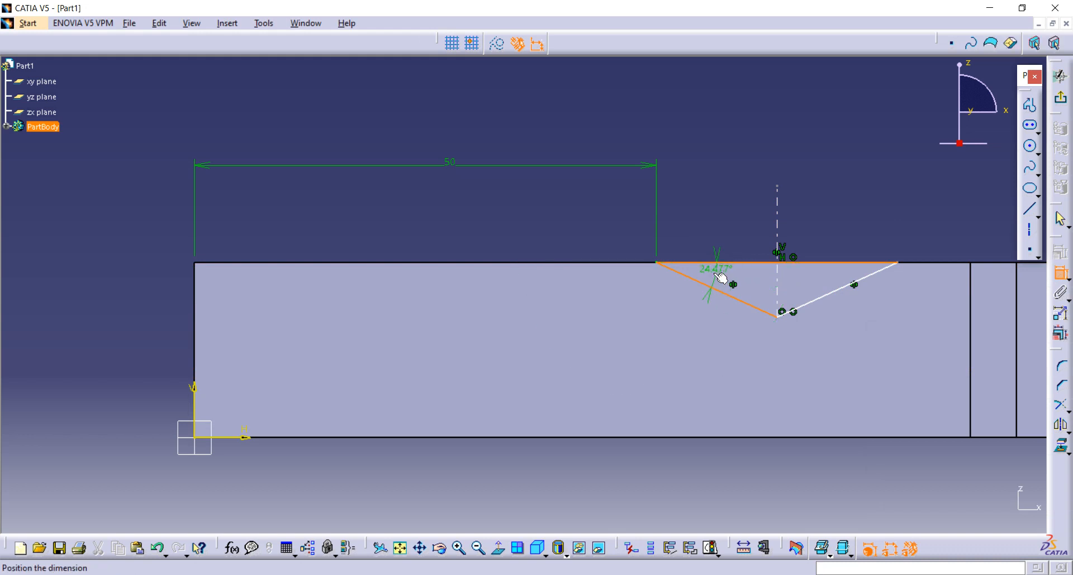
{"action": "left_click", "coordinate": [719, 275]}
{"action": "double_click", "coordinate": [719, 274]}
{"action": "type", "text": "30"}
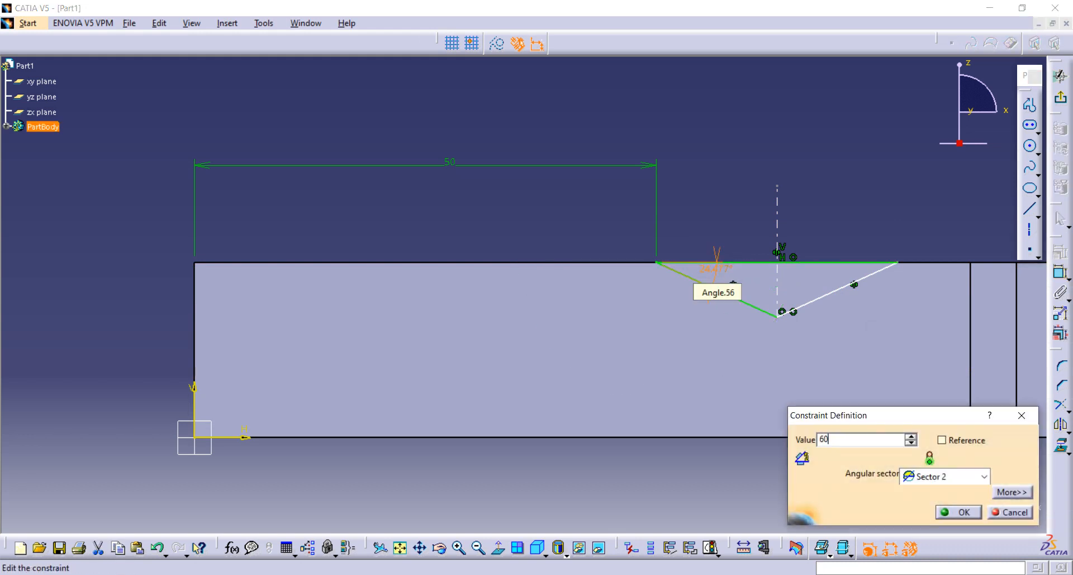
{"action": "key", "text": "Return"}
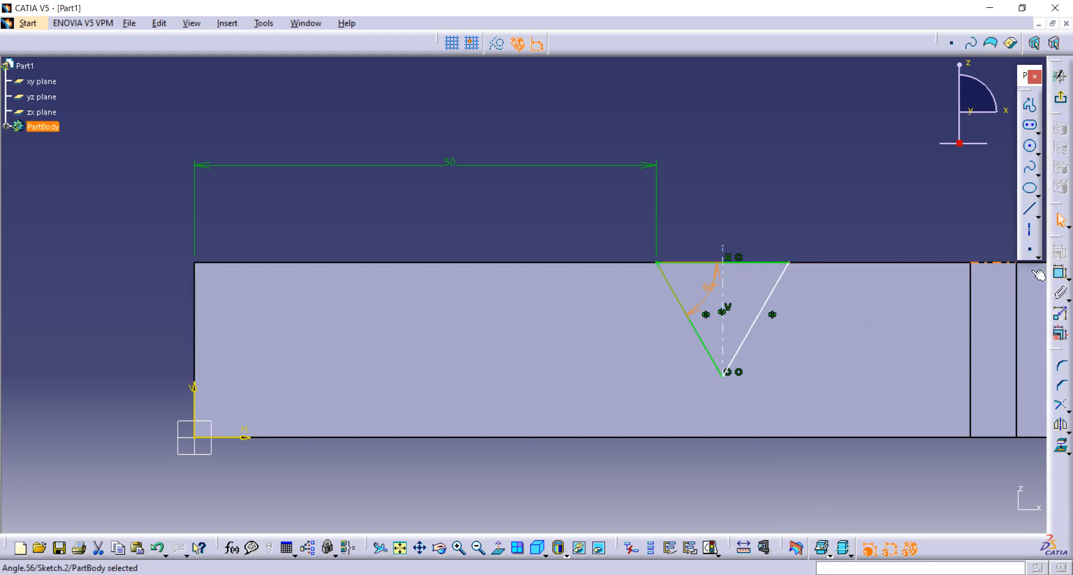
Dimension the triangle's depth from its upper side to the lower vertex and set it to 3 cm.
{"action": "left_click", "coordinate": [1060, 272]}
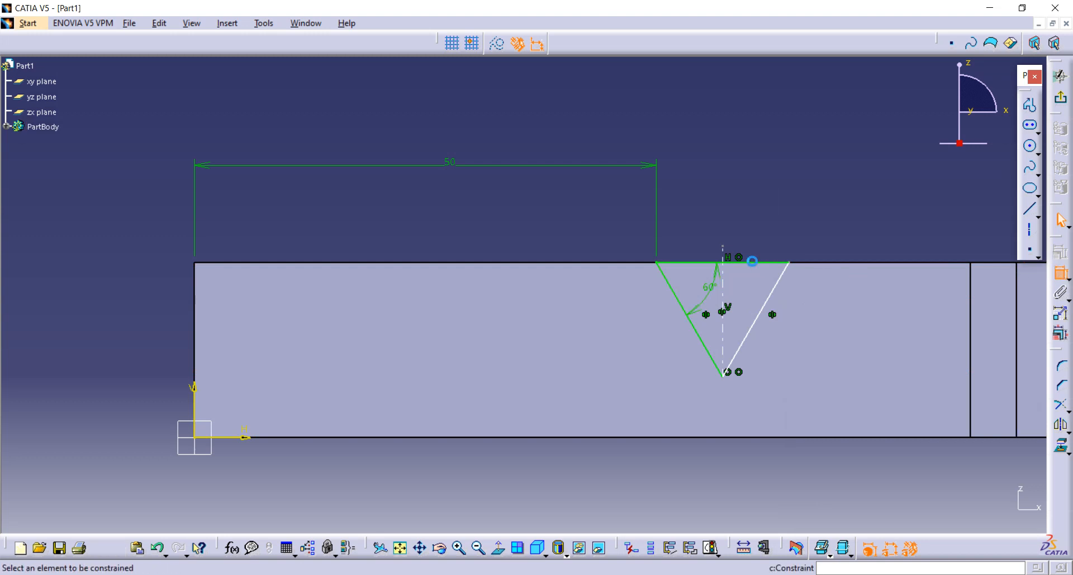
{"action": "left_click", "coordinate": [754, 262]}
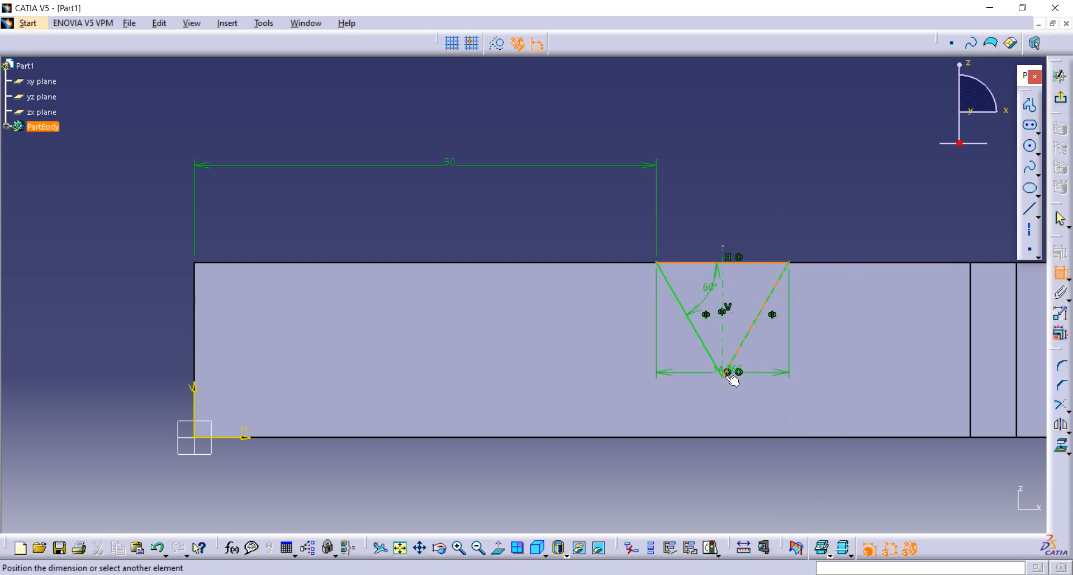
{"action": "left_click", "coordinate": [727, 372]}
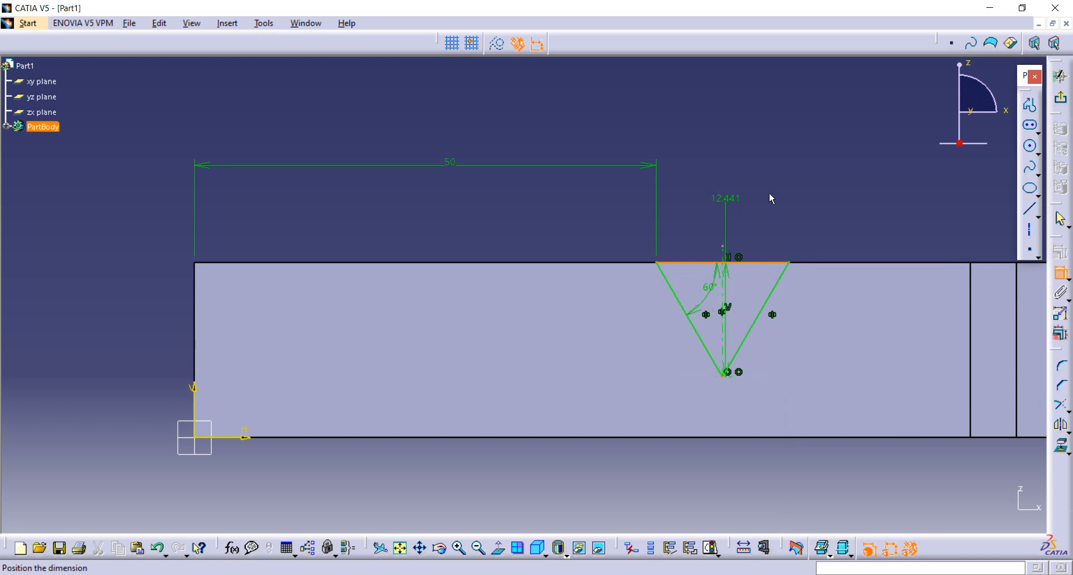
{"action": "left_click", "coordinate": [874, 207]}
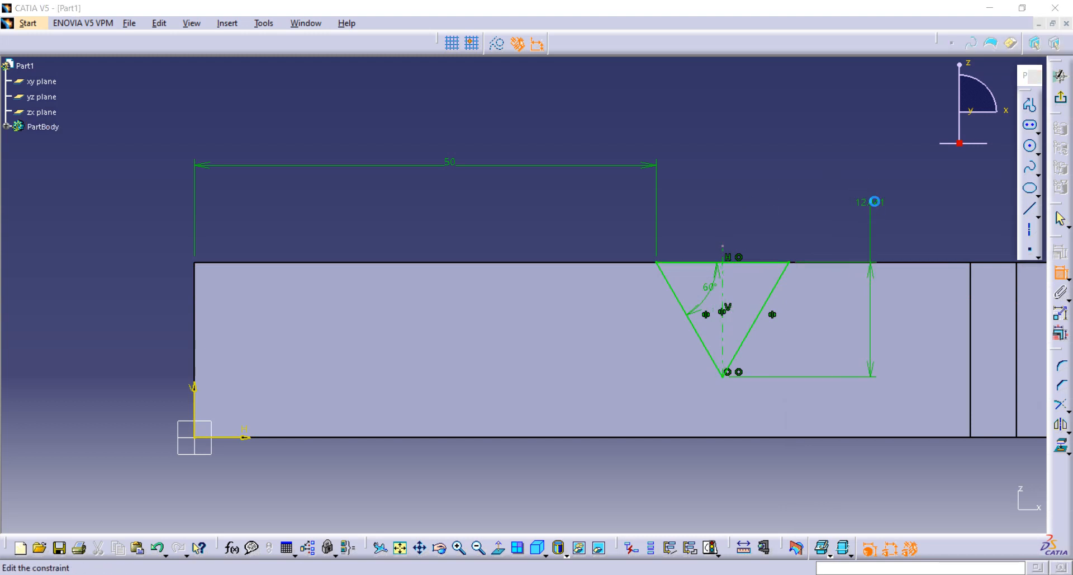
{"action": "double_click", "coordinate": [876, 206]}
{"action": "type", "text": "3cm"}
{"action": "key", "text": "Return"}
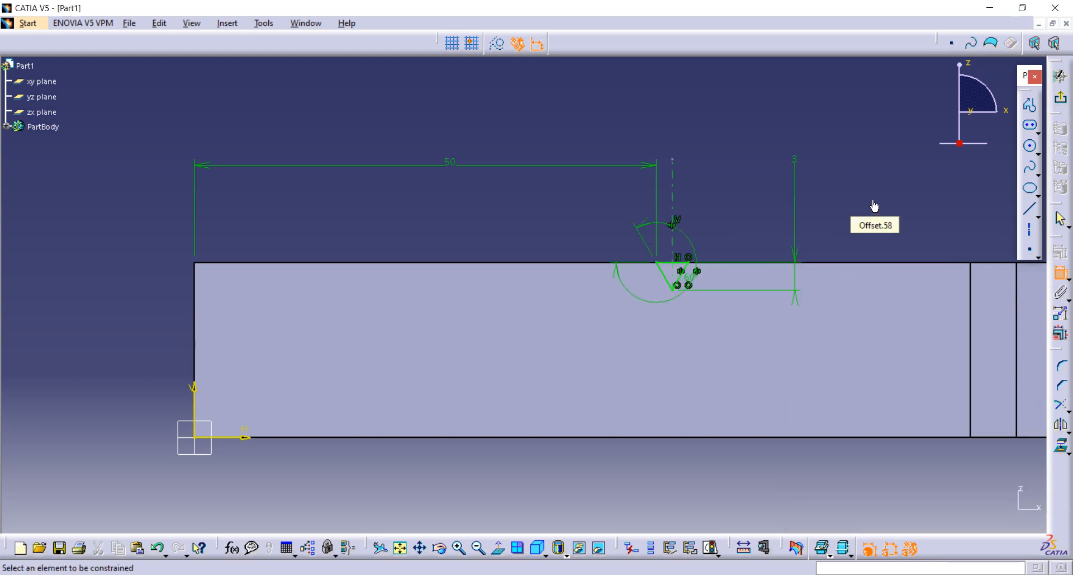
Exit the sketch and cut the triangular profile through the block as a pocket with the limit type Up to last.
{"action": "left_click", "coordinate": [1061, 98]}
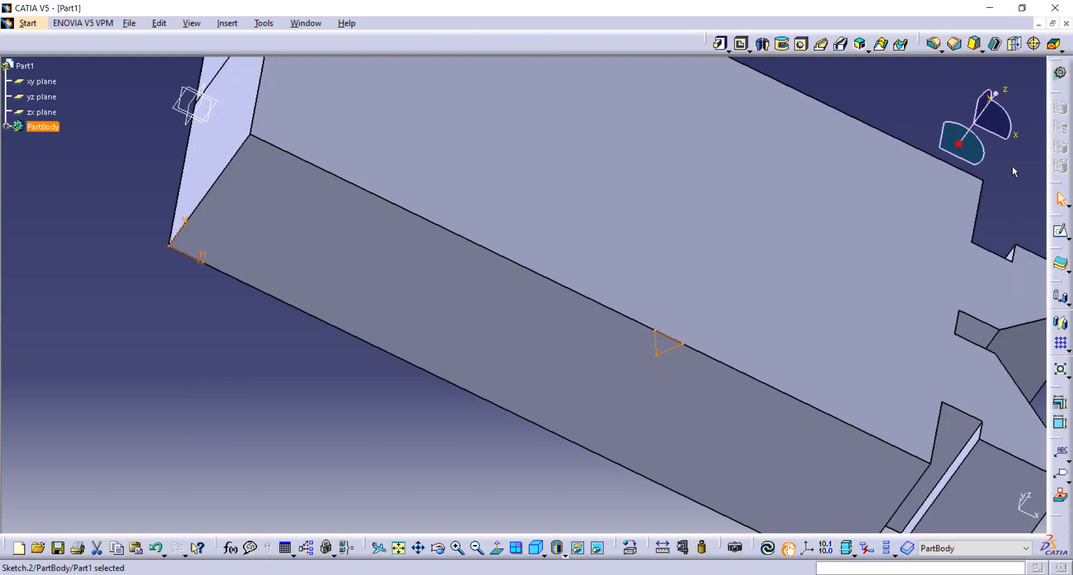
{"action": "middle_click_drag", "start_coordinate": [771, 150], "coordinate": [772, 234]}
{"action": "left_click", "coordinate": [744, 44]}
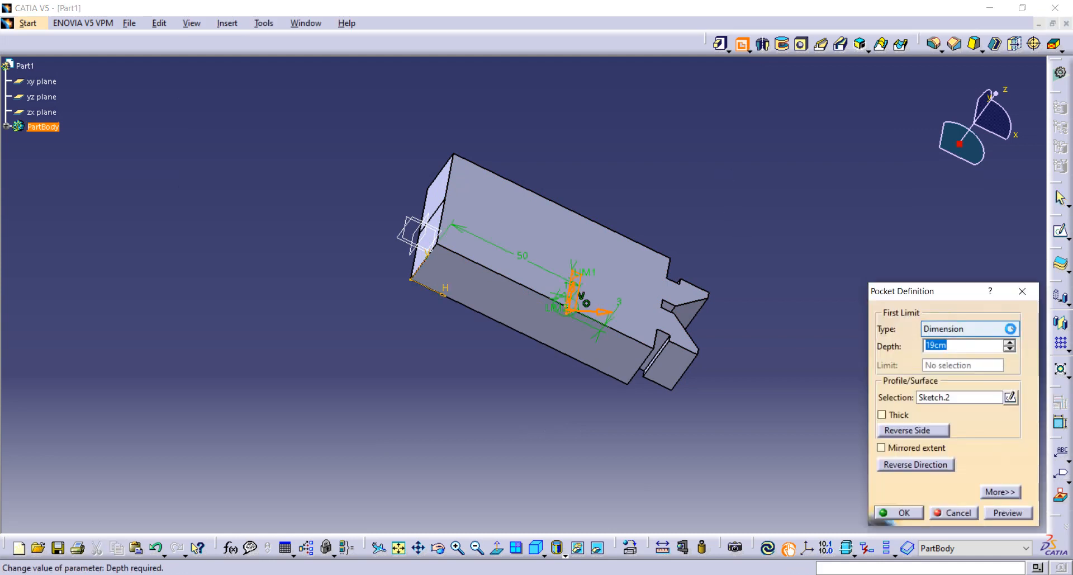
{"action": "left_click", "coordinate": [985, 329]}
{"action": "left_click", "coordinate": [982, 363]}
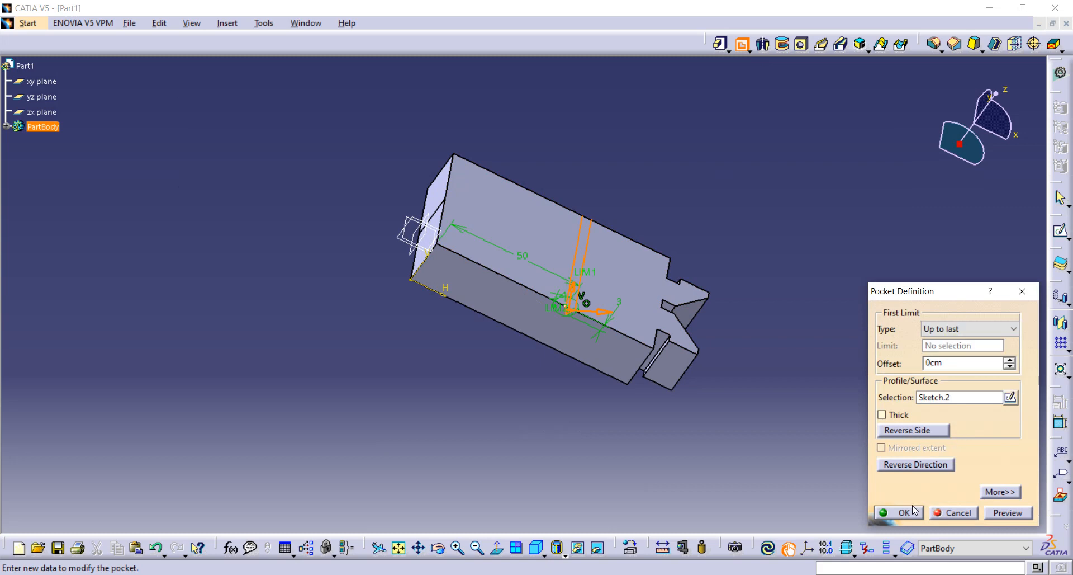
{"action": "left_click", "coordinate": [886, 512]}
Sketch a vertical elongated hole on the top face beside the groove, about 22.5 cm between centers with about 4.4 cm radius.
{"action": "middle_click_drag", "start_coordinate": [512, 261], "coordinate": [693, 252]}
{"action": "left_click", "coordinate": [632, 267]}
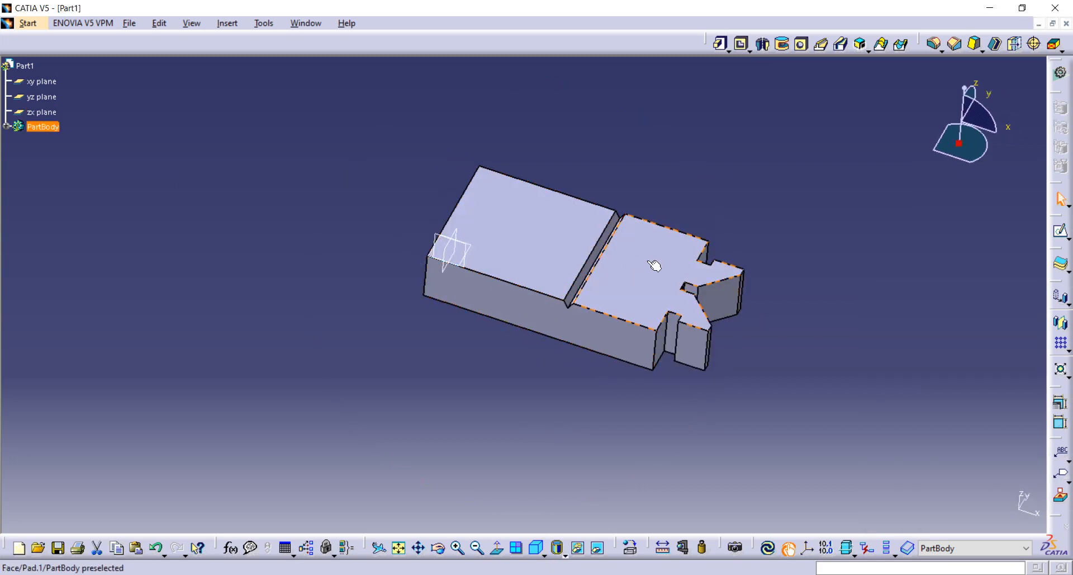
{"action": "left_click", "coordinate": [1060, 234]}
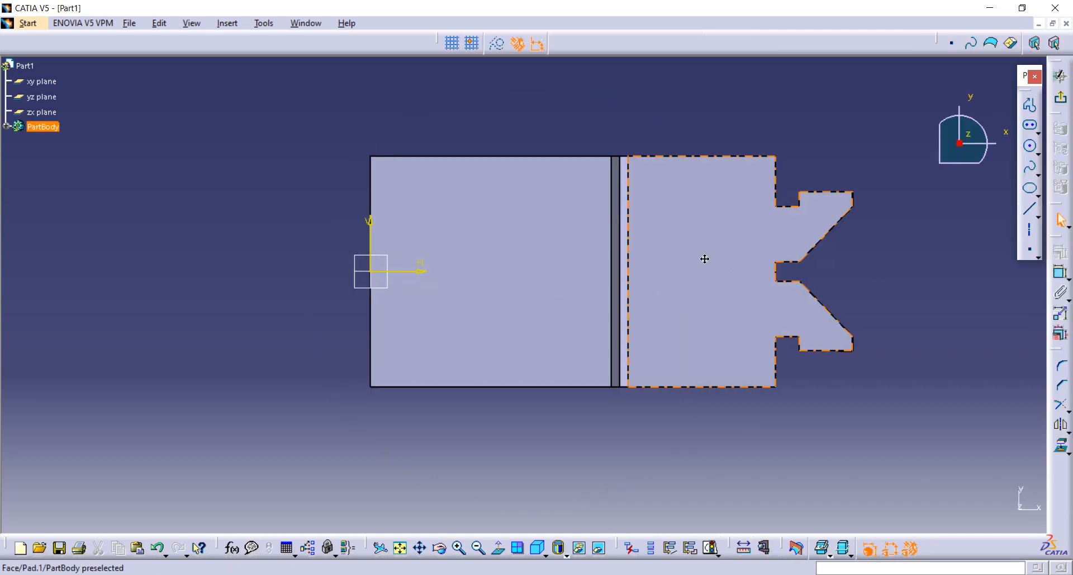
{"action": "left_click", "coordinate": [1031, 126]}
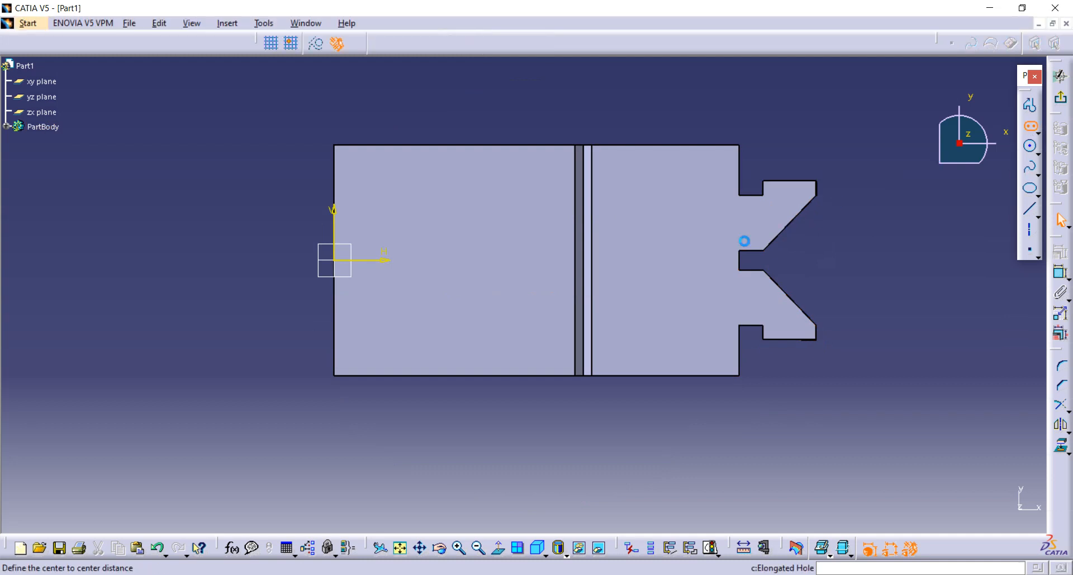
{"action": "left_click", "coordinate": [665, 207]}
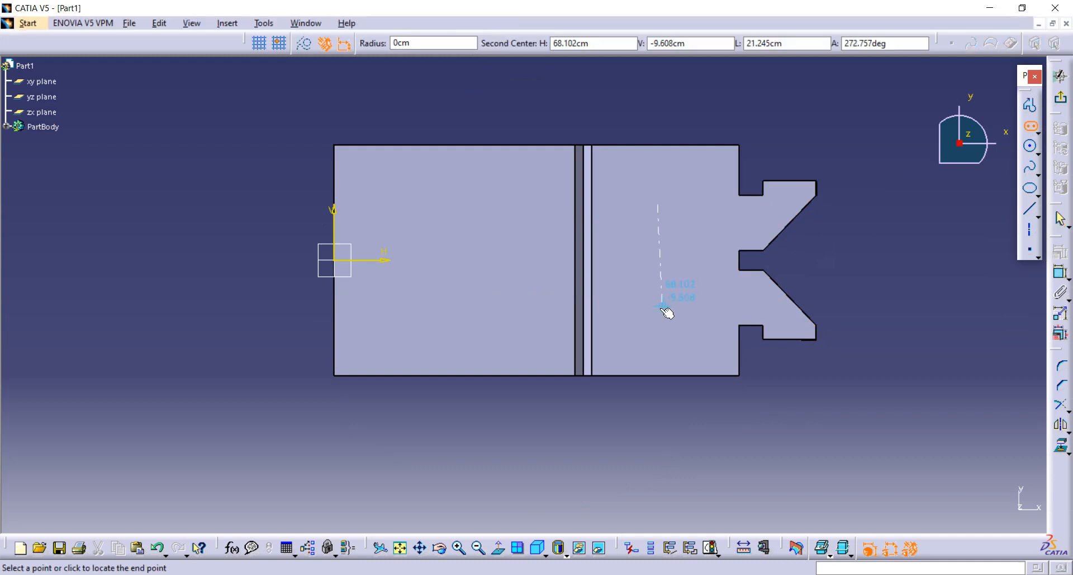
{"action": "left_click", "coordinate": [667, 313]}
{"action": "left_click", "coordinate": [683, 302]}
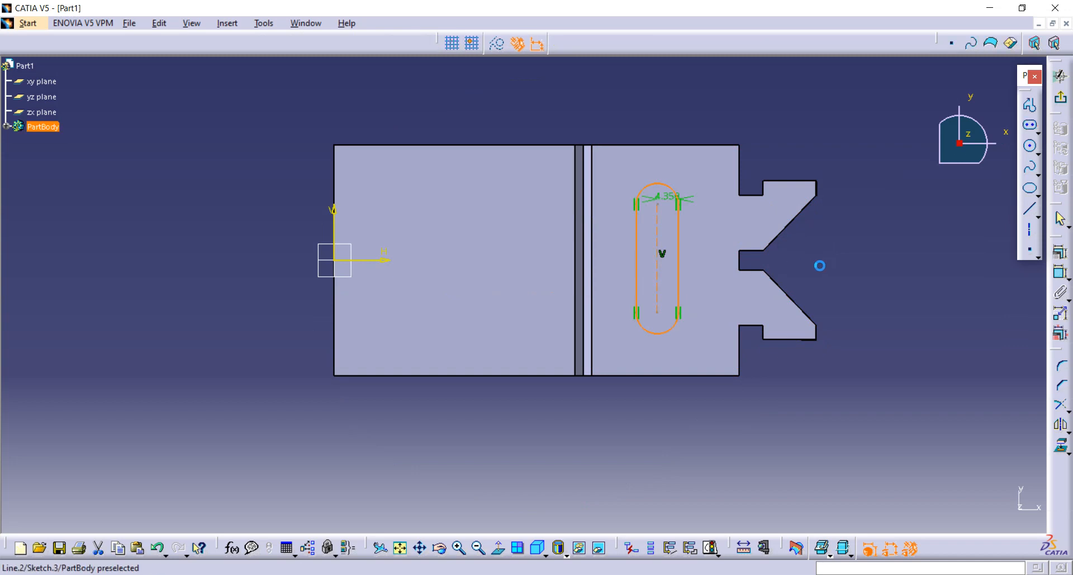
Set the elongated hole's radius to 3 cm.
{"action": "left_click", "coordinate": [1061, 272]}
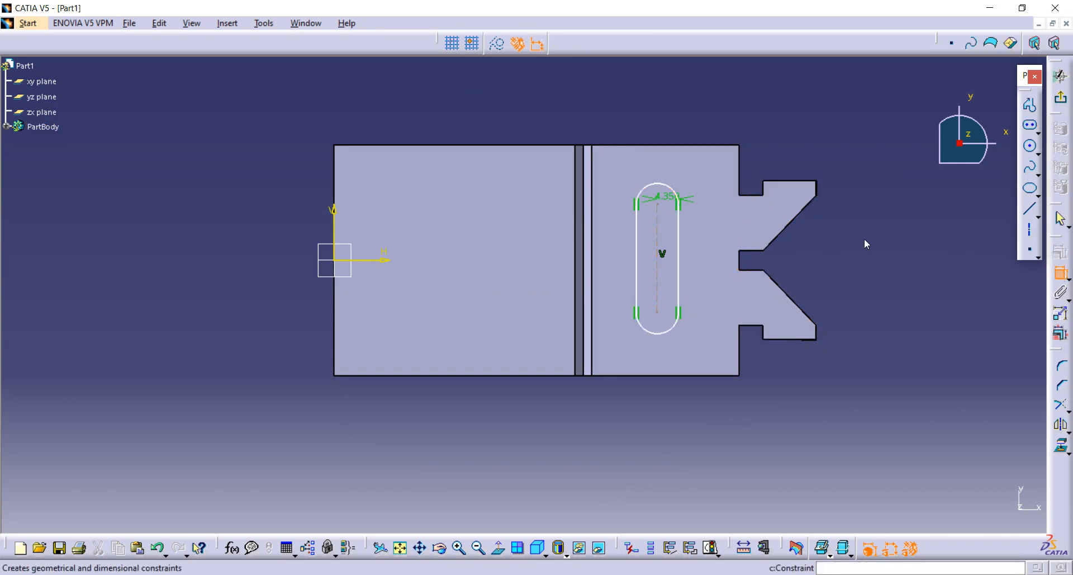
{"action": "double_click", "coordinate": [669, 200]}
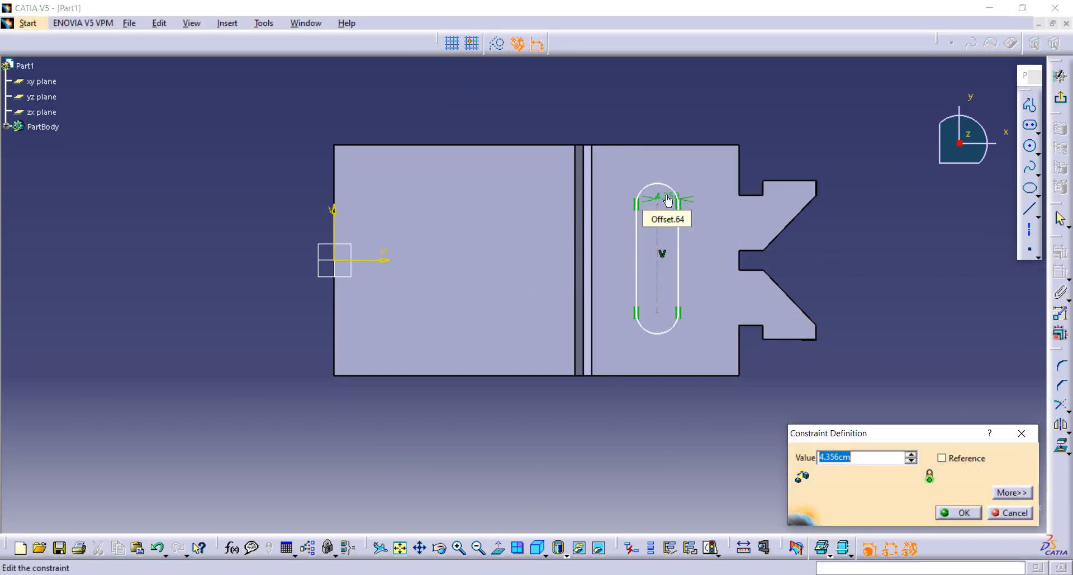
{"action": "type", "text": "3"}
{"action": "key", "text": "Return"}
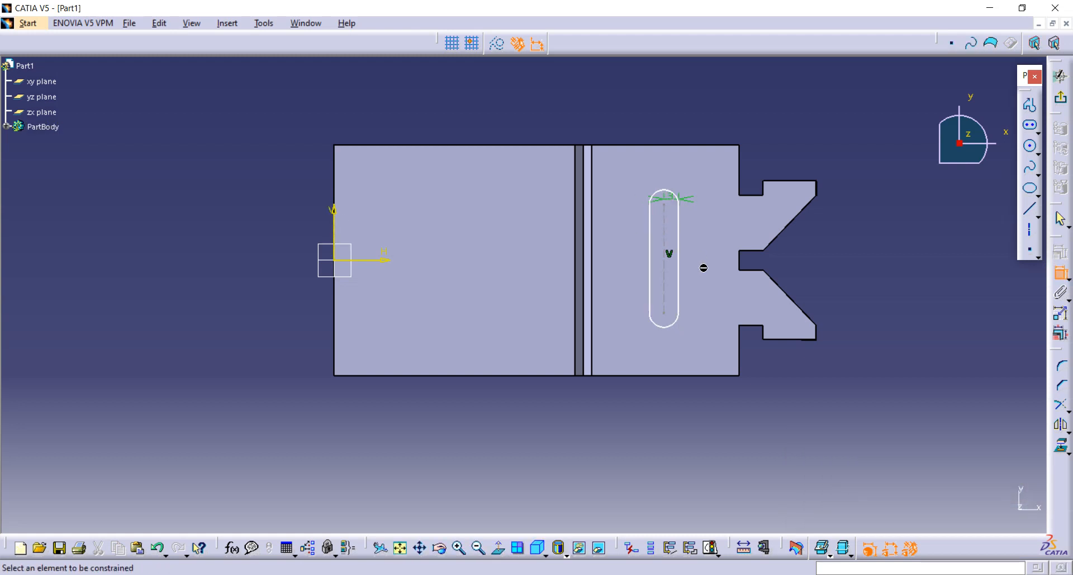
Dimension the elongated hole's centerline from the vertical axis and set the distance to 63 cm.
{"action": "left_click", "coordinate": [665, 287]}
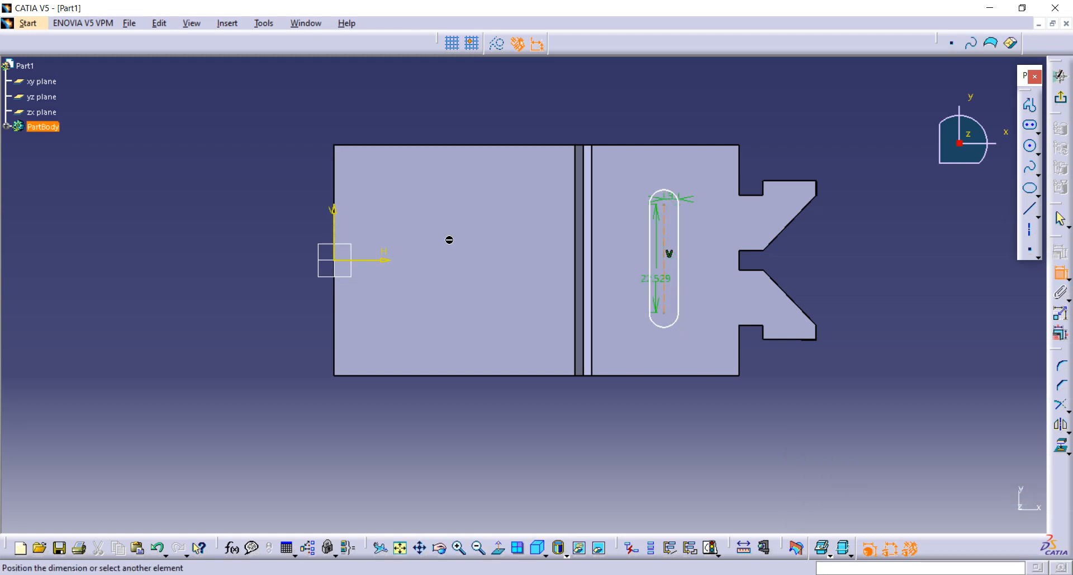
{"action": "left_click", "coordinate": [335, 232]}
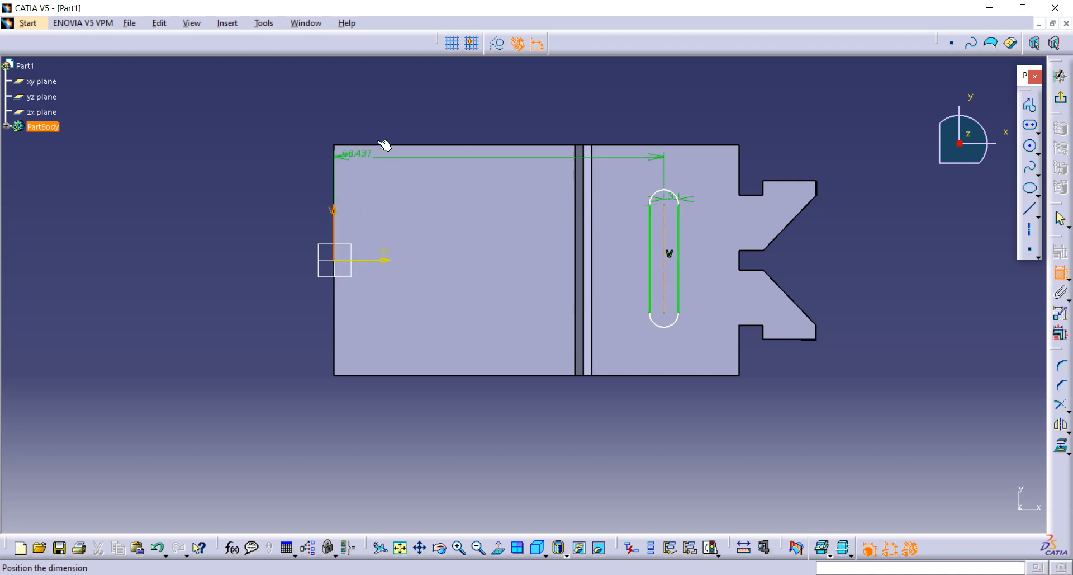
{"action": "left_click", "coordinate": [412, 114]}
{"action": "double_click", "coordinate": [414, 116]}
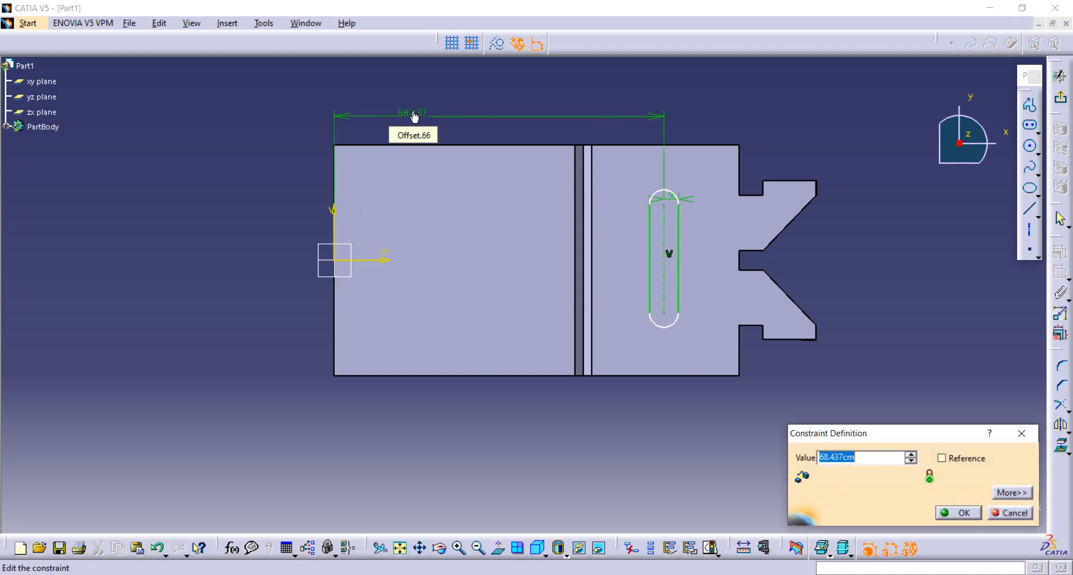
{"action": "type", "text": "63"}
{"action": "key", "text": "Return"}
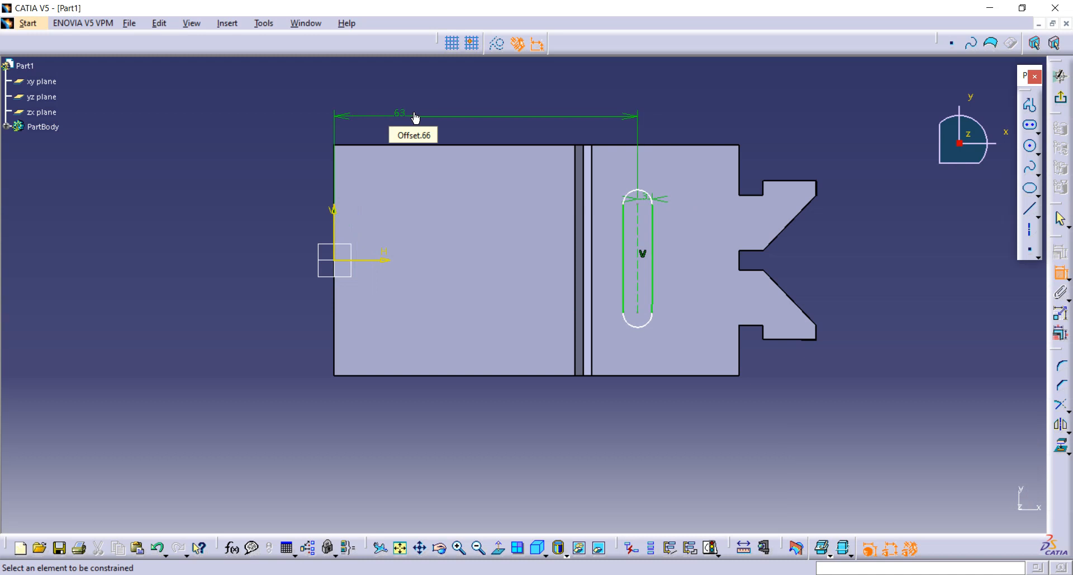
Dimension the elongated hole's center-to-center length and set it to 25 cm.
{"action": "left_click", "coordinate": [638, 212]}
{"action": "left_click", "coordinate": [884, 234]}
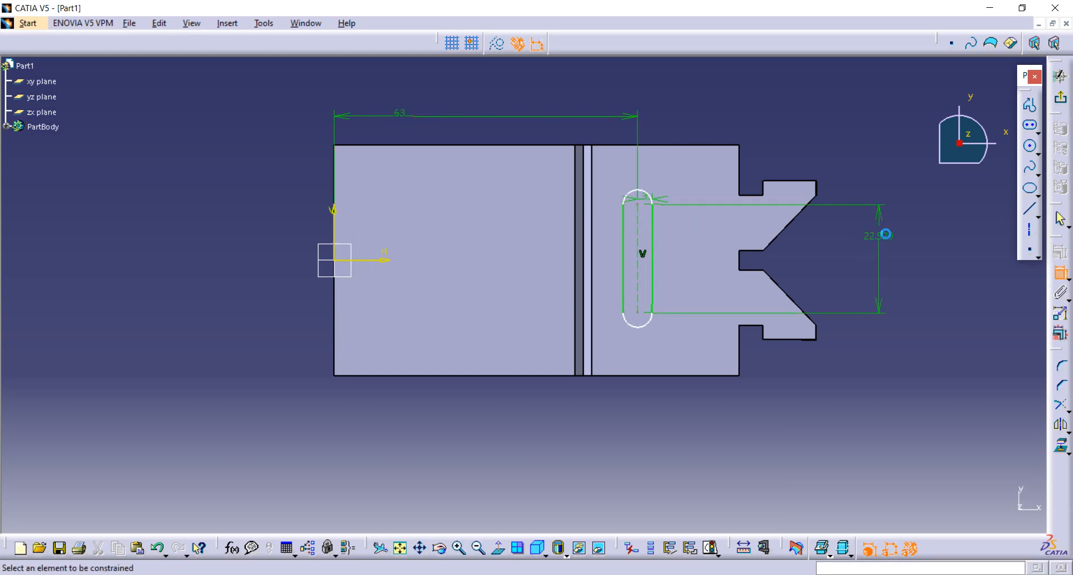
{"action": "double_click", "coordinate": [889, 237]}
{"action": "type", "text": "25"}
{"action": "key", "text": "Return"}
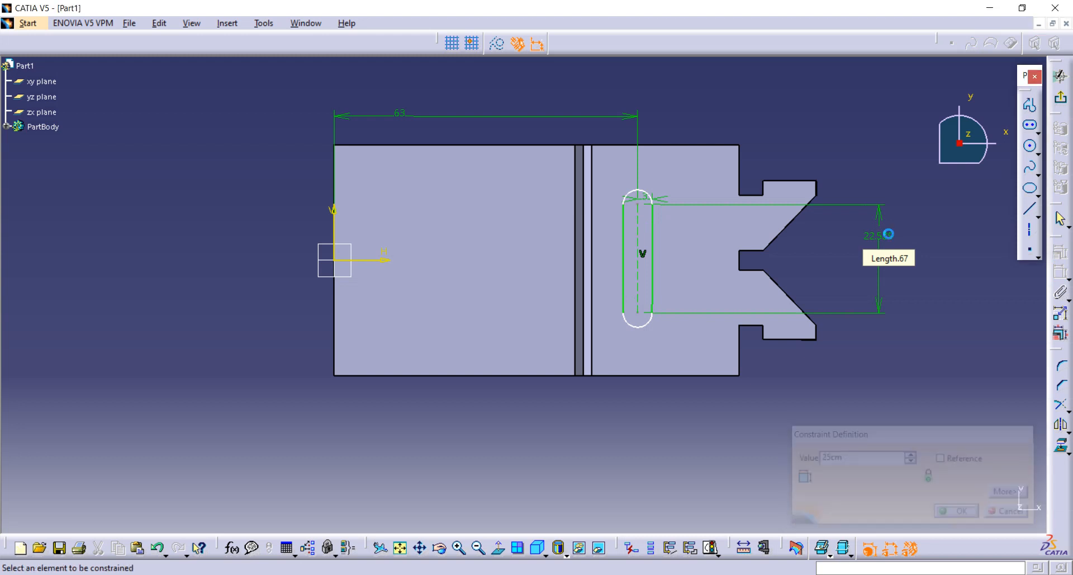
Dimension the distance from the elongated hole's upper center to the block's upper edge and set it to 11.5 cm.
{"action": "left_click", "coordinate": [637, 207]}
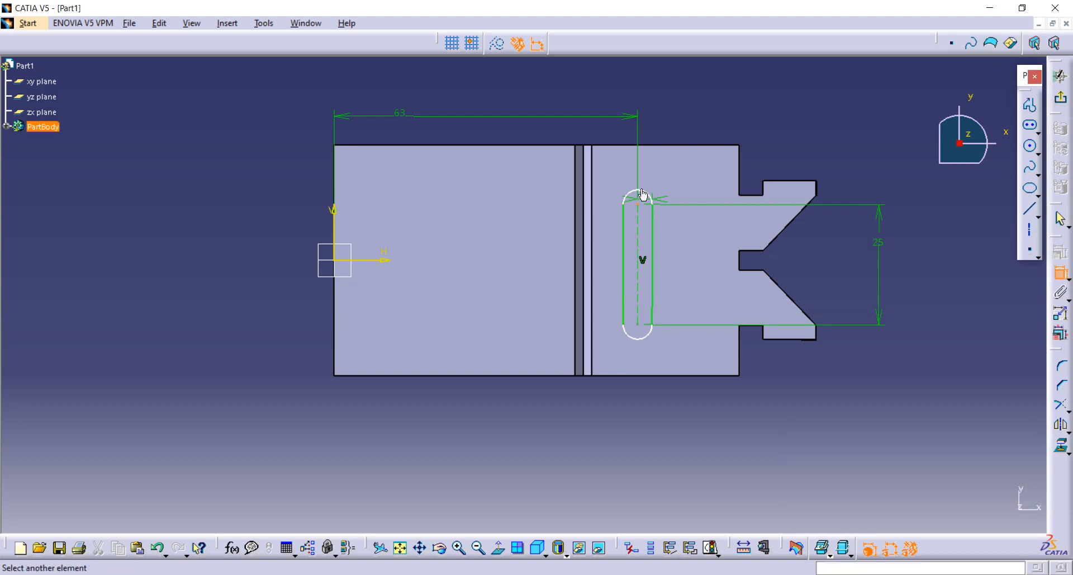
{"action": "left_click", "coordinate": [660, 147]}
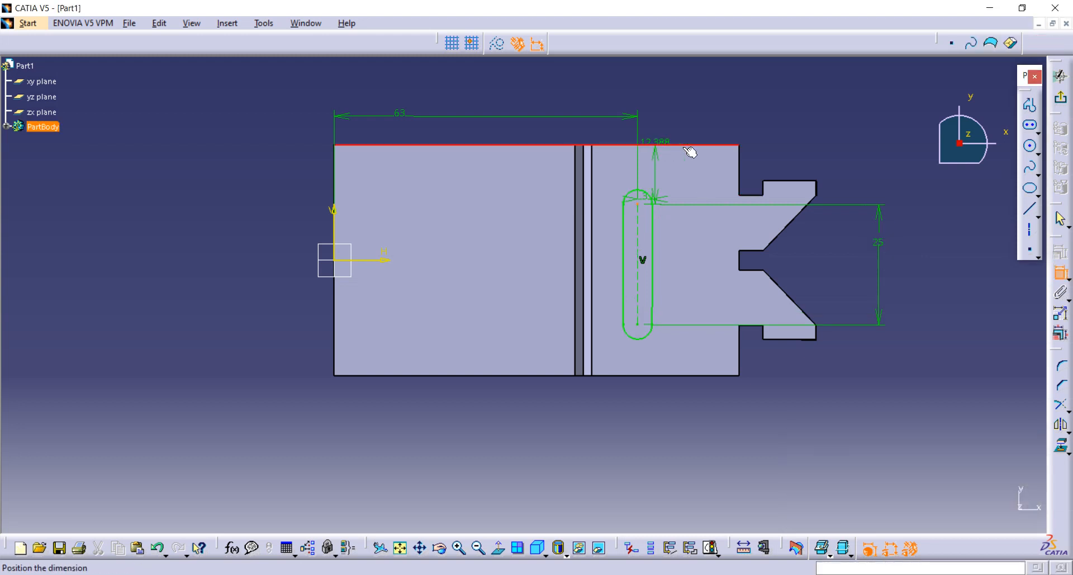
{"action": "left_click", "coordinate": [834, 156]}
{"action": "double_click", "coordinate": [836, 158]}
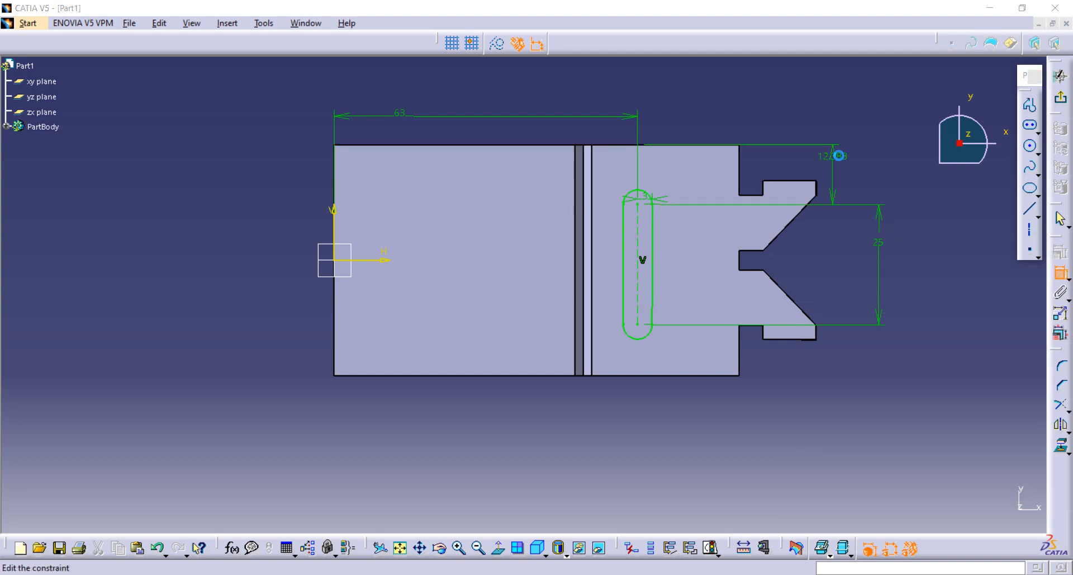
{"action": "type", "text": "11.5cm"}
{"action": "key", "text": "Return"}
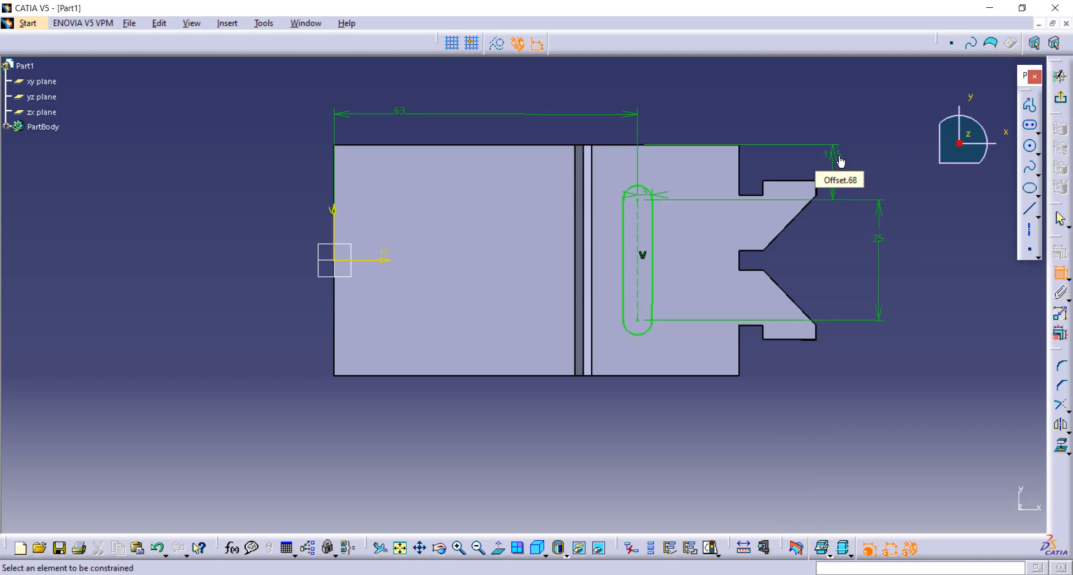
Exit the sketch and cut the elongated hole as a pocket with the limit type Dimension and a depth of 1 cm.
{"action": "left_click", "coordinate": [1061, 99]}
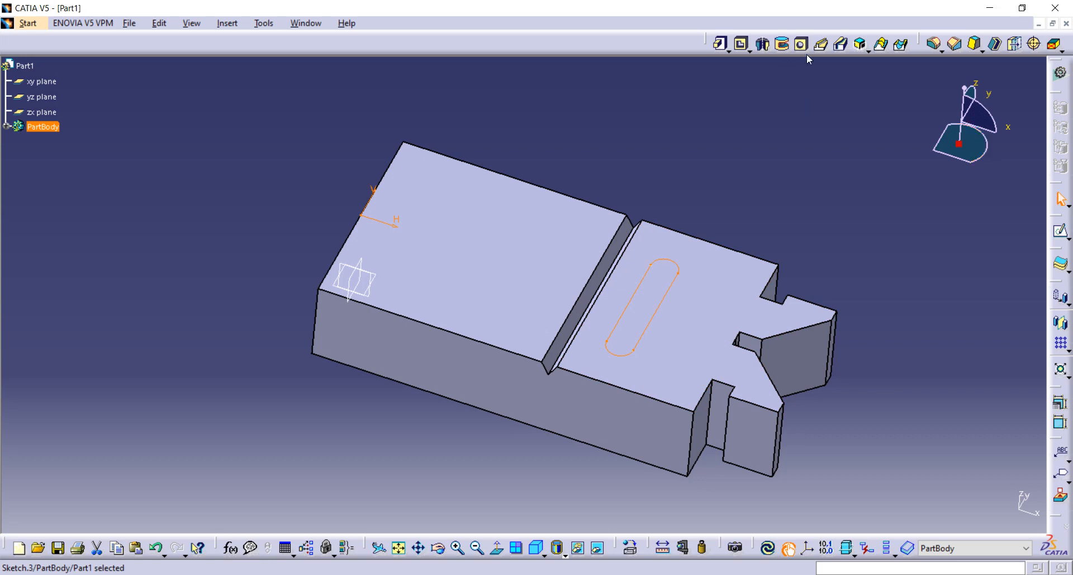
{"action": "left_click", "coordinate": [744, 46]}
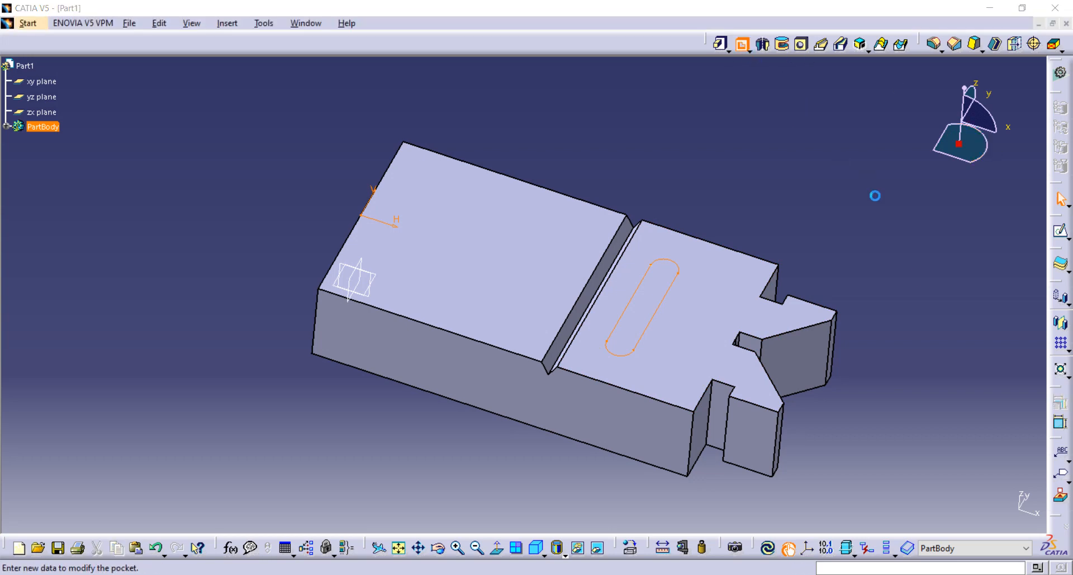
{"action": "left_click", "coordinate": [1005, 329]}
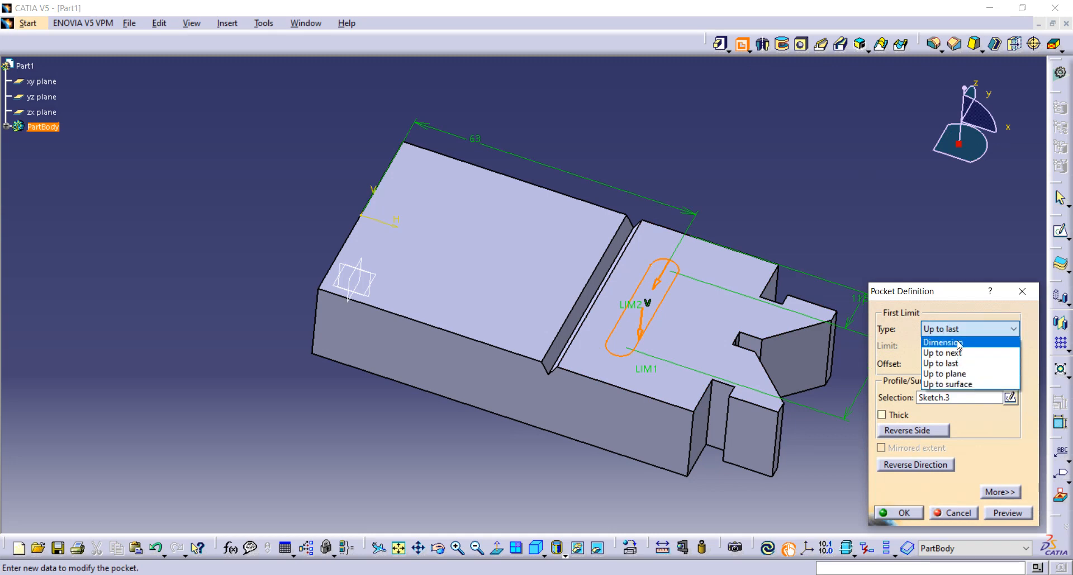
{"action": "left_click", "coordinate": [950, 340]}
{"action": "left_click", "coordinate": [962, 345]}
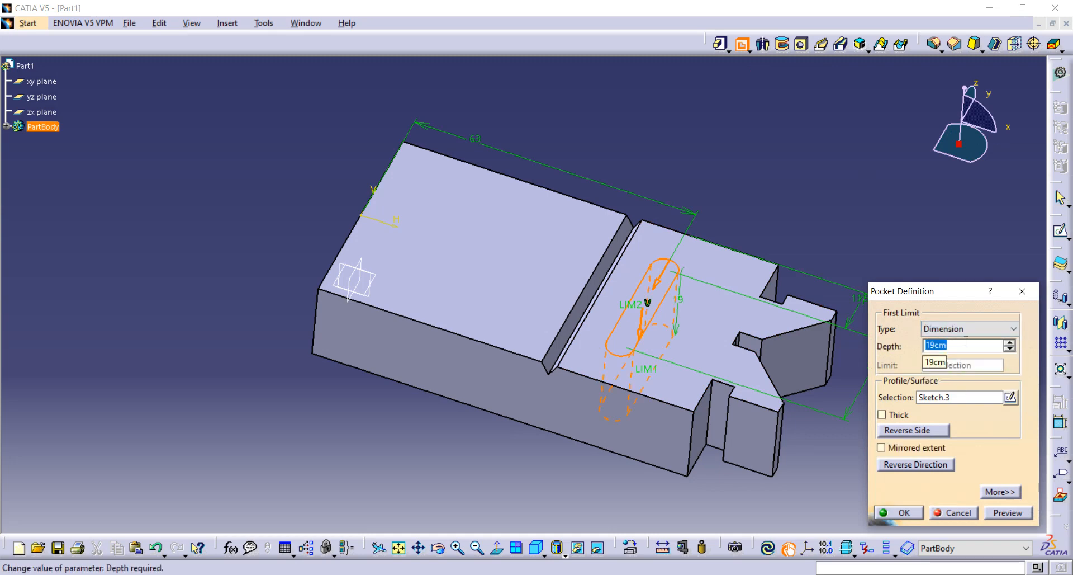
{"action": "type", "text": "1"}
{"action": "left_click", "coordinate": [907, 512]}
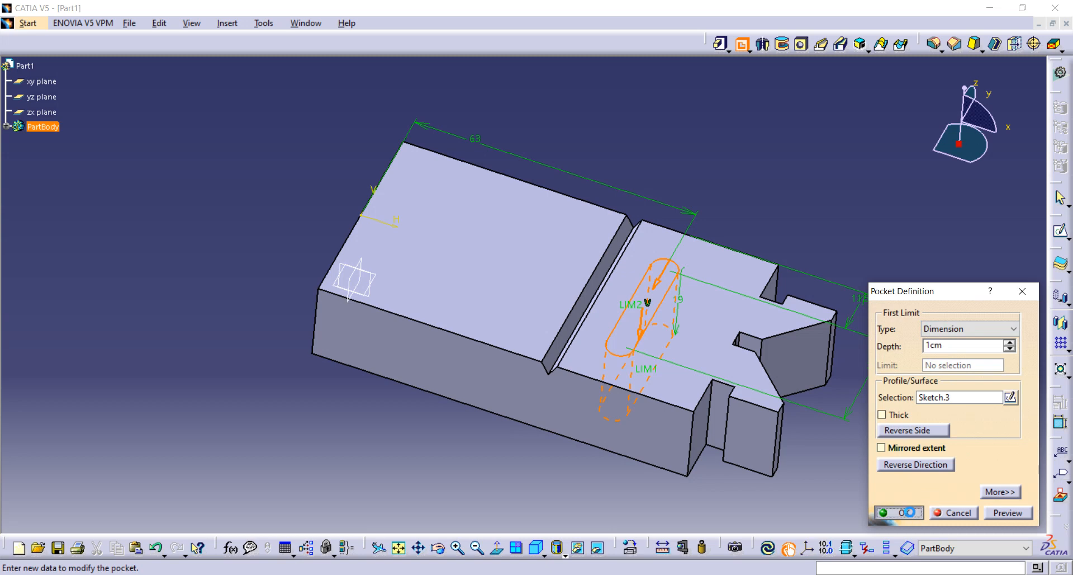
{"action": "left_click", "coordinate": [814, 217]}
Start a sketch on the block's plain end face, check the PDF drawing, and project the face's two upper edges into the sketch.
{"action": "middle_click_drag", "start_coordinate": [647, 158], "coordinate": [644, 184]}
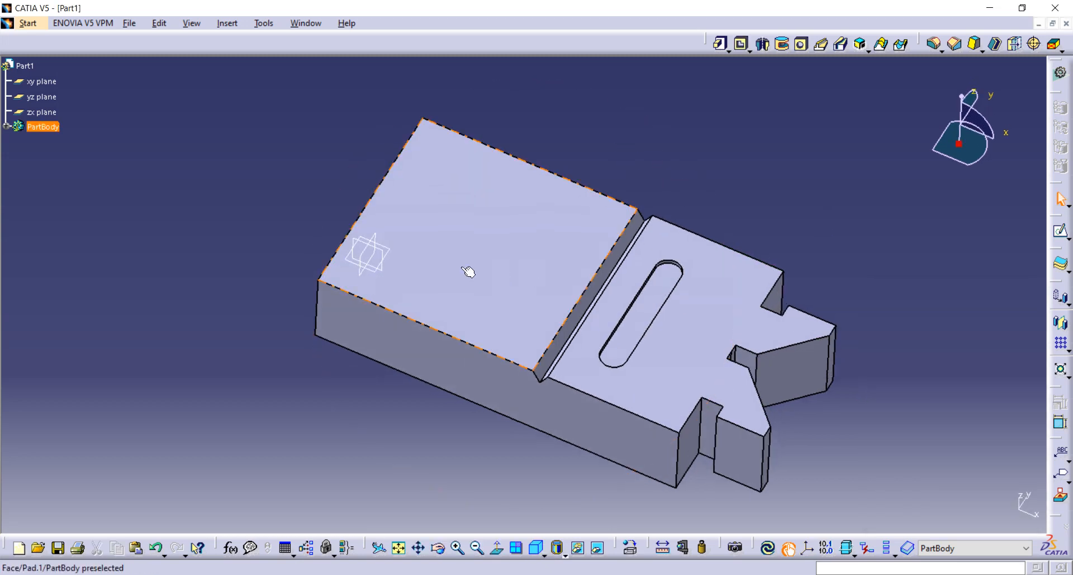
{"action": "middle_click_drag", "start_coordinate": [425, 267], "coordinate": [680, 319]}
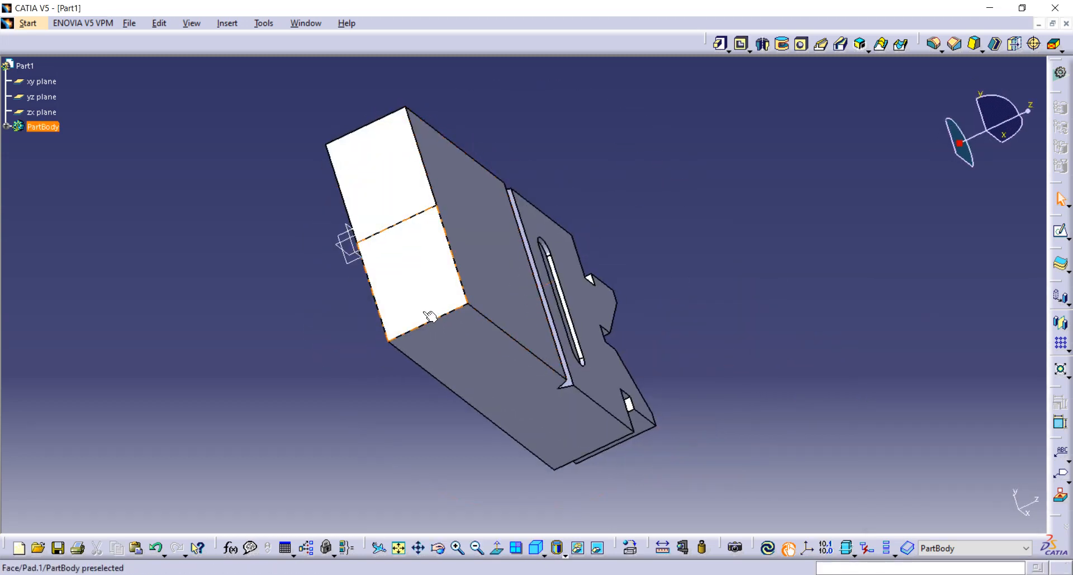
{"action": "left_click", "coordinate": [412, 285]}
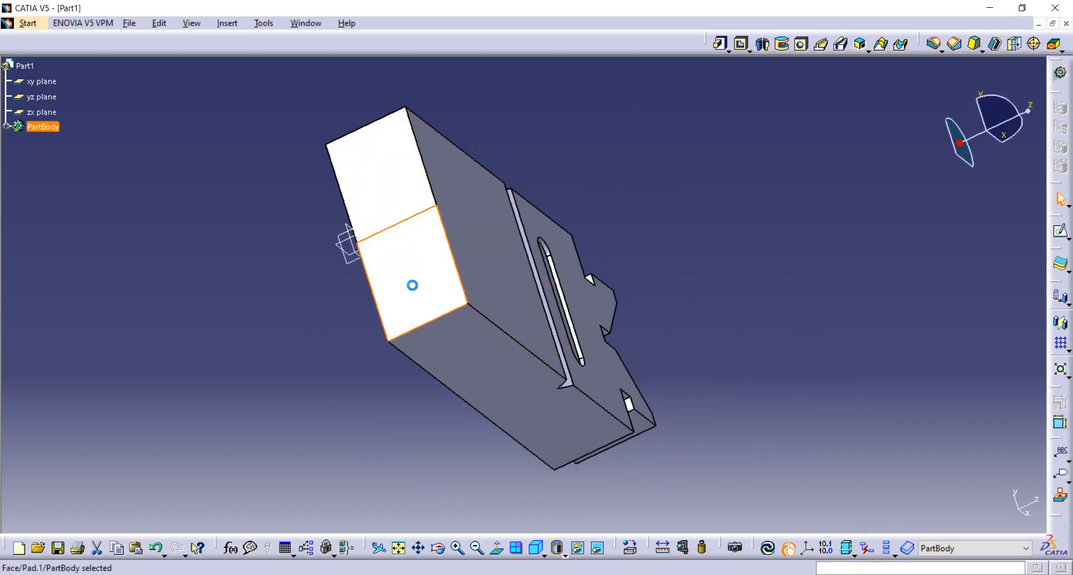
{"action": "left_click", "coordinate": [1061, 230]}
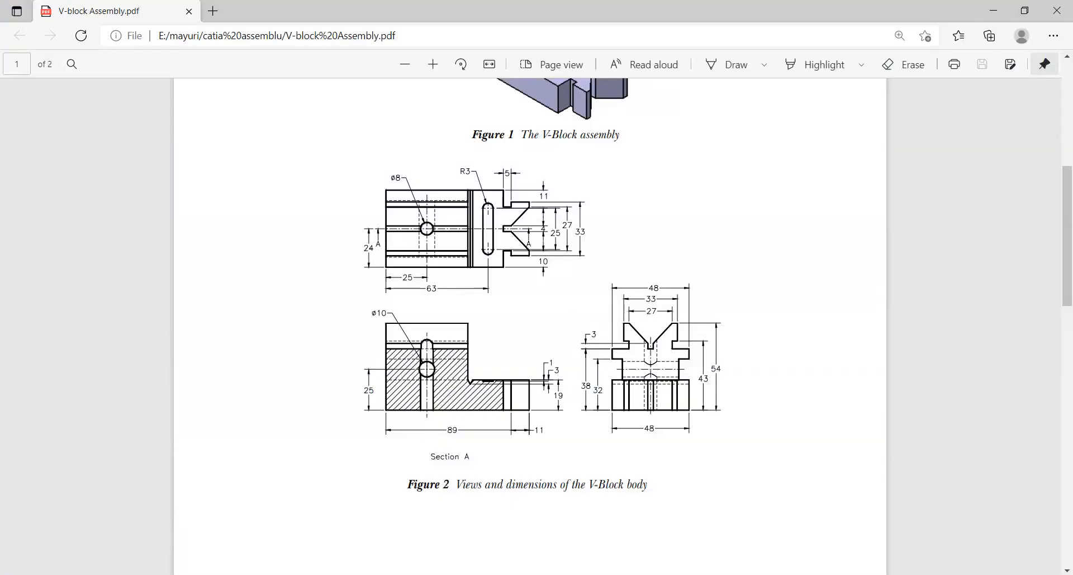
{"action": "left_click", "coordinate": [476, 573]}
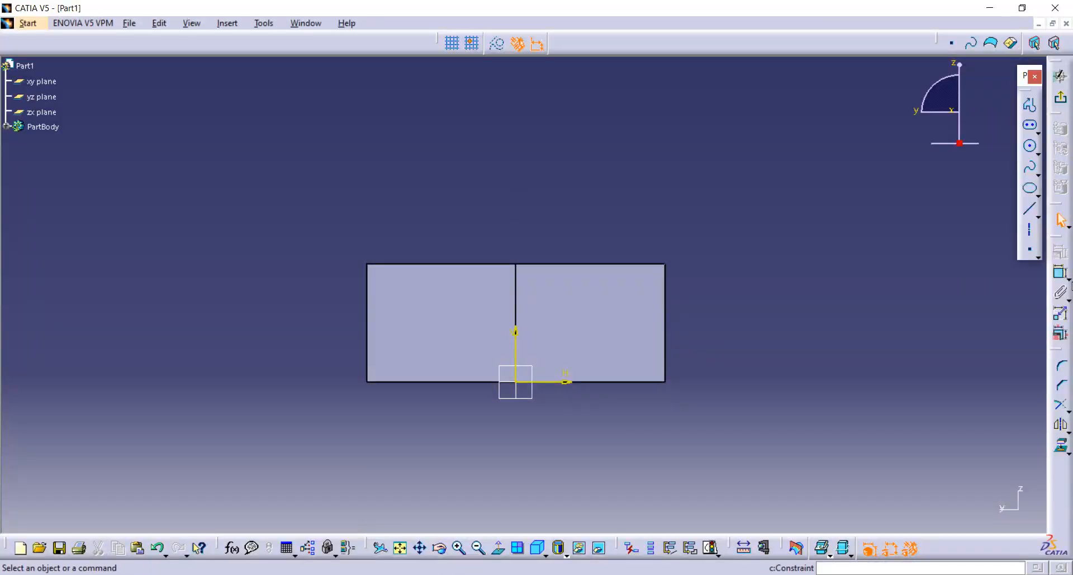
{"action": "left_click", "coordinate": [1062, 448]}
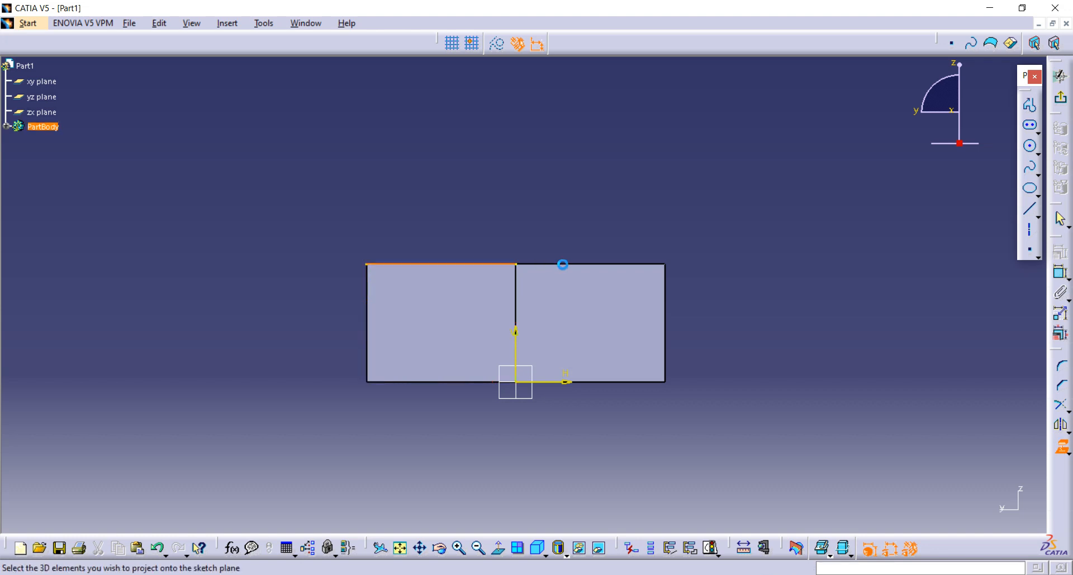
{"action": "left_click", "coordinate": [581, 264]}
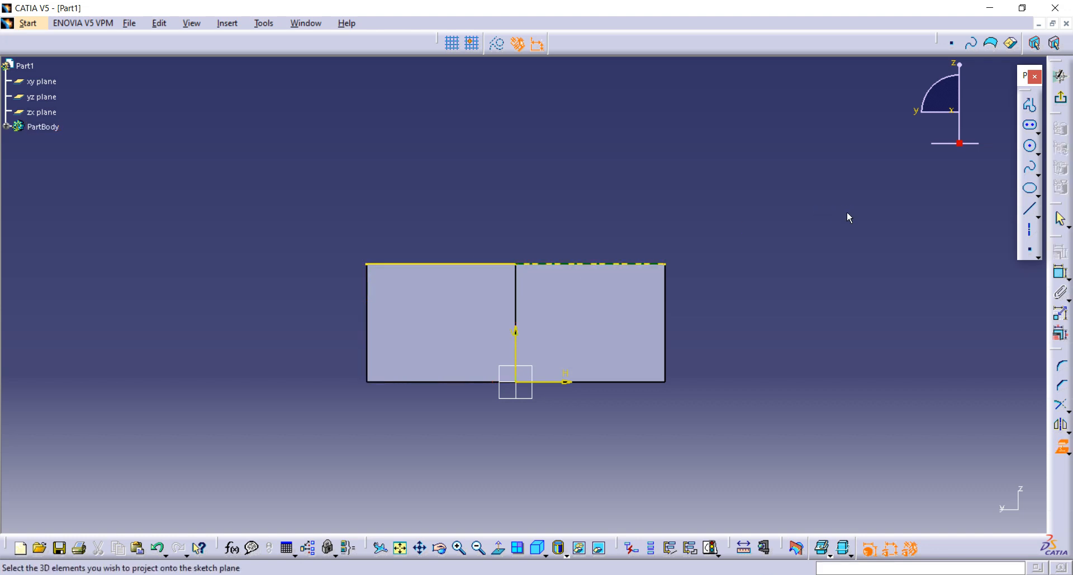
Start a profile on the block's upper edge, rising about 12.1 cm, stepping outward about 7.4 cm, up 6.7 cm and inward 11.7 cm.
{"action": "left_click", "coordinate": [1028, 107]}
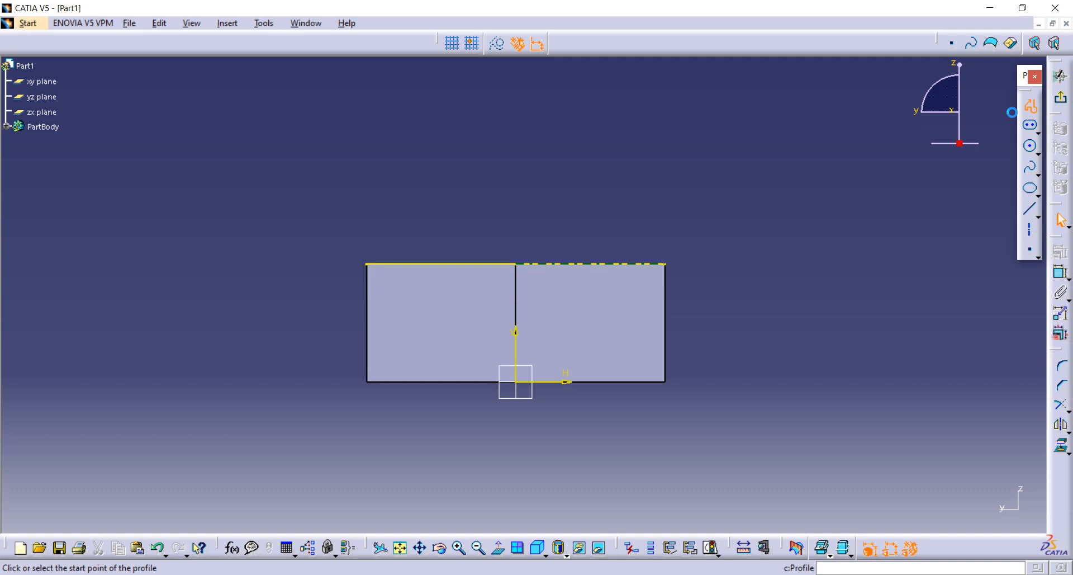
{"action": "left_click", "coordinate": [419, 259]}
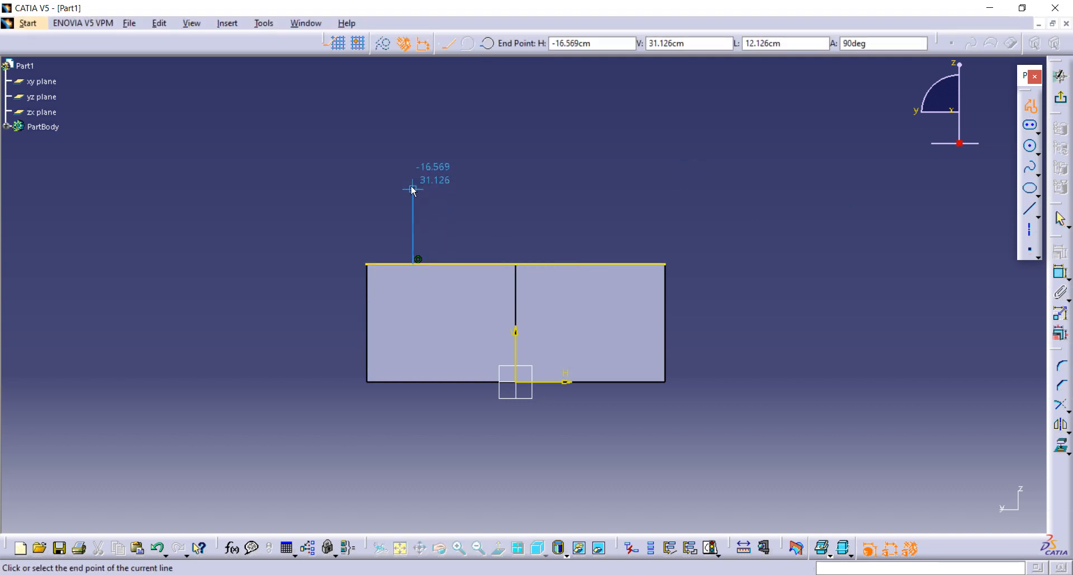
{"action": "left_click", "coordinate": [413, 189]}
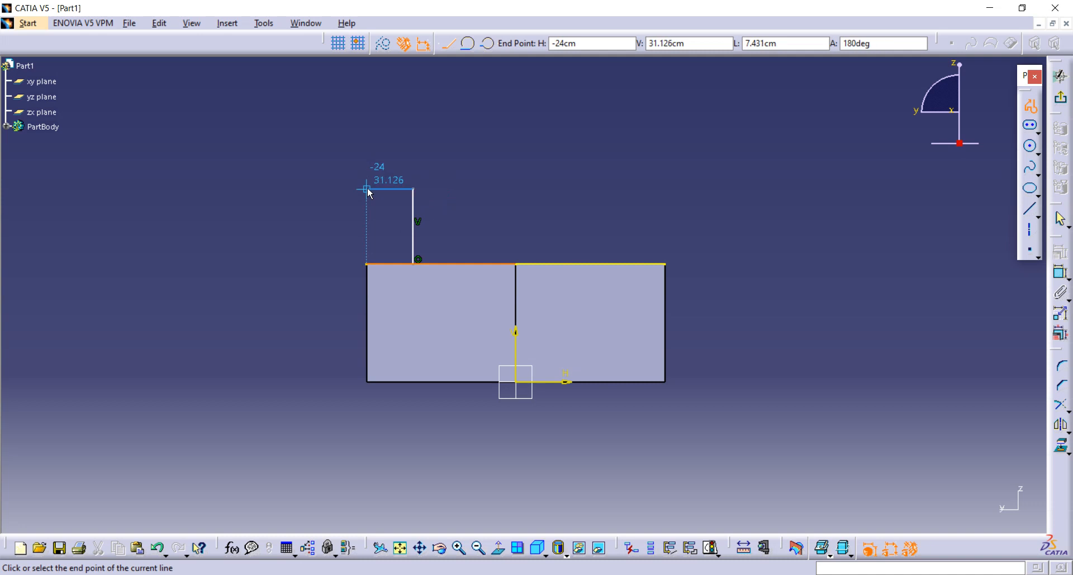
{"action": "left_click", "coordinate": [367, 189]}
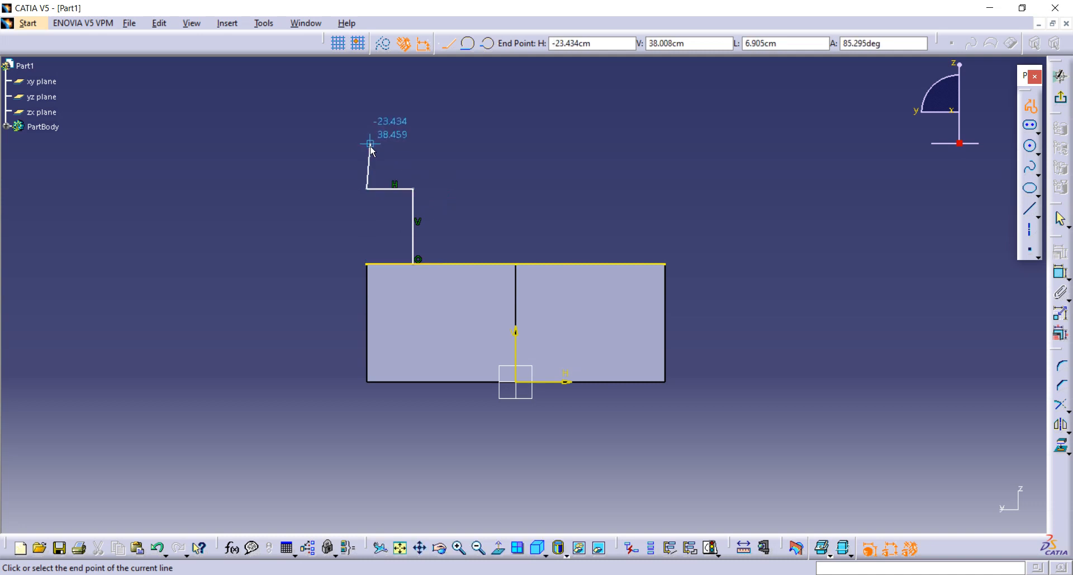
{"action": "left_click", "coordinate": [368, 142]}
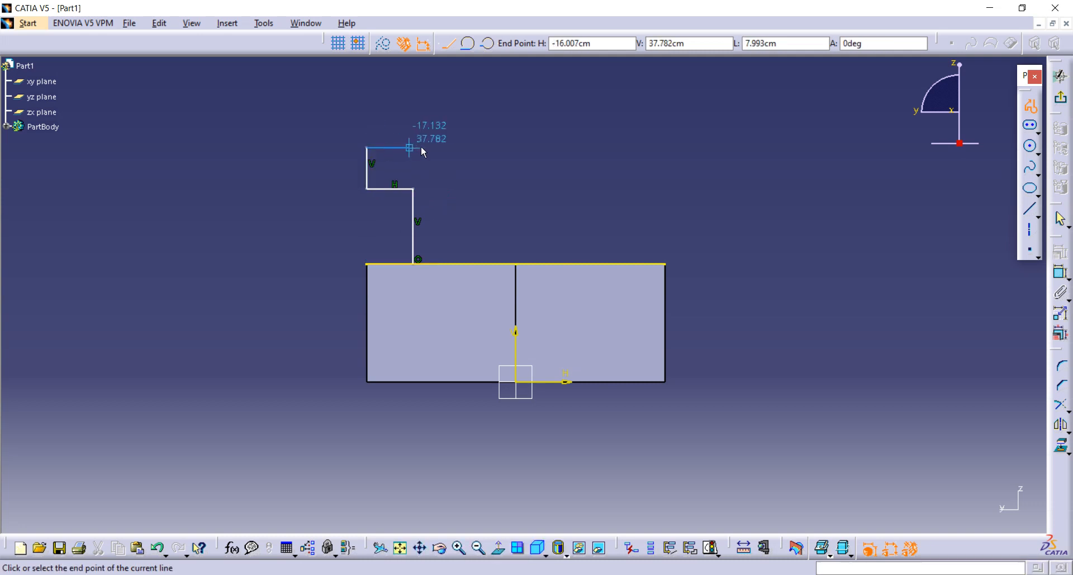
{"action": "left_click", "coordinate": [440, 148]}
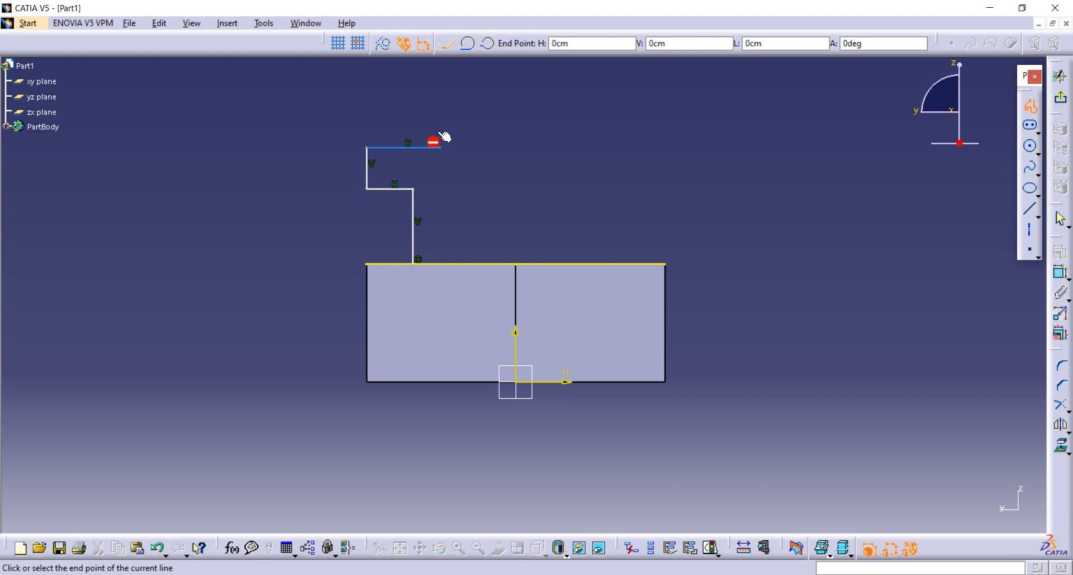
Continue the profile with a narrow upper step, a slanted V flank and a short vertical drop, ending horizontally on the vertical axis.
{"action": "middle_click_drag", "start_coordinate": [448, 95], "coordinate": [437, 161]}
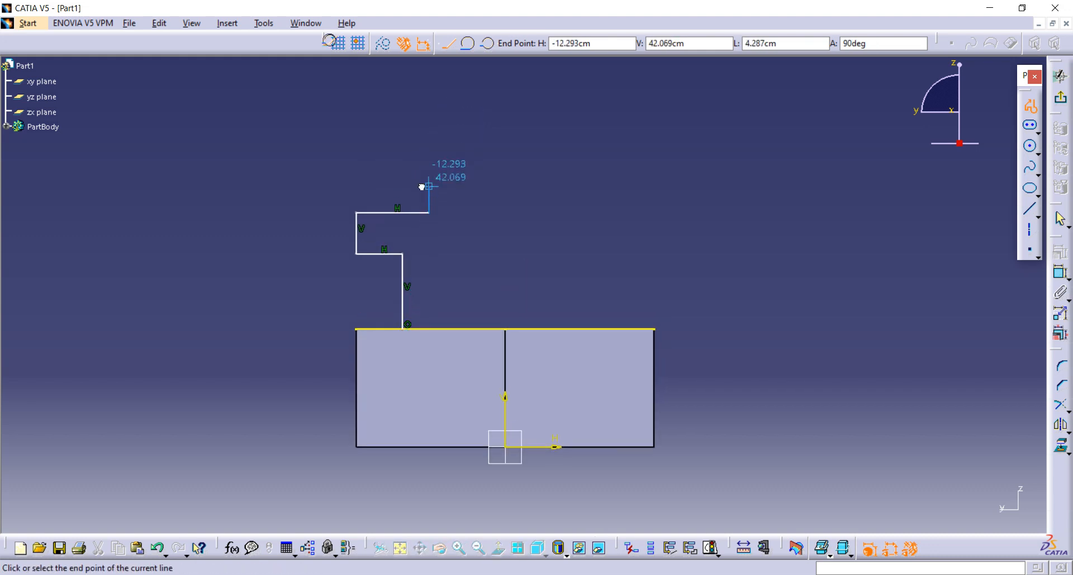
{"action": "left_click", "coordinate": [429, 185]}
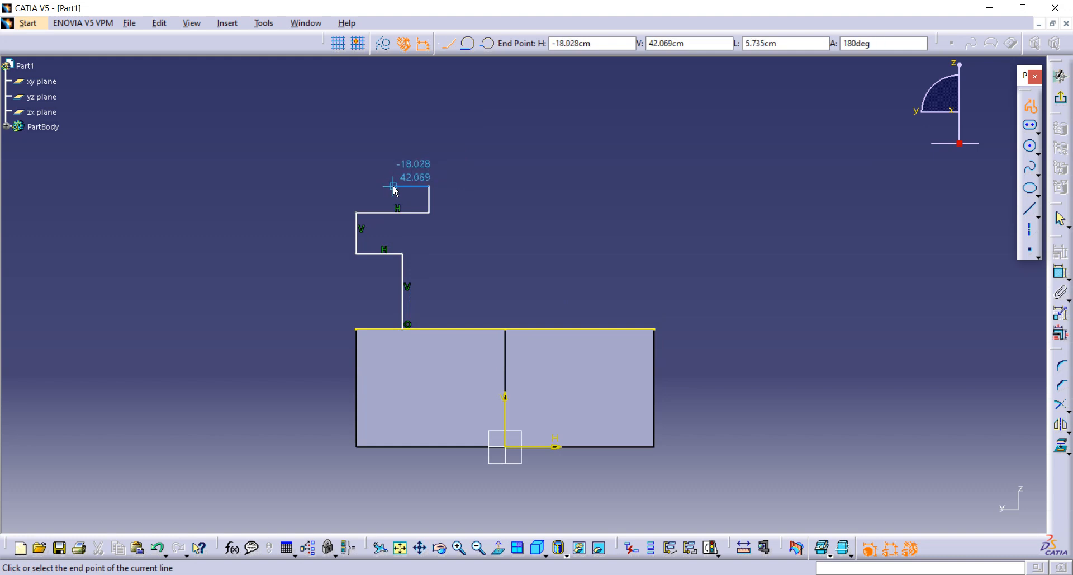
{"action": "left_click", "coordinate": [411, 186]}
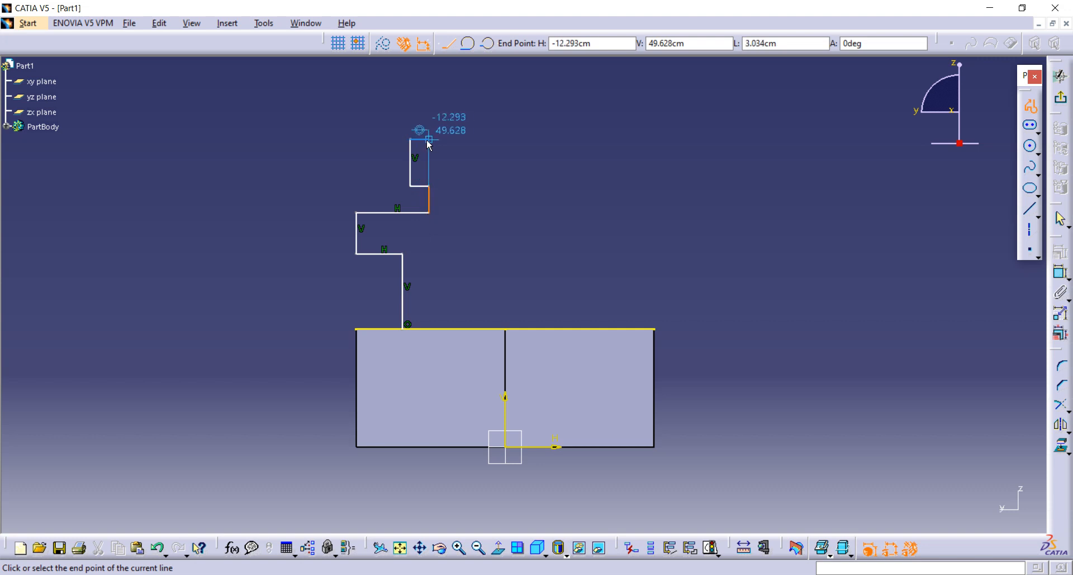
{"action": "left_click", "coordinate": [428, 141]}
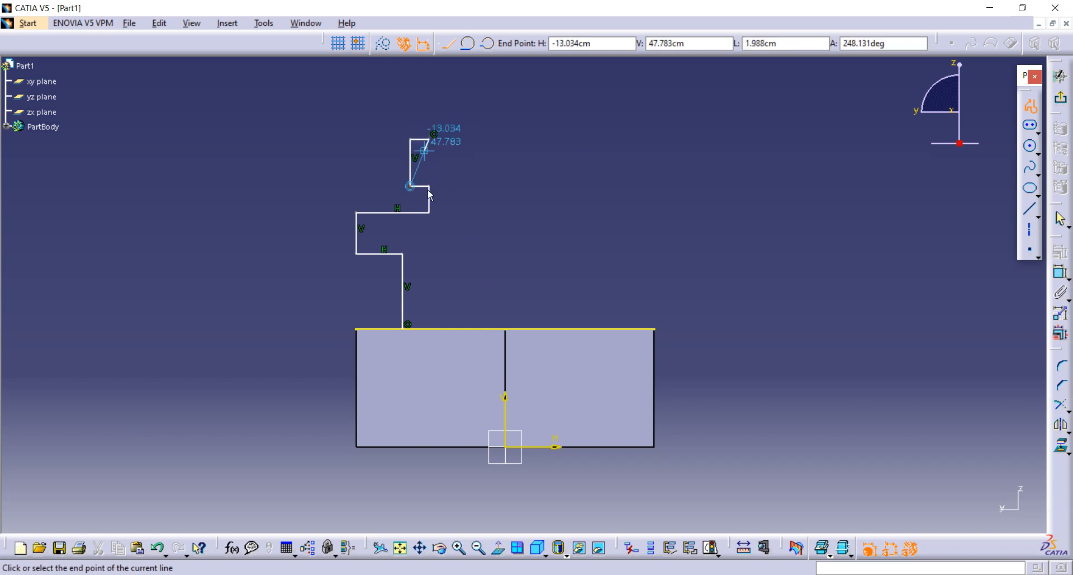
{"action": "left_click", "coordinate": [469, 197]}
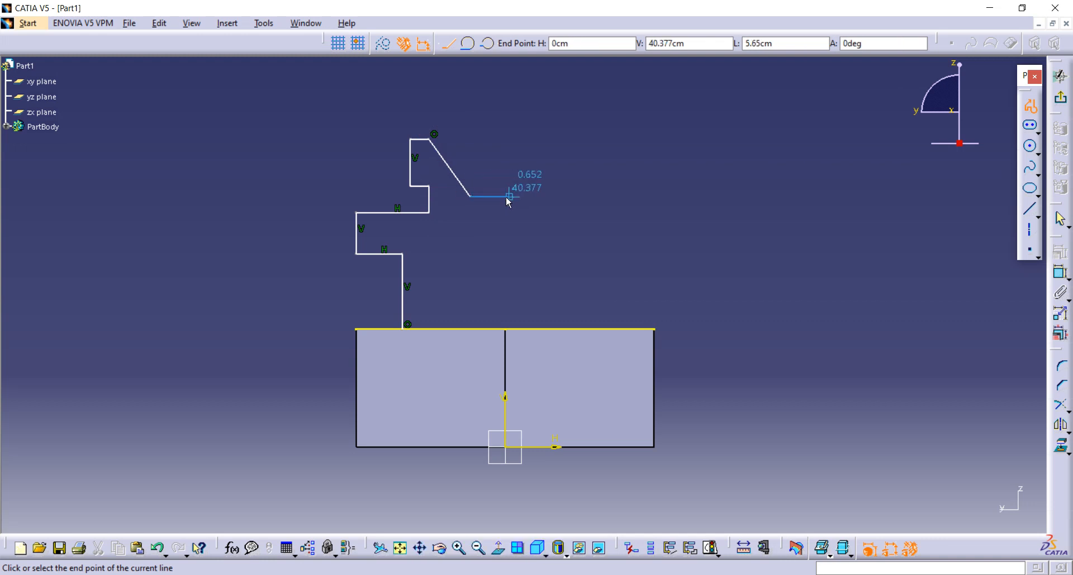
{"action": "left_click", "coordinate": [484, 218]}
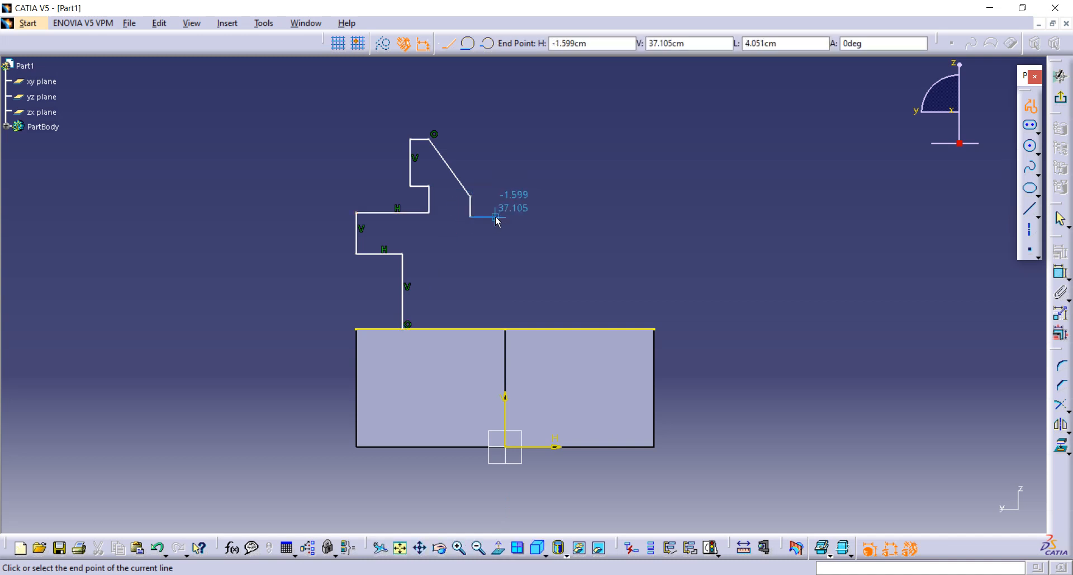
{"action": "left_click", "coordinate": [506, 218]}
{"action": "key", "text": "Escape"}
{"action": "key", "text": "Escape"}
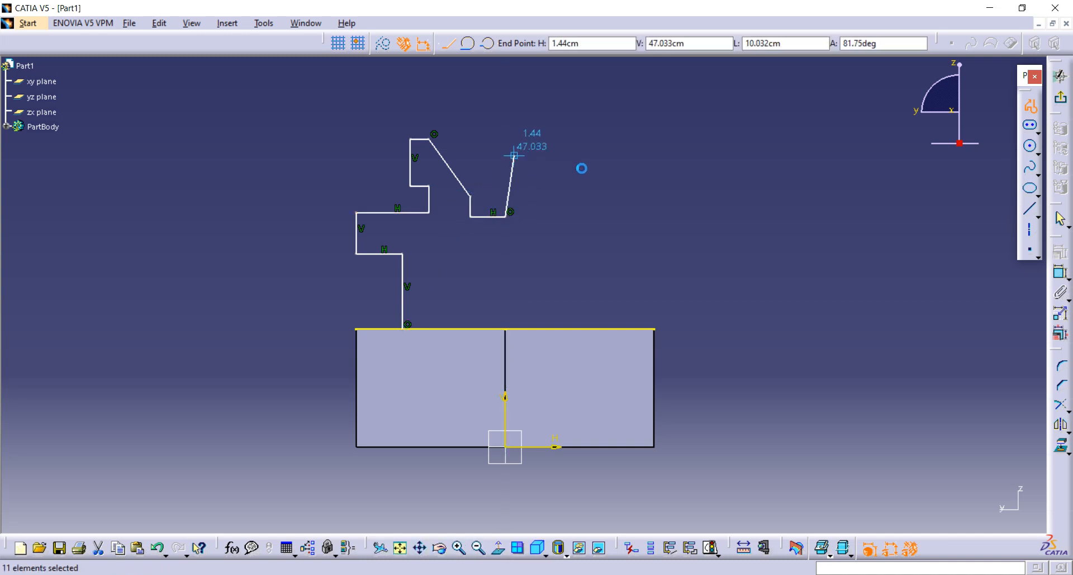
Dimension the height from the block's bottom edge to the underside of the profile's protruding flange and set it to 32 cm.
{"action": "left_click", "coordinate": [1058, 272]}
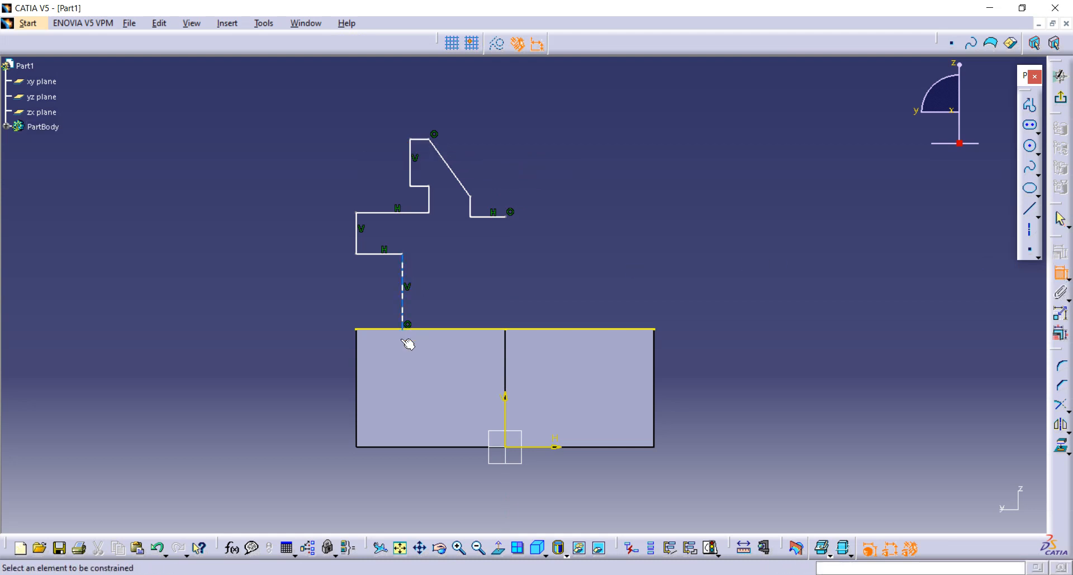
{"action": "left_click", "coordinate": [386, 447]}
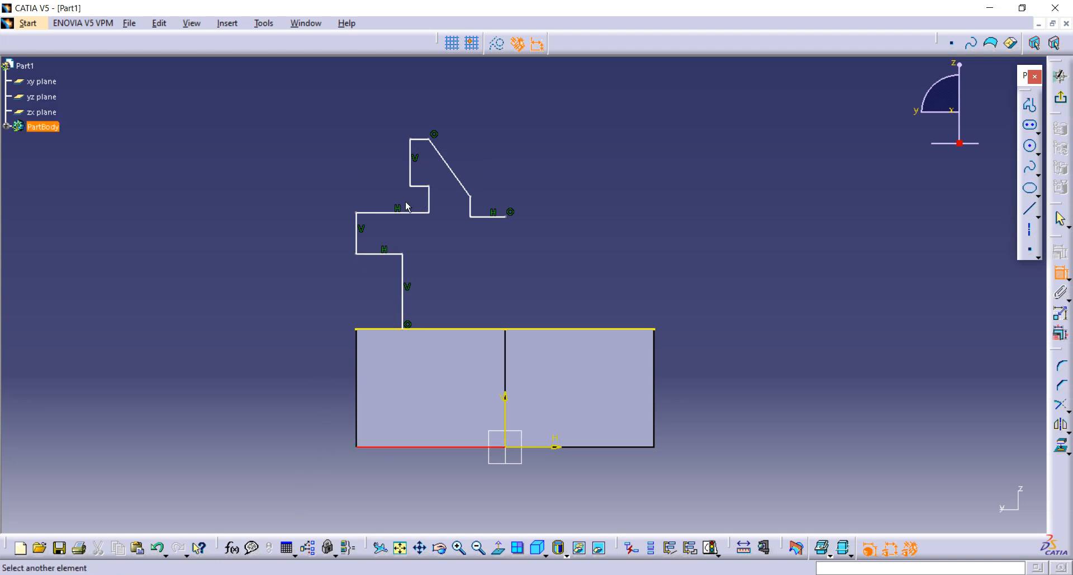
{"action": "left_click", "coordinate": [376, 253]}
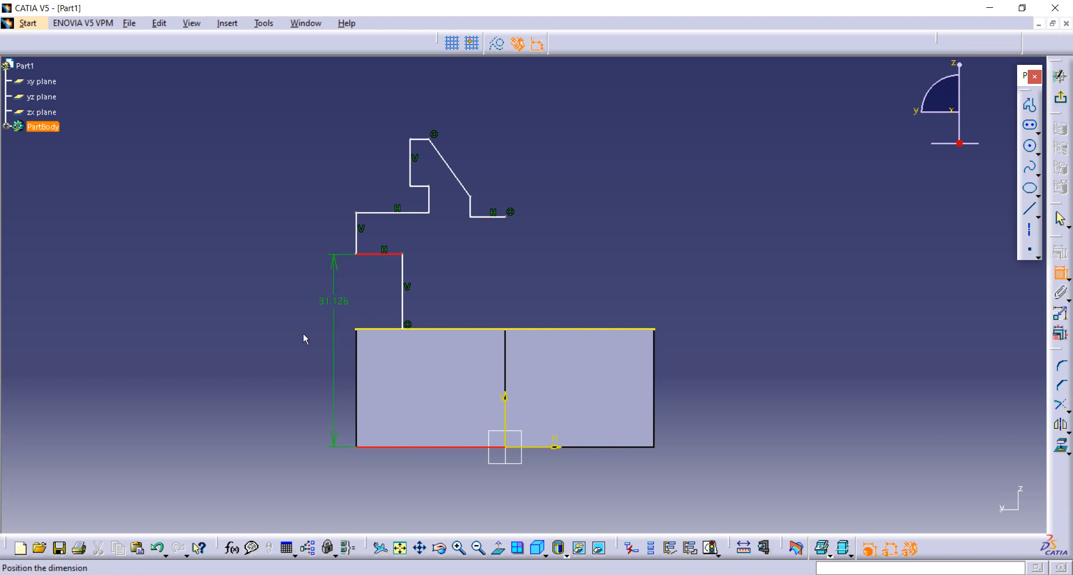
{"action": "left_click", "coordinate": [302, 335]}
{"action": "double_click", "coordinate": [308, 344]}
{"action": "type", "text": "32cm"}
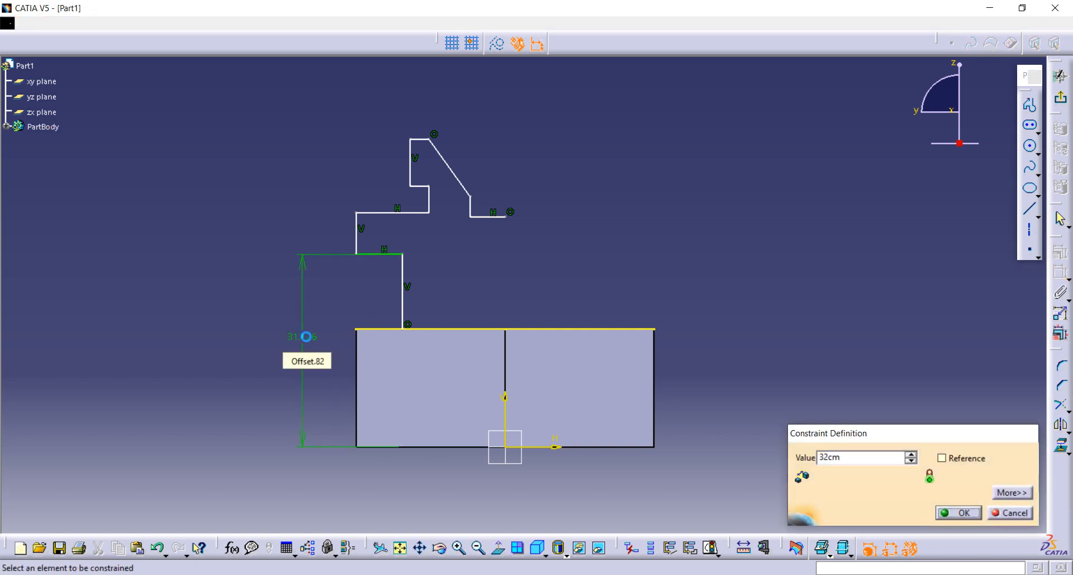
{"action": "key", "text": "Return"}
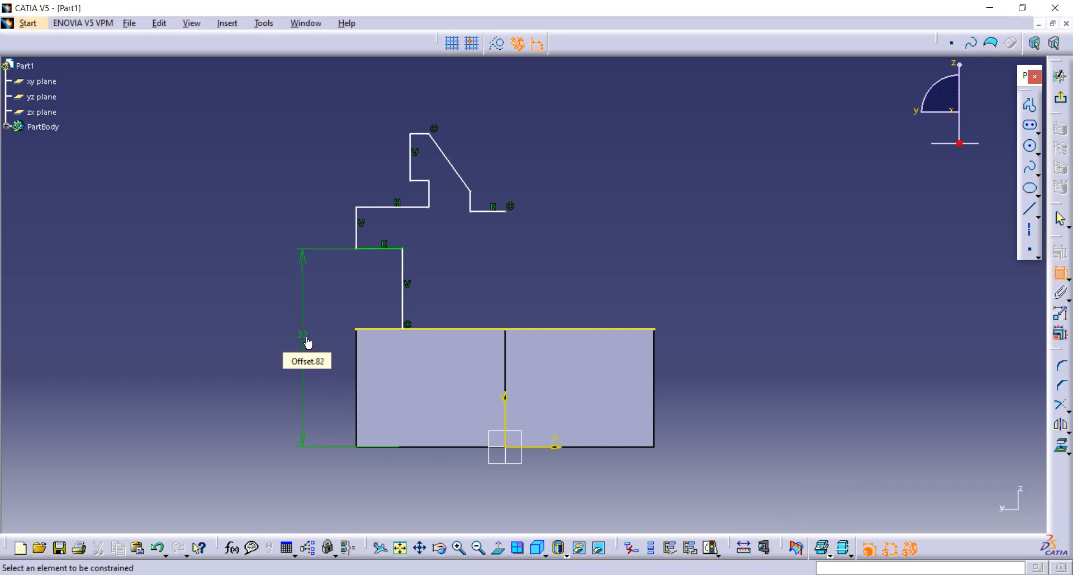
Dimension the height from the block's bottom edge to the flange's upper line and set it to 38 cm.
{"action": "left_click", "coordinate": [413, 207]}
{"action": "left_click", "coordinate": [414, 446]}
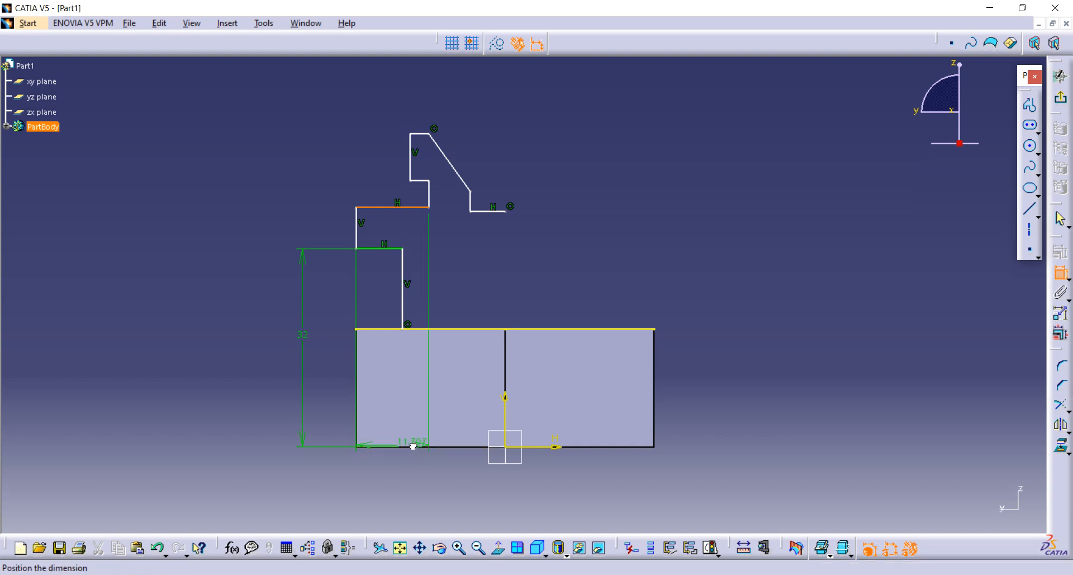
{"action": "double_click", "coordinate": [250, 362]}
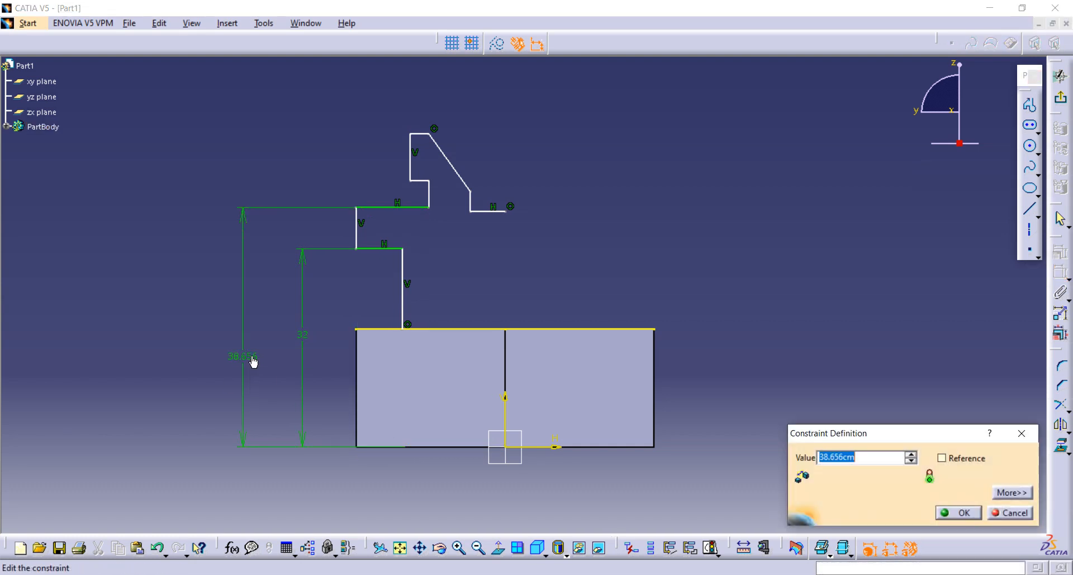
{"action": "type", "text": "38"}
{"action": "key", "text": "Return"}
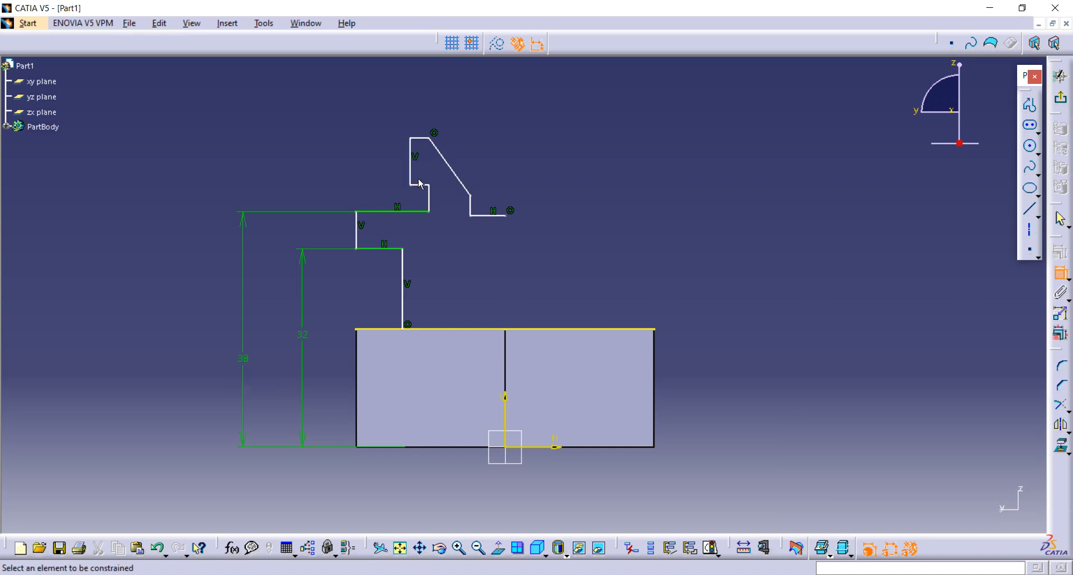
Dimension the height from the block's bottom edge to the profile's topmost line and set it to 54 cm.
{"action": "left_click", "coordinate": [423, 140]}
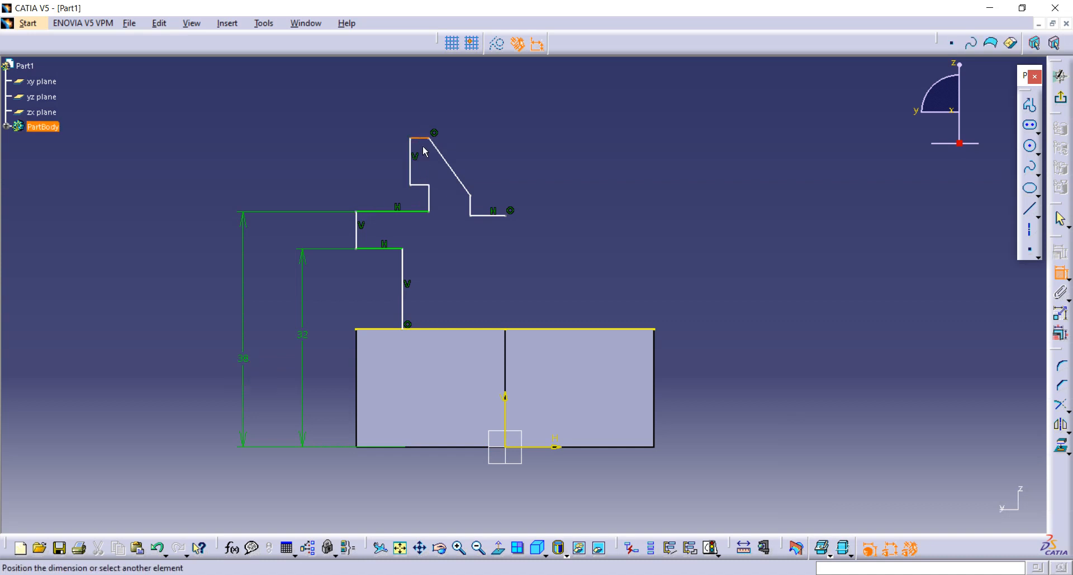
{"action": "left_click", "coordinate": [427, 447]}
{"action": "left_click", "coordinate": [159, 371]}
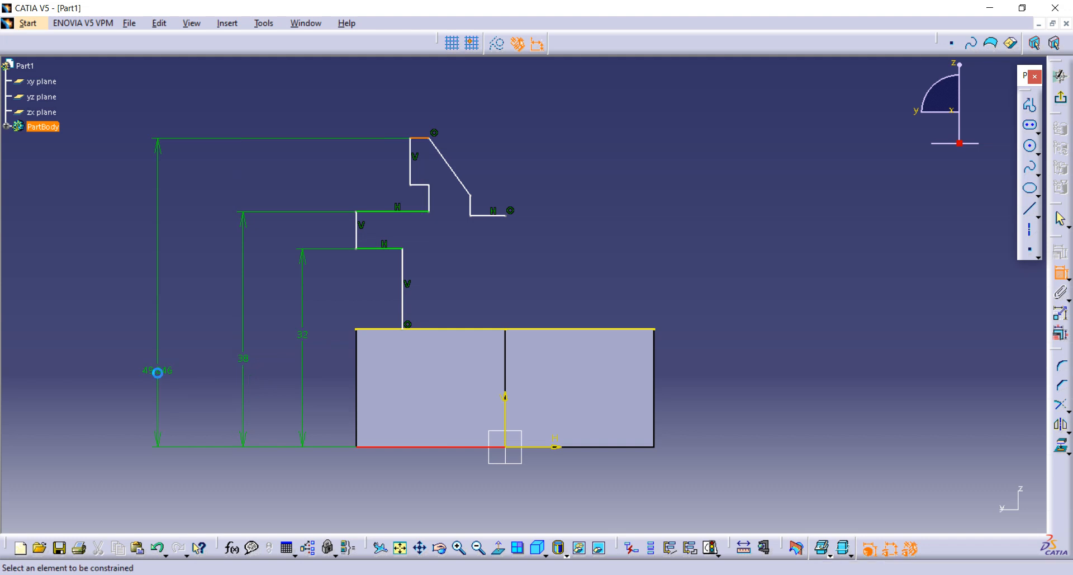
{"action": "double_click", "coordinate": [164, 371]}
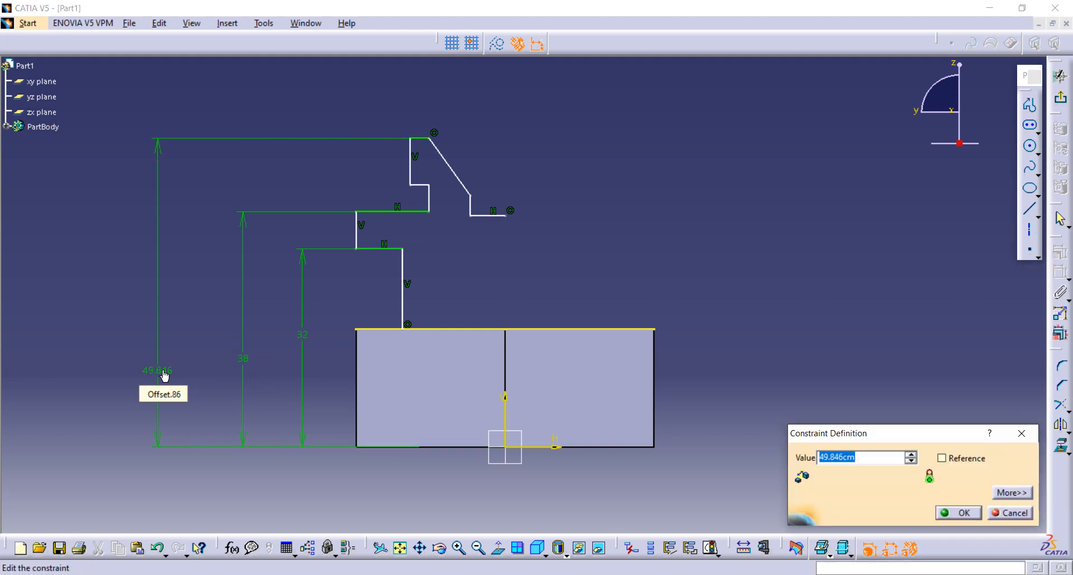
{"action": "type", "text": "54"}
{"action": "key", "text": "Return"}
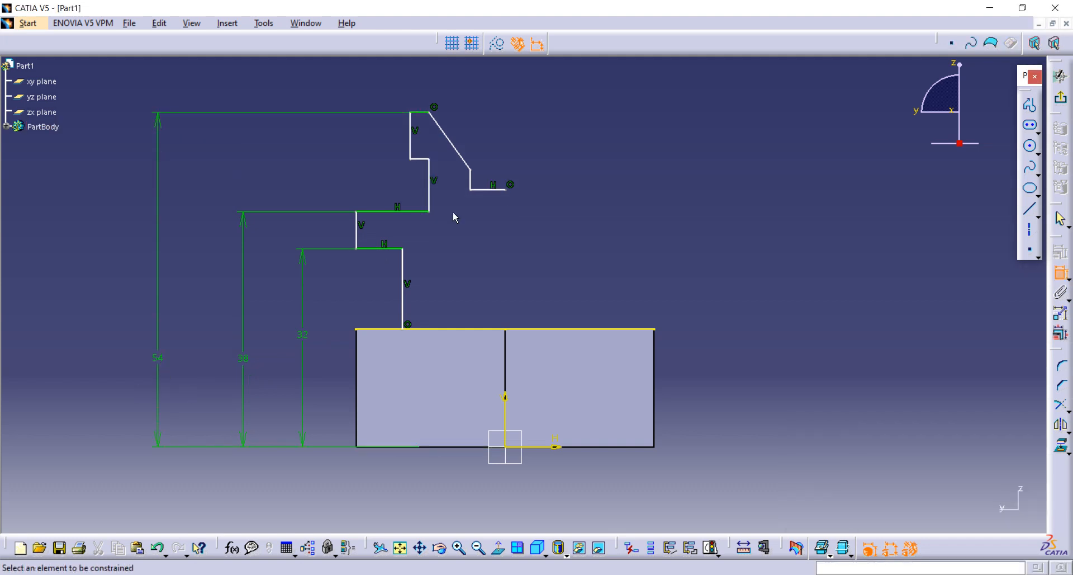
Dimension the distance from the short vertical line below the V flank to the vertical axis and set it to 2 cm.
{"action": "left_click", "coordinate": [471, 181]}
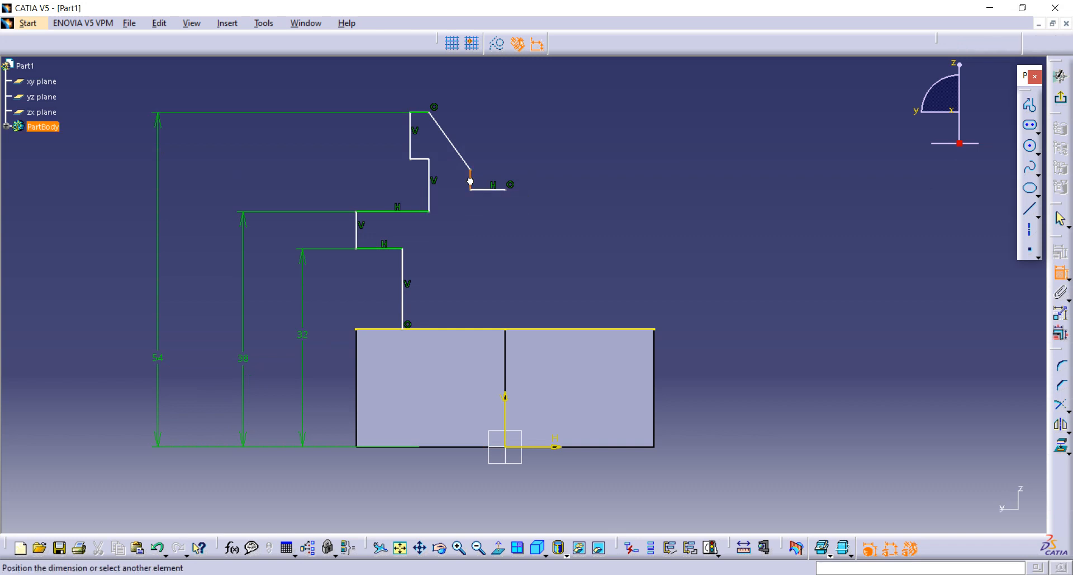
{"action": "left_click", "coordinate": [506, 421]}
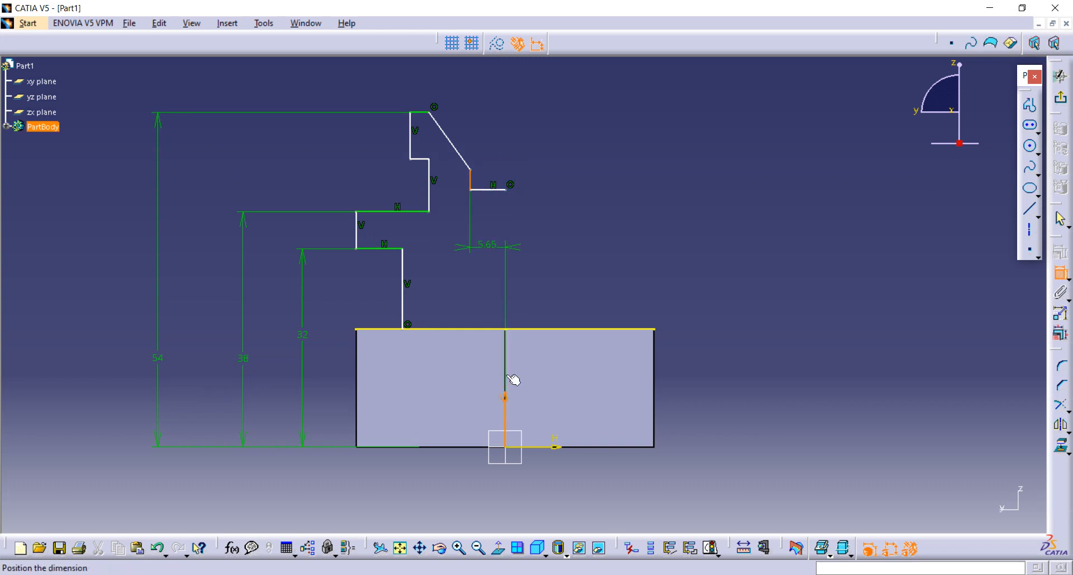
{"action": "left_click", "coordinate": [491, 85]}
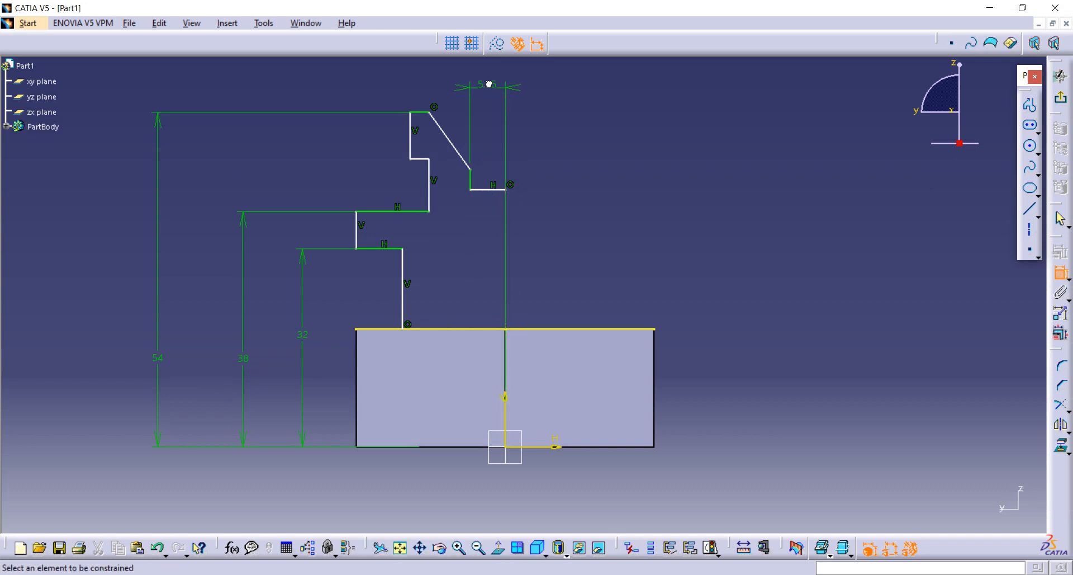
{"action": "double_click", "coordinate": [489, 84]}
{"action": "type", "text": "2"}
{"action": "key", "text": "Return"}
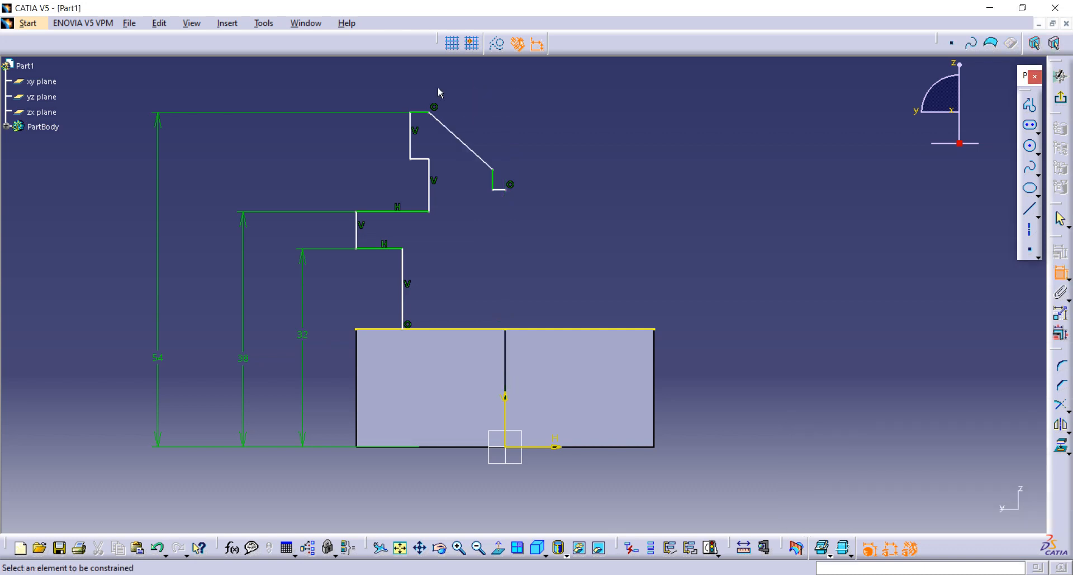
Dimension the distance from the profile's lowest vertical line to the vertical axis and set it to 35/2 cm.
{"action": "left_click", "coordinate": [405, 299]}
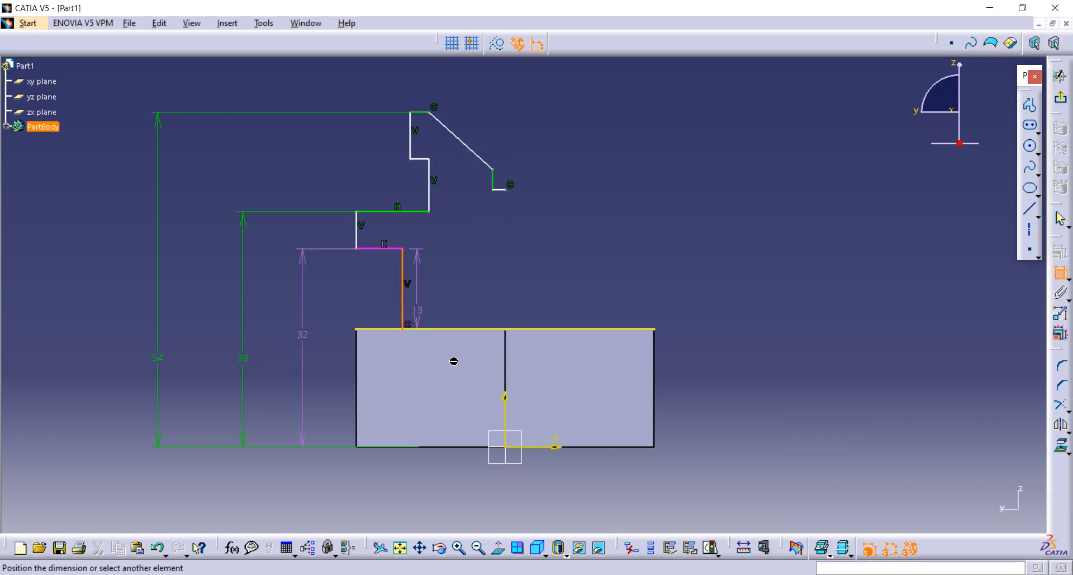
{"action": "left_click", "coordinate": [506, 415]}
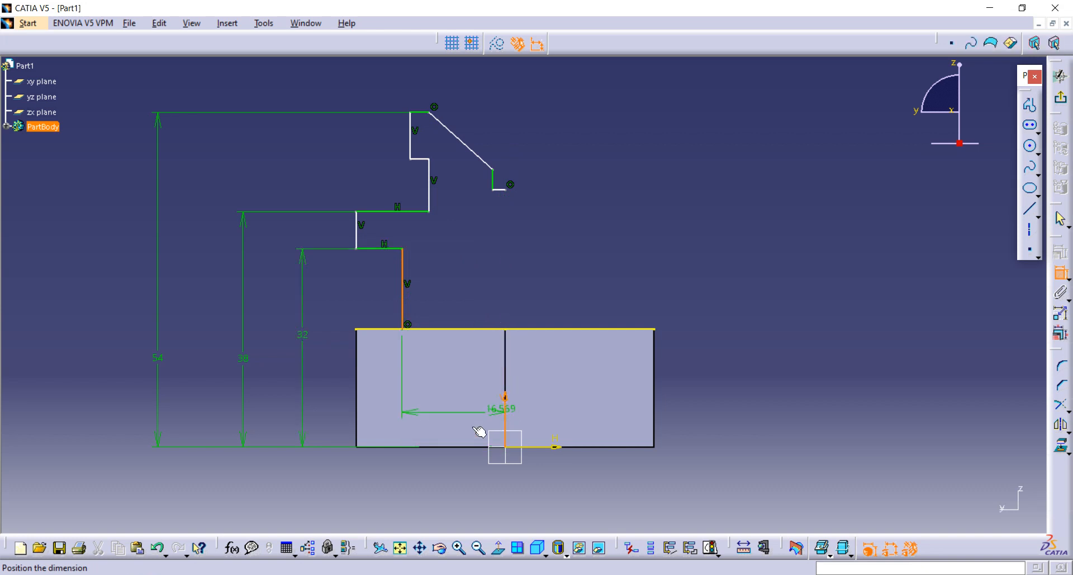
{"action": "left_click", "coordinate": [313, 86]}
{"action": "double_click", "coordinate": [315, 87]}
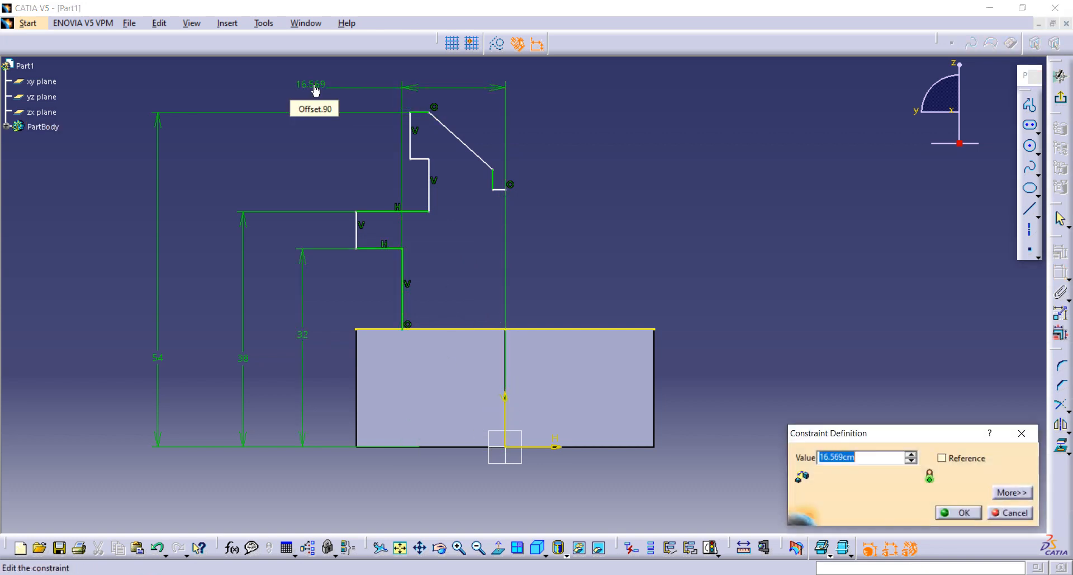
{"action": "type", "text": "35/2"}
{"action": "key", "text": "Return"}
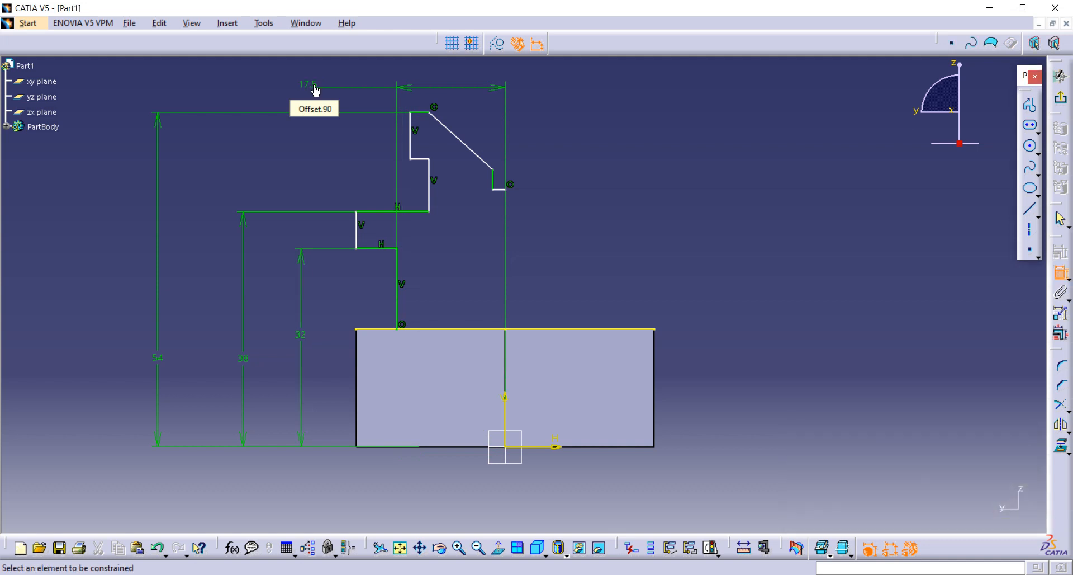
Dimension the distance from the flange's outer vertical line to the vertical axis.
{"action": "left_click", "coordinate": [358, 239]}
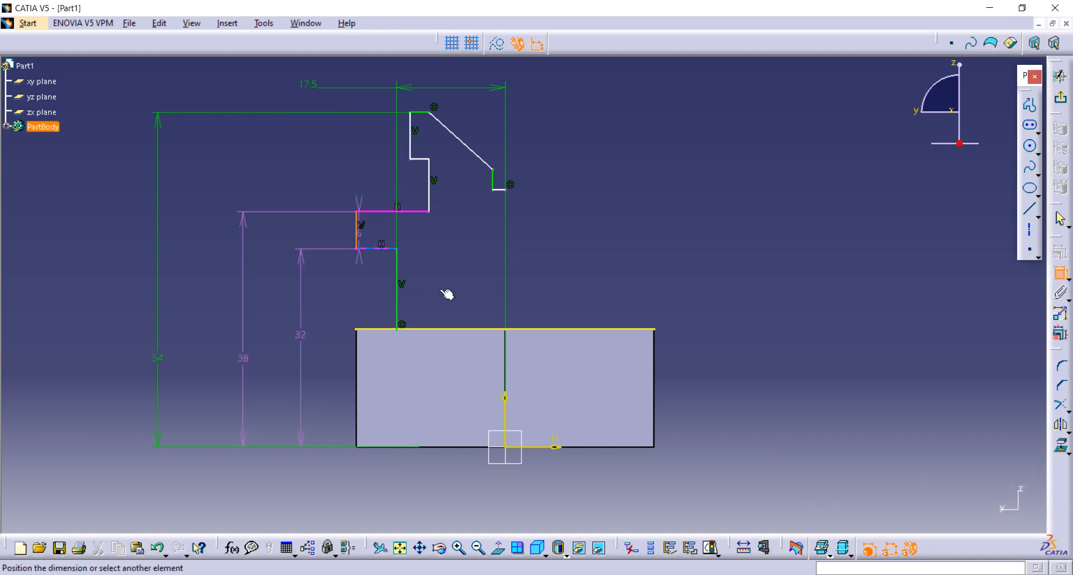
{"action": "left_click", "coordinate": [505, 394]}
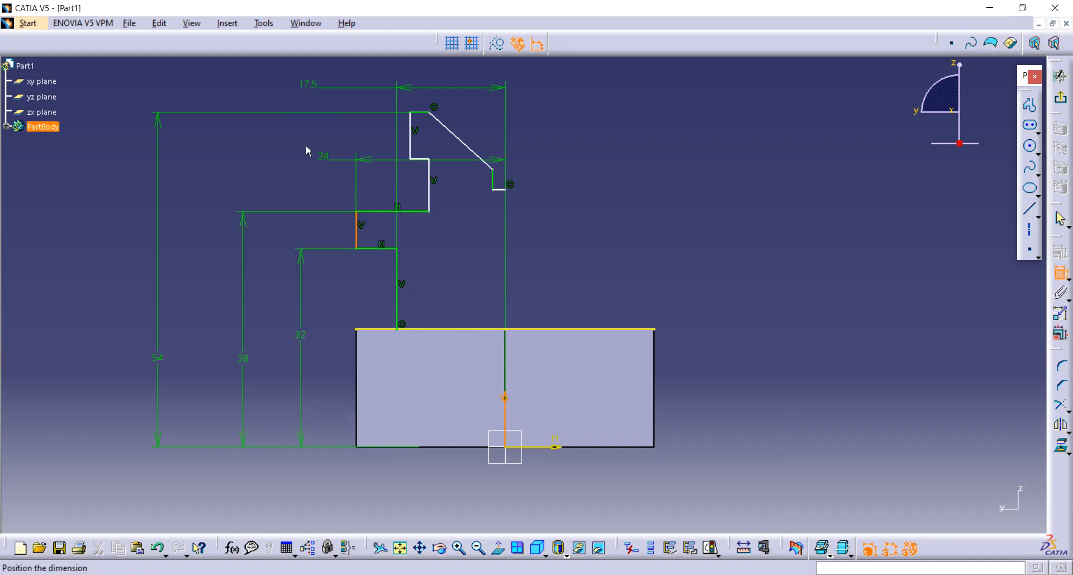
{"action": "left_click", "coordinate": [268, 94]}
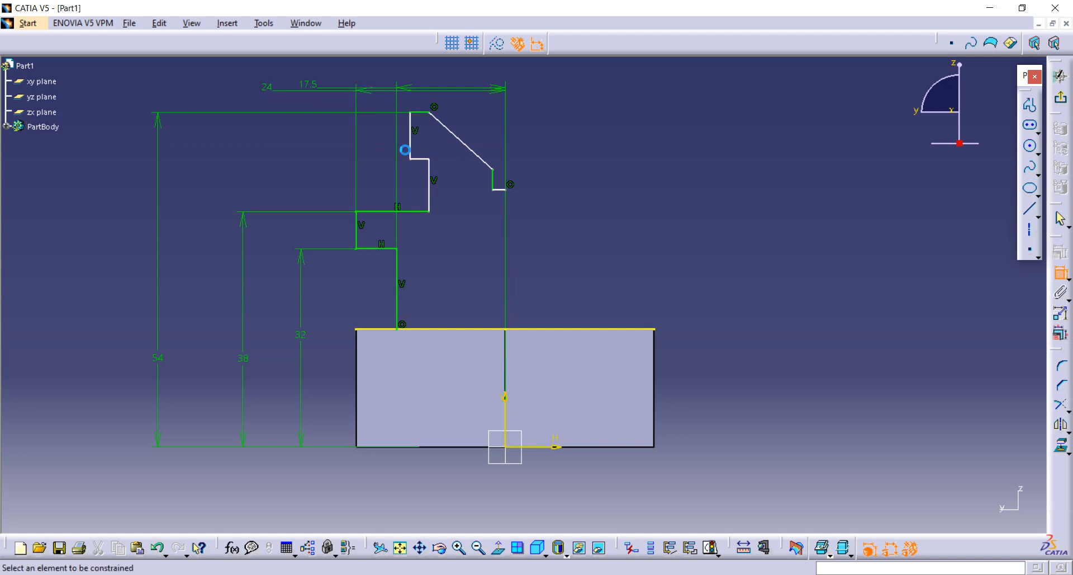
Dimension the distance from the vertical line directly above the flange to the vertical axis and set it to 27/2 cm.
{"action": "left_click", "coordinate": [429, 190]}
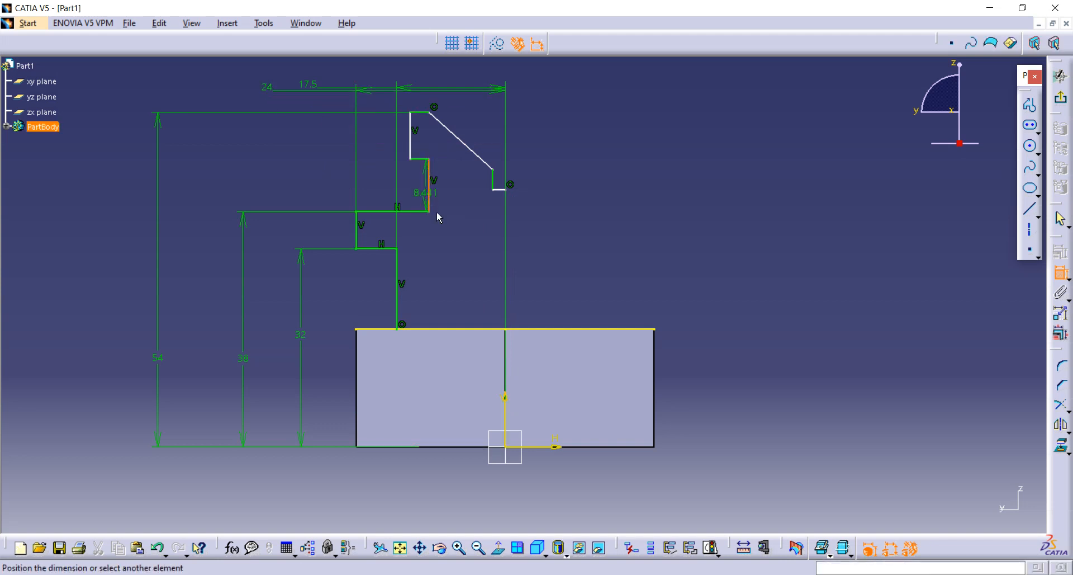
{"action": "left_click", "coordinate": [506, 411]}
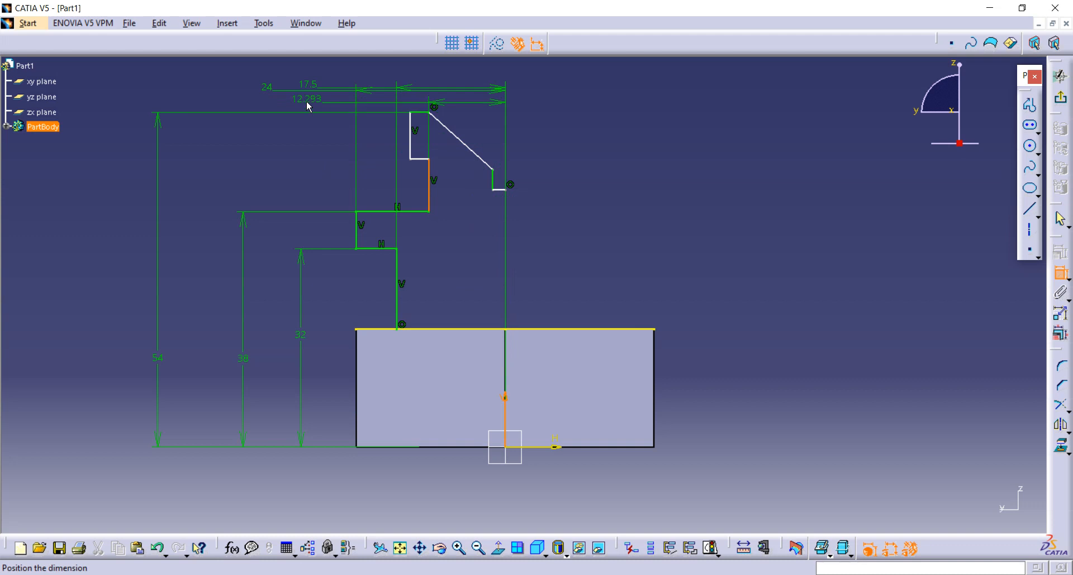
{"action": "double_click", "coordinate": [311, 104]}
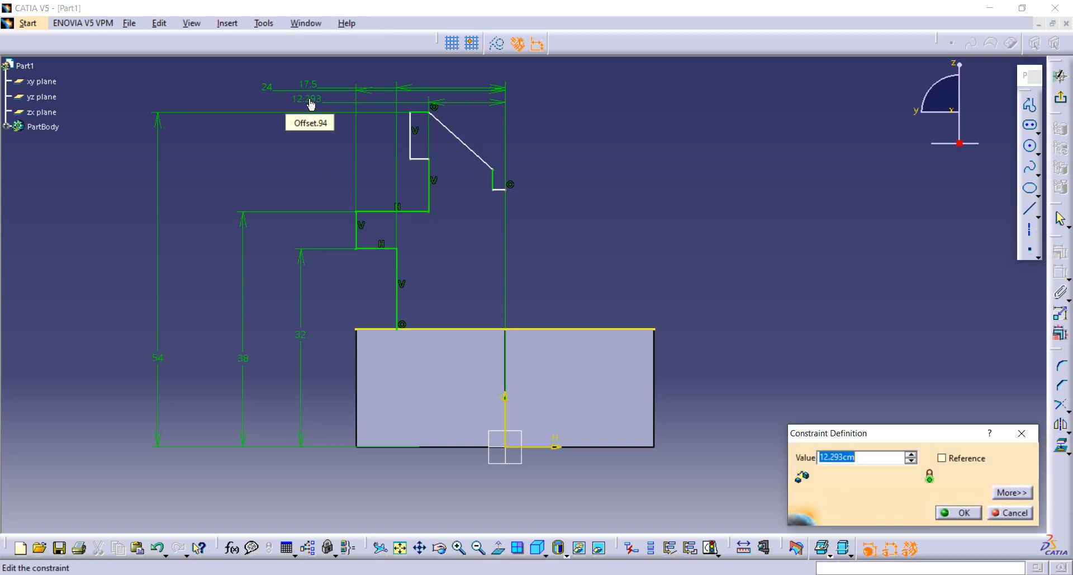
{"action": "type", "text": "27/2"}
{"action": "key", "text": "Return"}
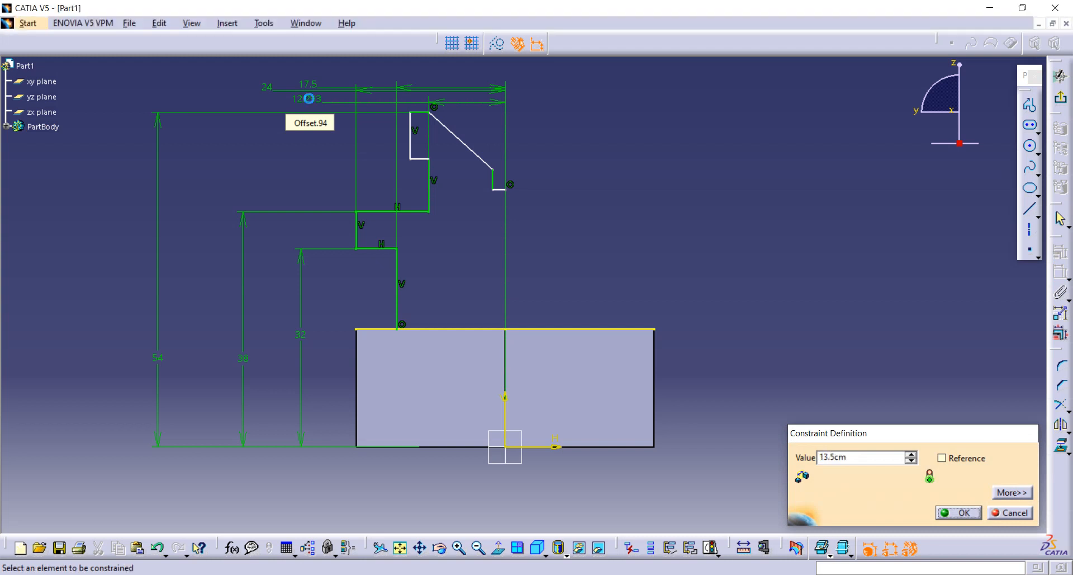
Dimension the distance from the profile's uppermost vertical line to the vertical axis and set it to 33/2 cm.
{"action": "left_click", "coordinate": [411, 147]}
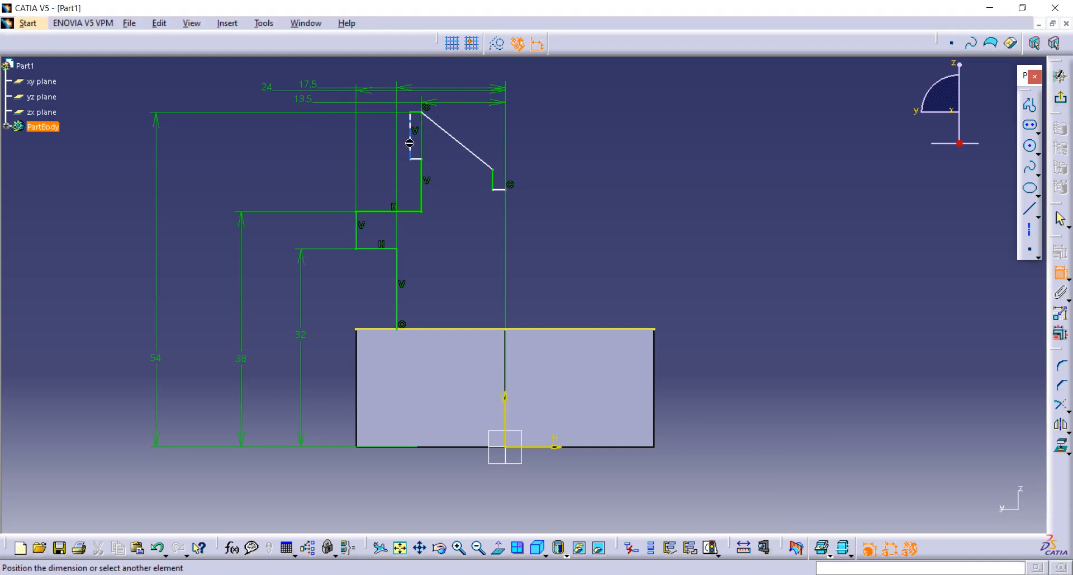
{"action": "left_click", "coordinate": [505, 395]}
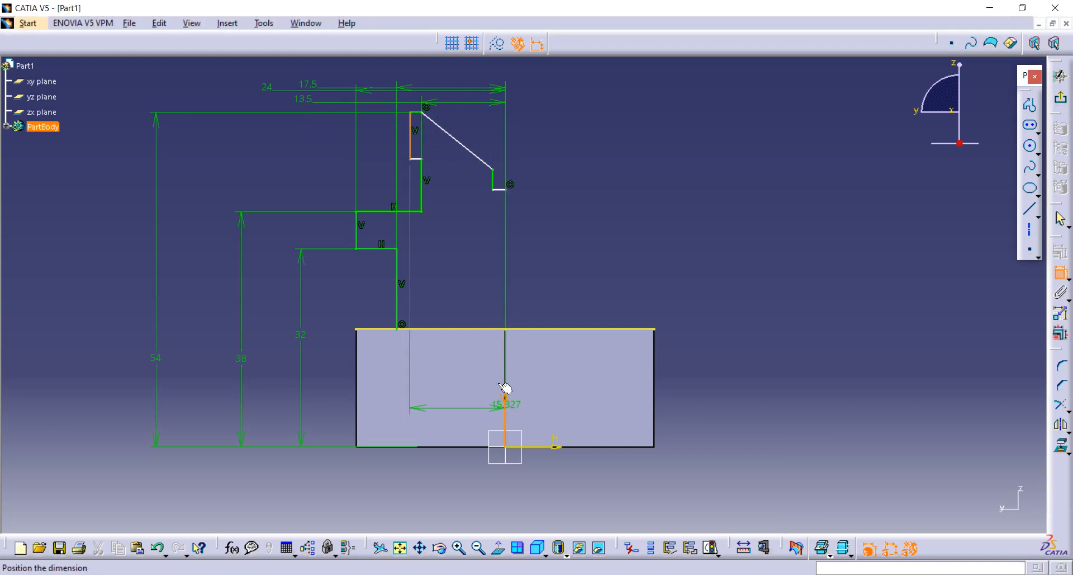
{"action": "left_click", "coordinate": [276, 176]}
{"action": "double_click", "coordinate": [277, 176]}
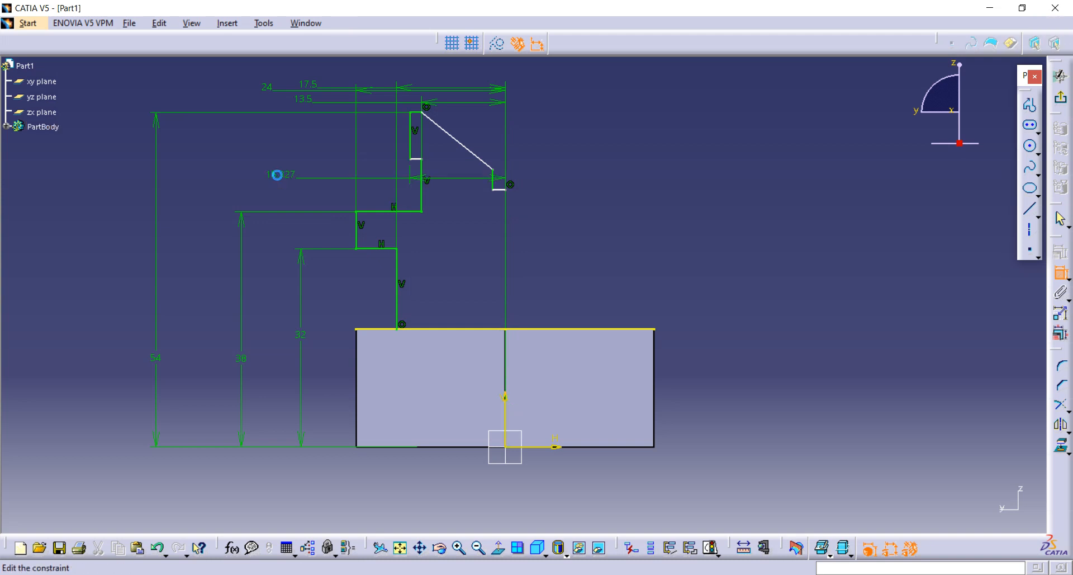
{"action": "type", "text": "33"}
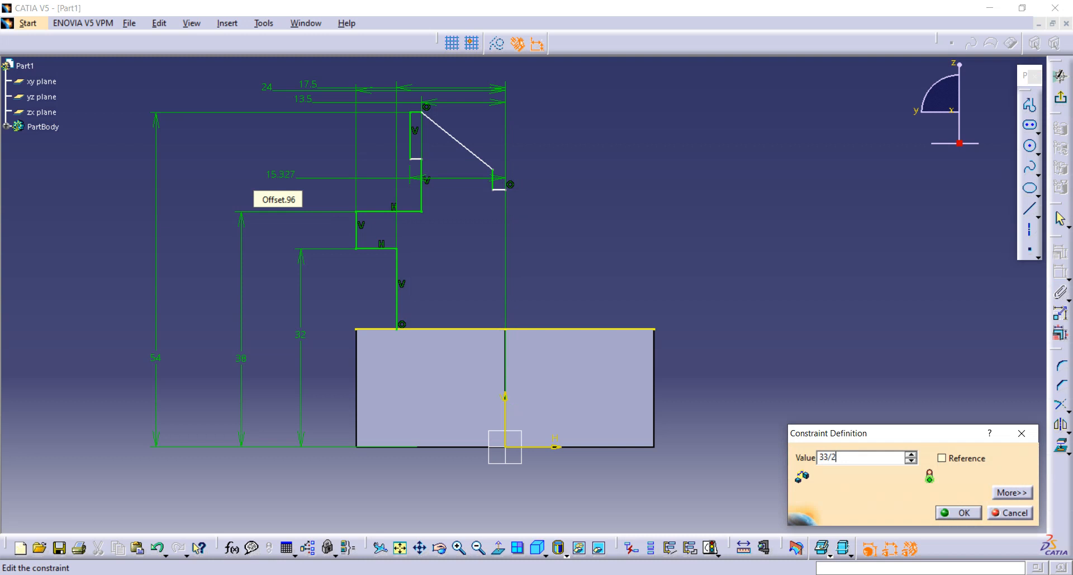
{"action": "type", "text": "/2"}
{"action": "key", "text": "Return"}
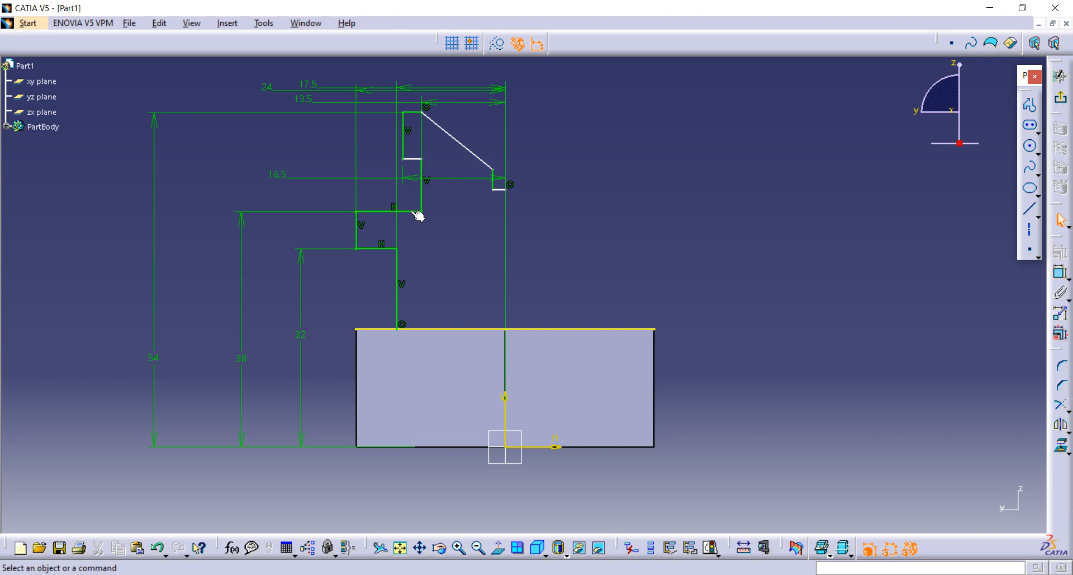
Constrain the short horizontal line at the bottom of the V to be coincident with the flange's upper line.
{"action": "left_click", "coordinate": [414, 211]}
{"action": "left_click", "coordinate": [499, 190], "text": "ctrl"}
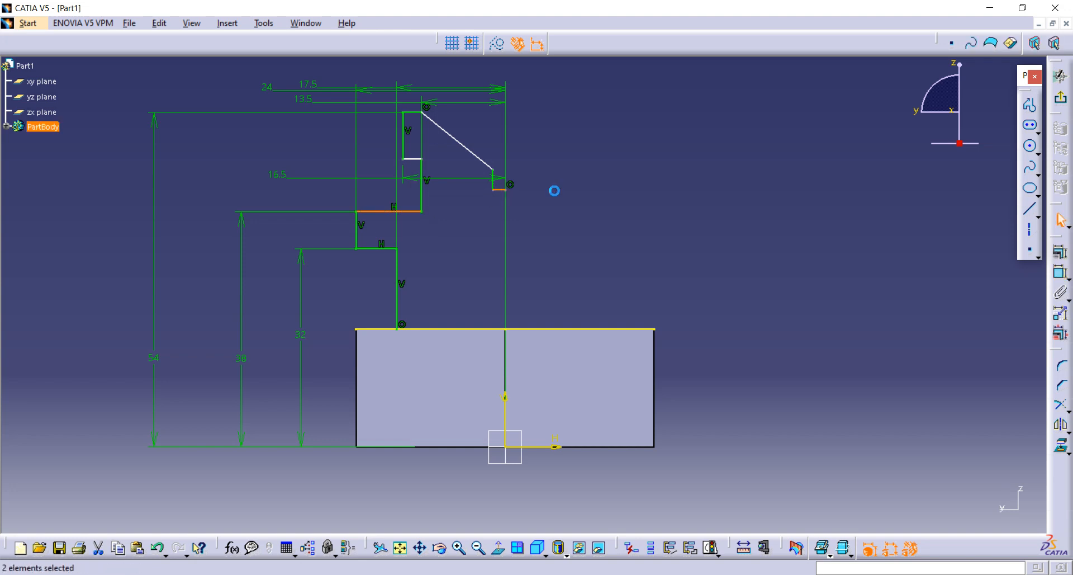
{"action": "left_click", "coordinate": [1060, 257]}
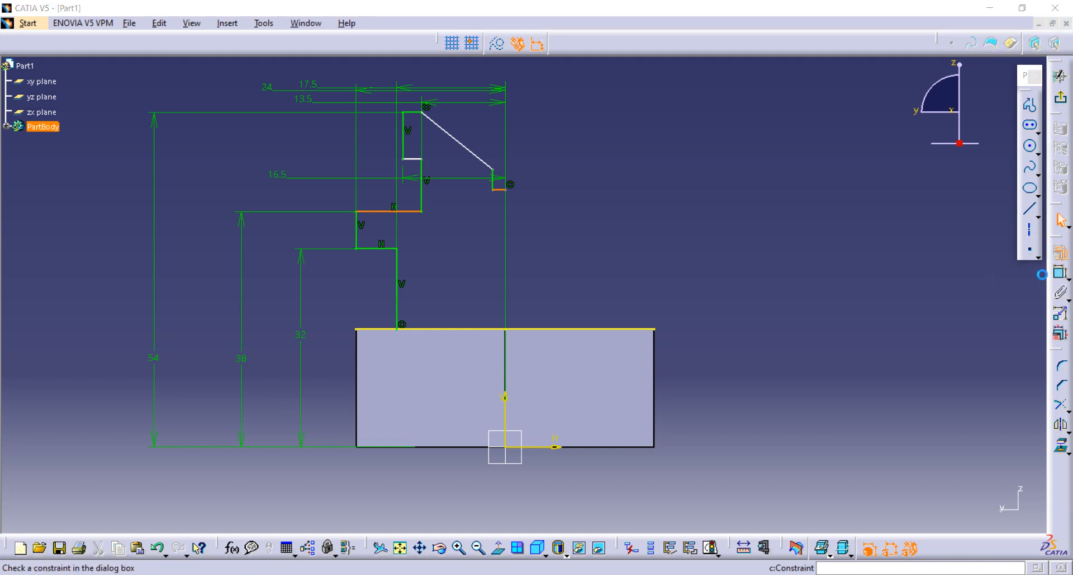
{"action": "left_click", "coordinate": [999, 382]}
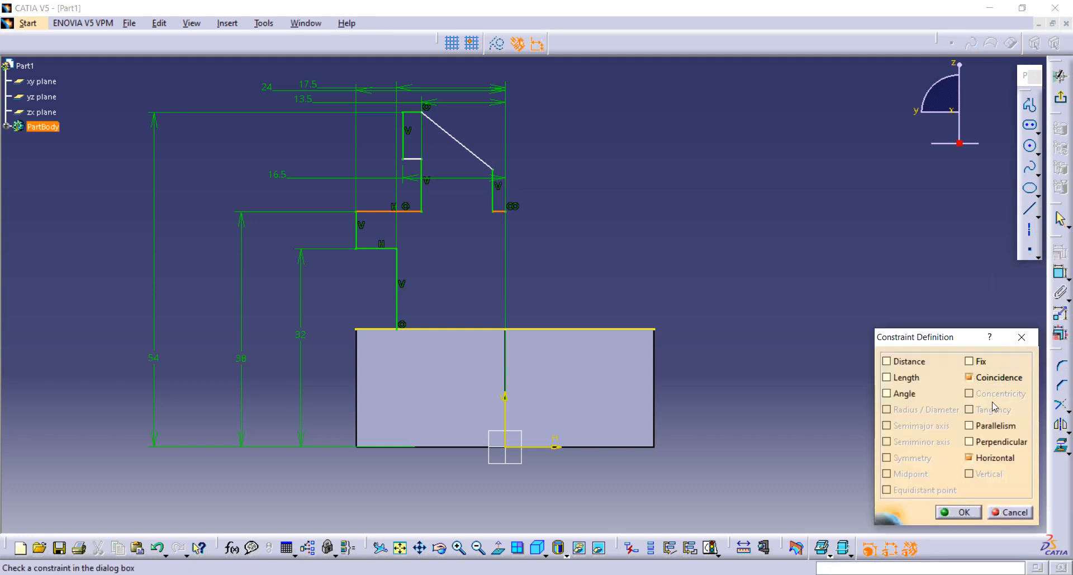
{"action": "left_click", "coordinate": [959, 512]}
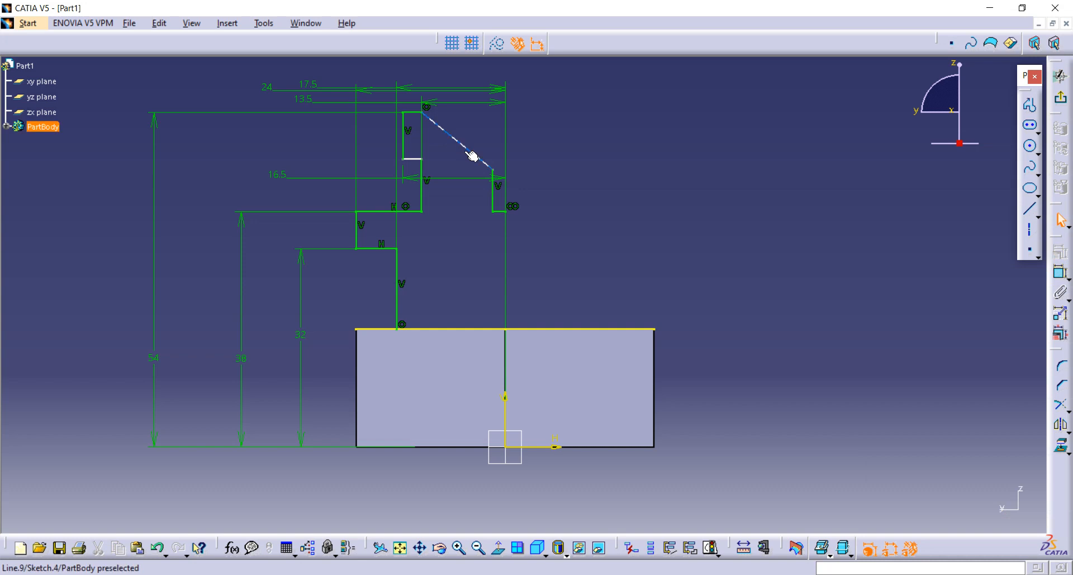
Lower the V flank's bottom corner and the upper step's underside, and dimension the corner's height above the flange's upper line as 3 cm.
{"action": "left_click", "coordinate": [491, 170]}
{"action": "left_click_drag", "start_coordinate": [412, 160], "coordinate": [412, 188]}
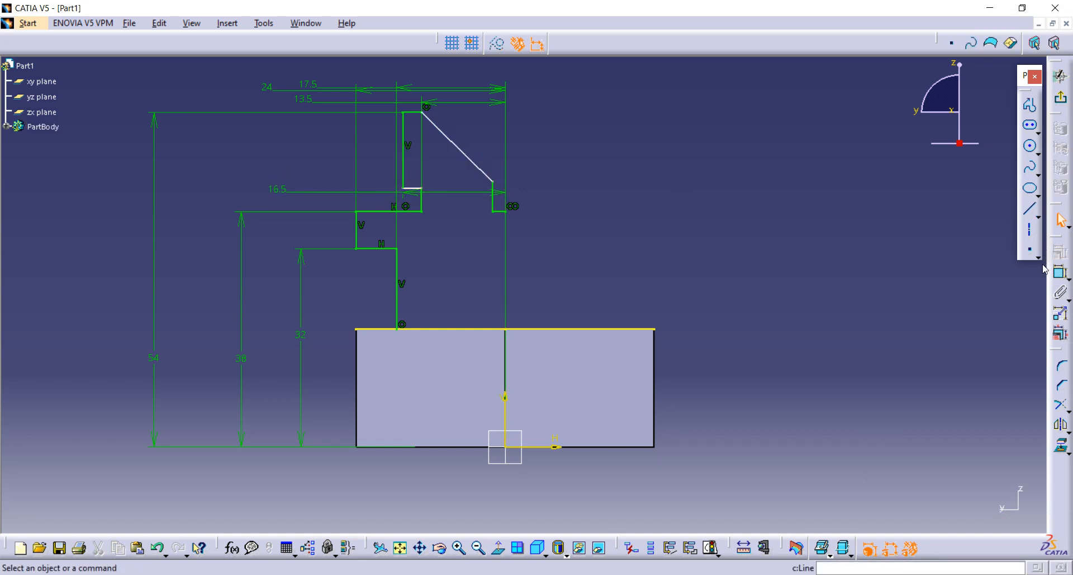
{"action": "left_click", "coordinate": [1060, 272]}
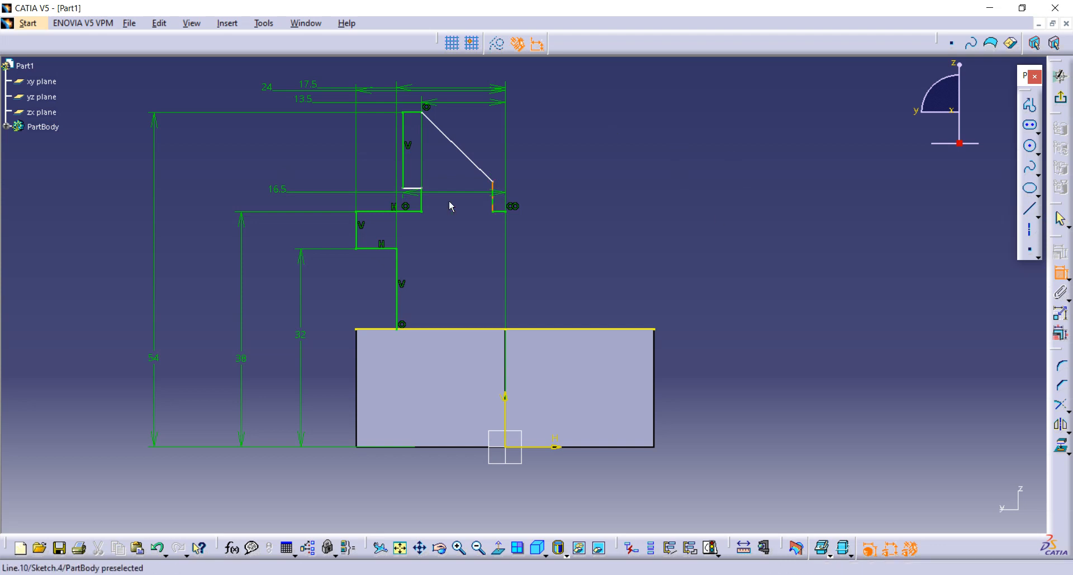
{"action": "left_click", "coordinate": [406, 211]}
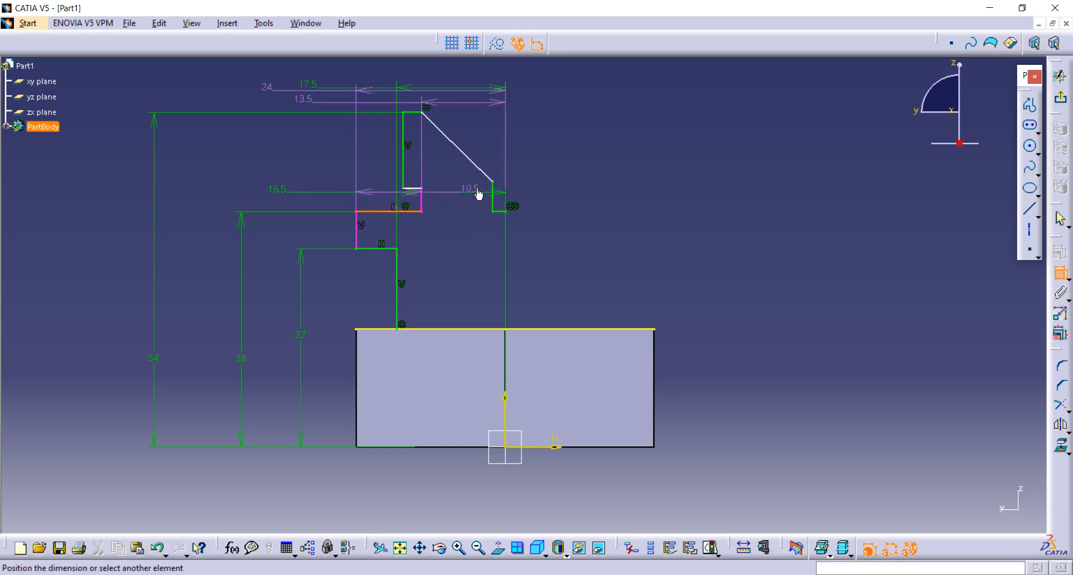
{"action": "left_click", "coordinate": [495, 185]}
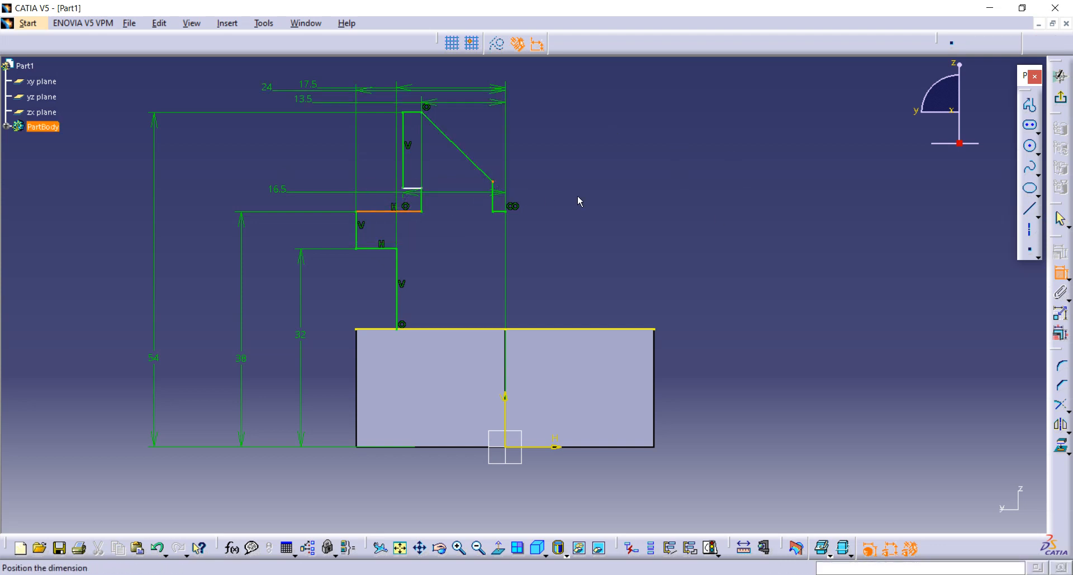
{"action": "left_click", "coordinate": [577, 138]}
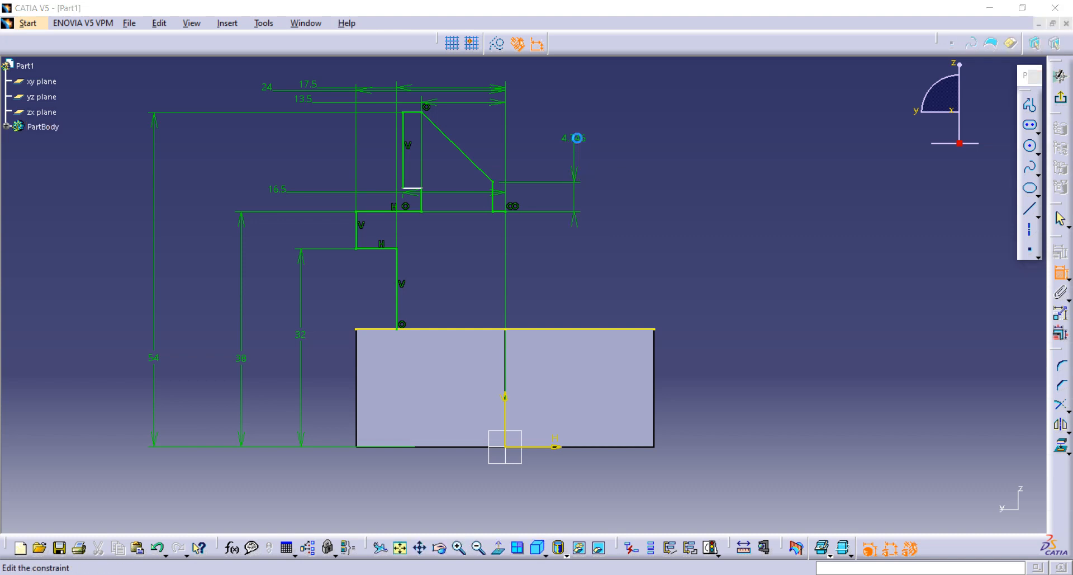
{"action": "double_click", "coordinate": [577, 138]}
{"action": "type", "text": "3cm"}
{"action": "key", "text": "Return"}
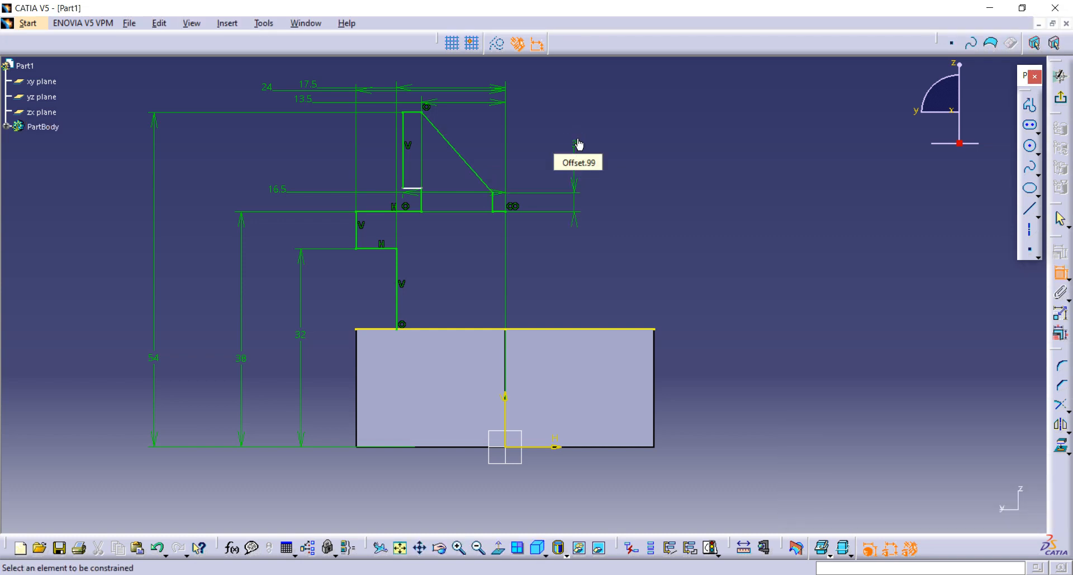
{"action": "left_click", "coordinate": [418, 192]}
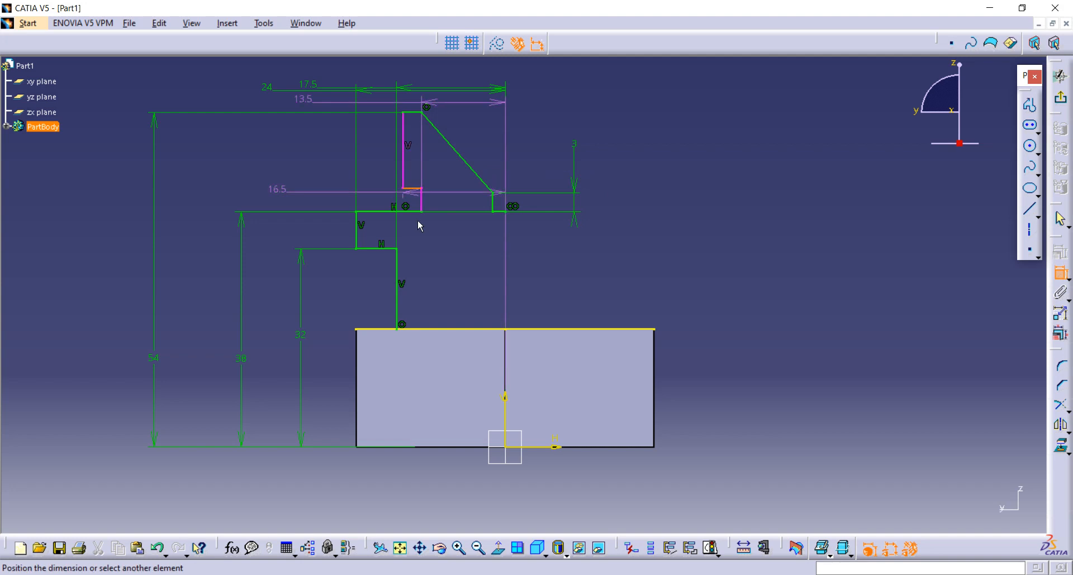
{"action": "left_click", "coordinate": [399, 452]}
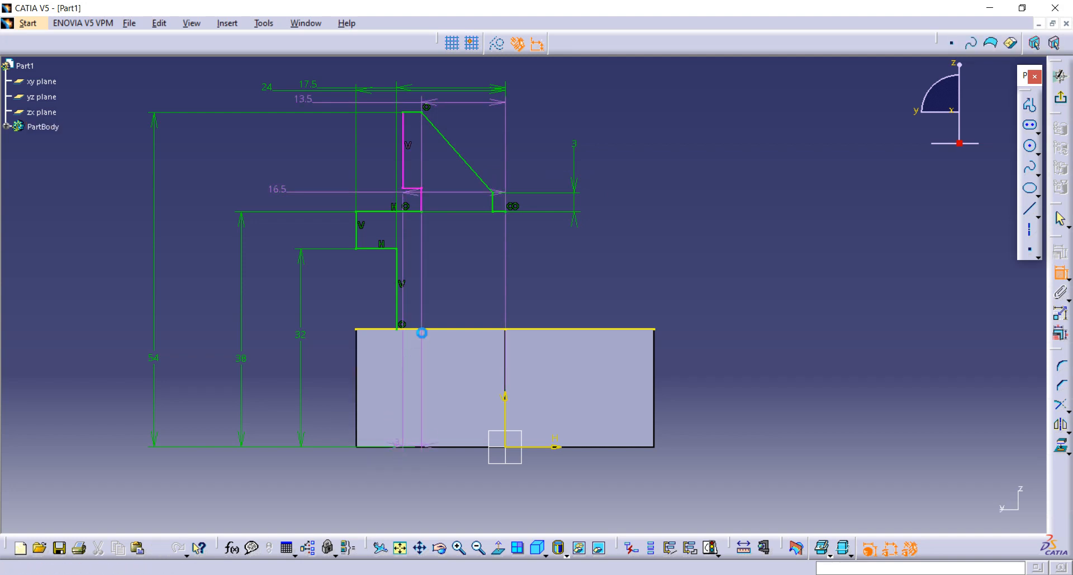
{"action": "left_click", "coordinate": [428, 325]}
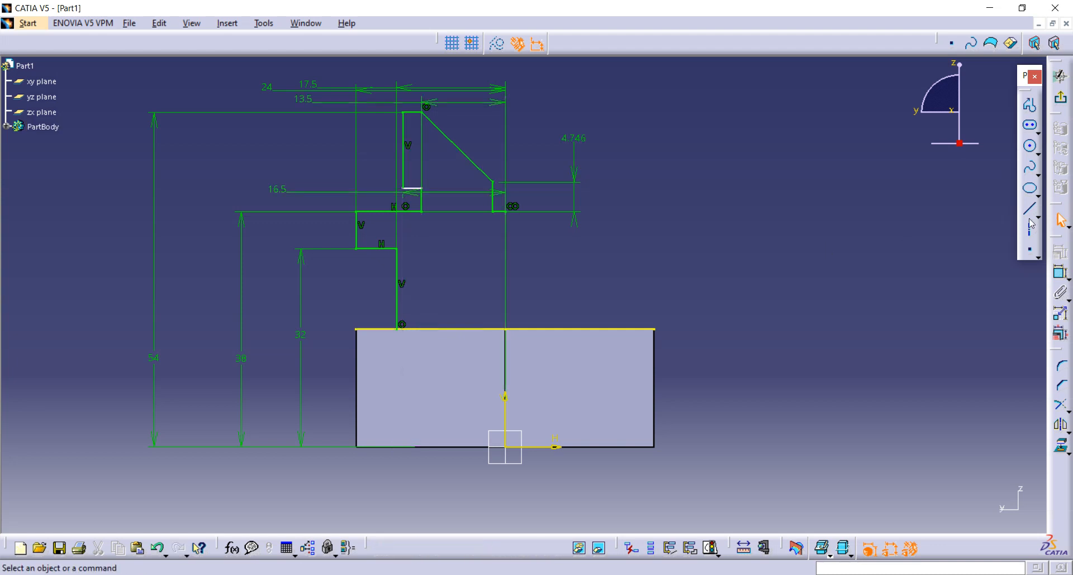
Dimension the height from the block's bottom edge to the upper step's underside line and set it to 43 cm.
{"action": "left_click", "coordinate": [1062, 279]}
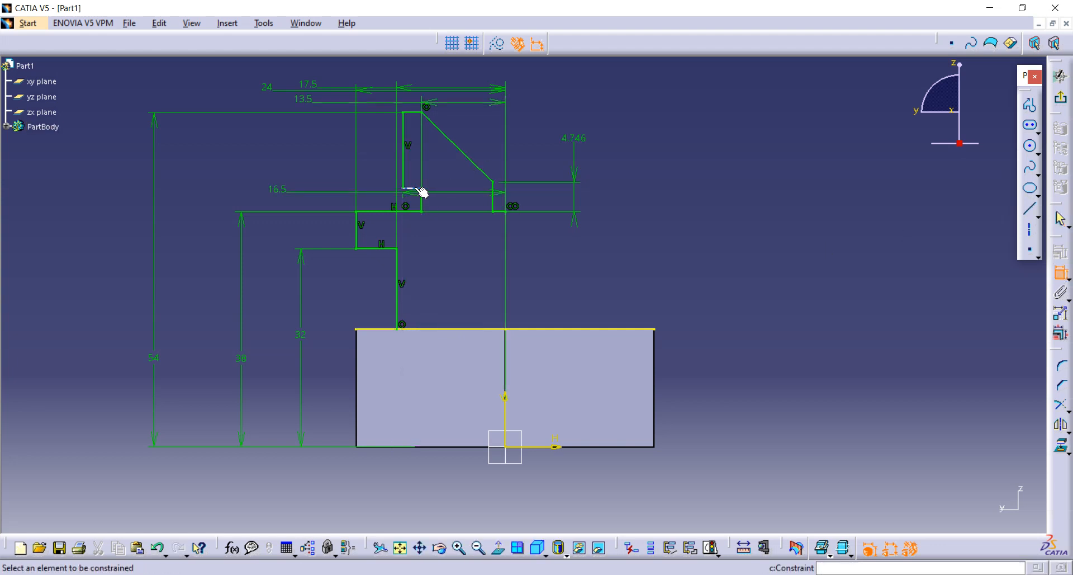
{"action": "left_click", "coordinate": [416, 189]}
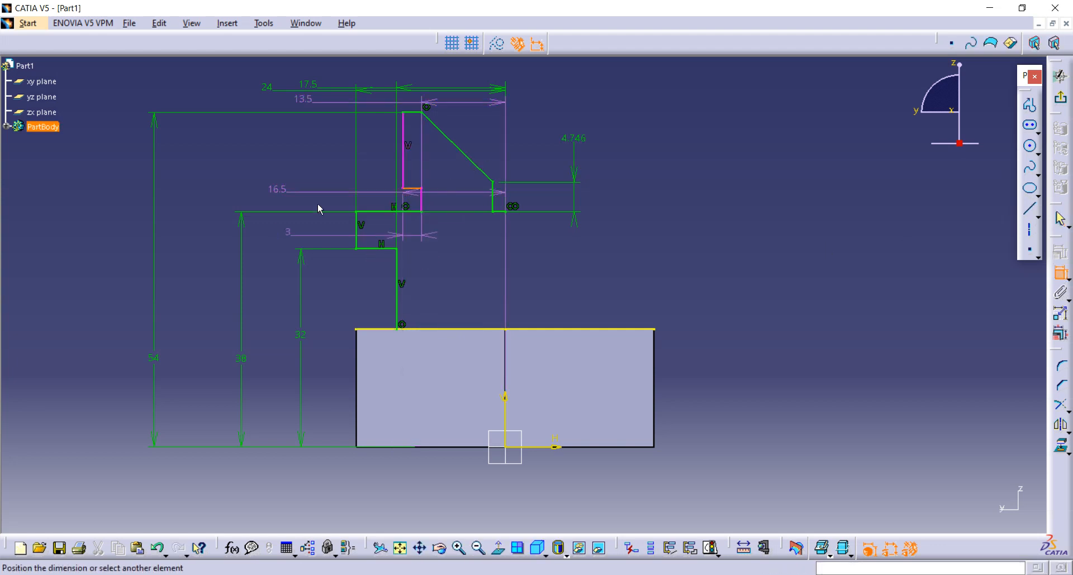
{"action": "left_click", "coordinate": [462, 447]}
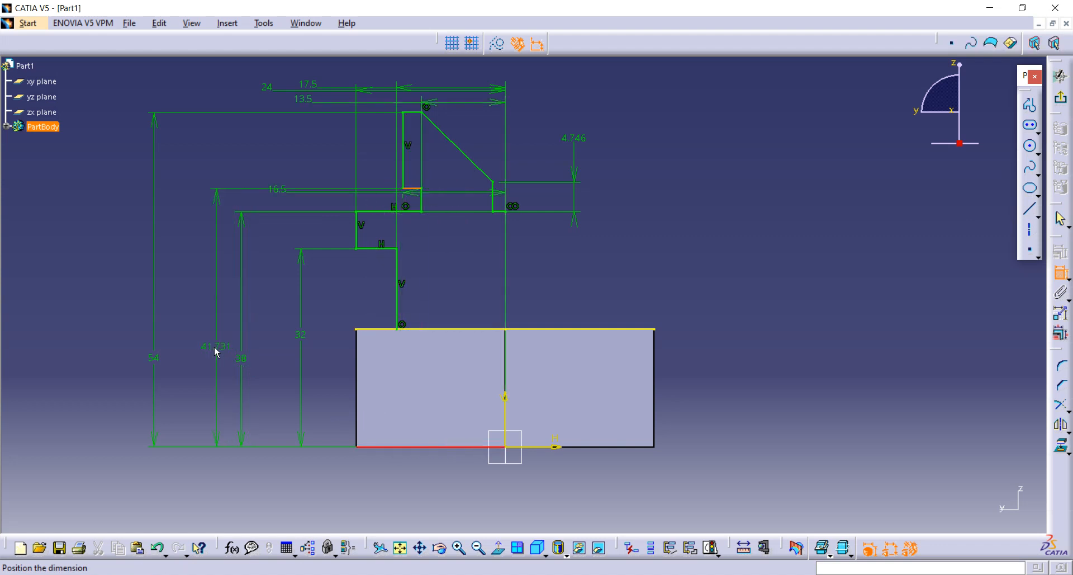
{"action": "left_click", "coordinate": [217, 345]}
{"action": "double_click", "coordinate": [218, 345]}
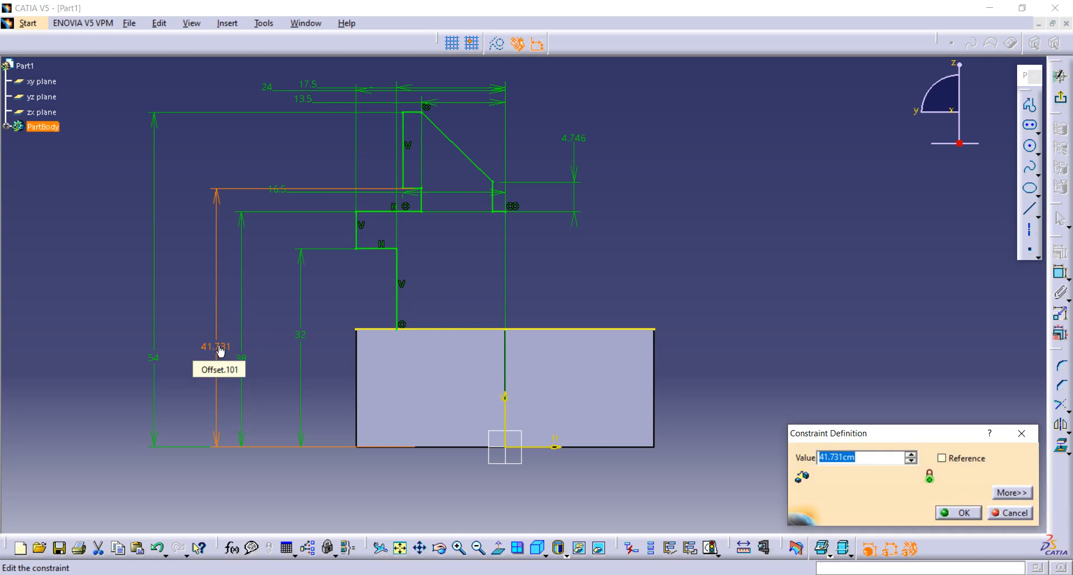
{"action": "type", "text": "43"}
{"action": "key", "text": "Return"}
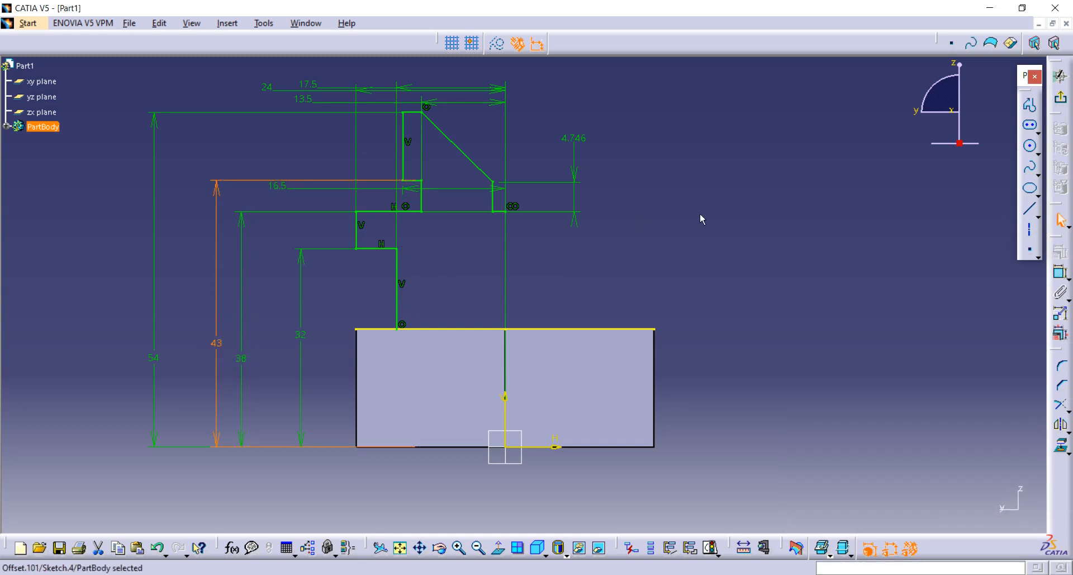
{"action": "left_click_drag", "start_coordinate": [337, 101], "coordinate": [458, 105]}
{"action": "left_click", "coordinate": [698, 172]}
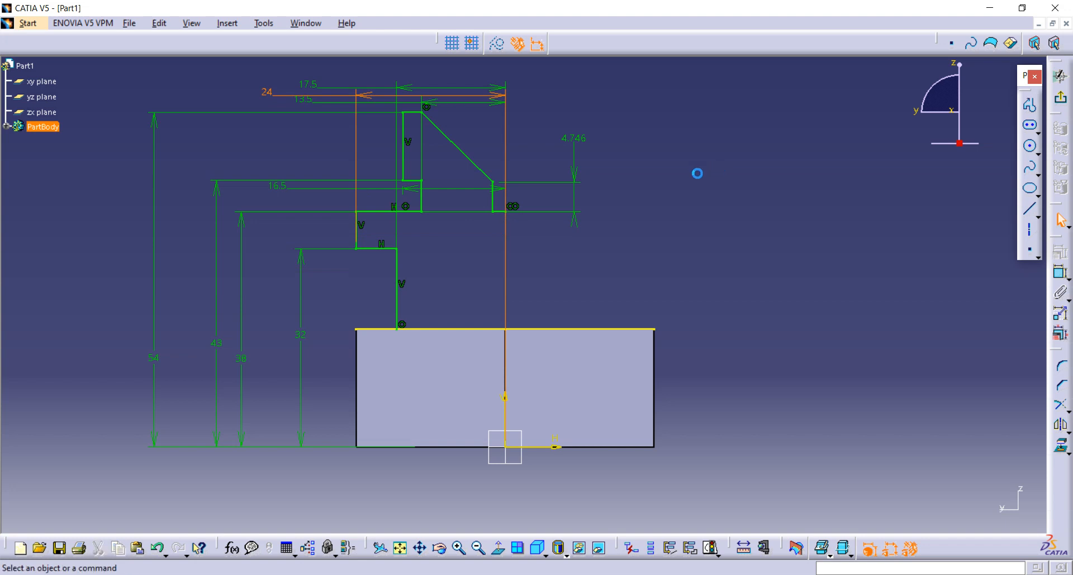
Mirror all lines of the half V-profile about the sketch's vertical axis.
{"action": "left_click", "coordinate": [396, 294]}
{"action": "left_click", "coordinate": [376, 248], "text": "ctrl"}
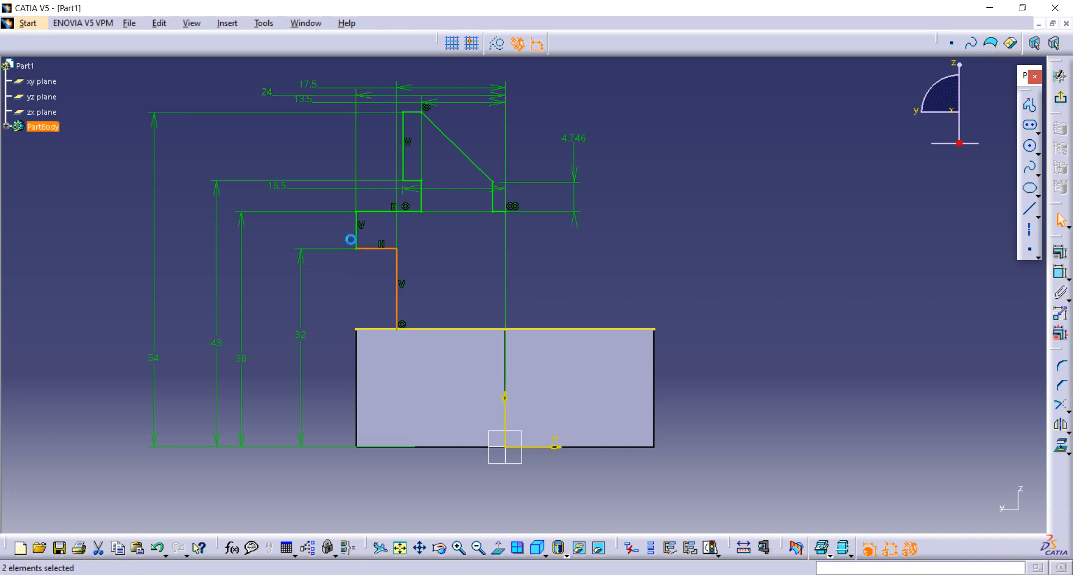
{"action": "left_click", "coordinate": [357, 234], "text": "ctrl"}
{"action": "left_click", "coordinate": [378, 212], "text": "ctrl"}
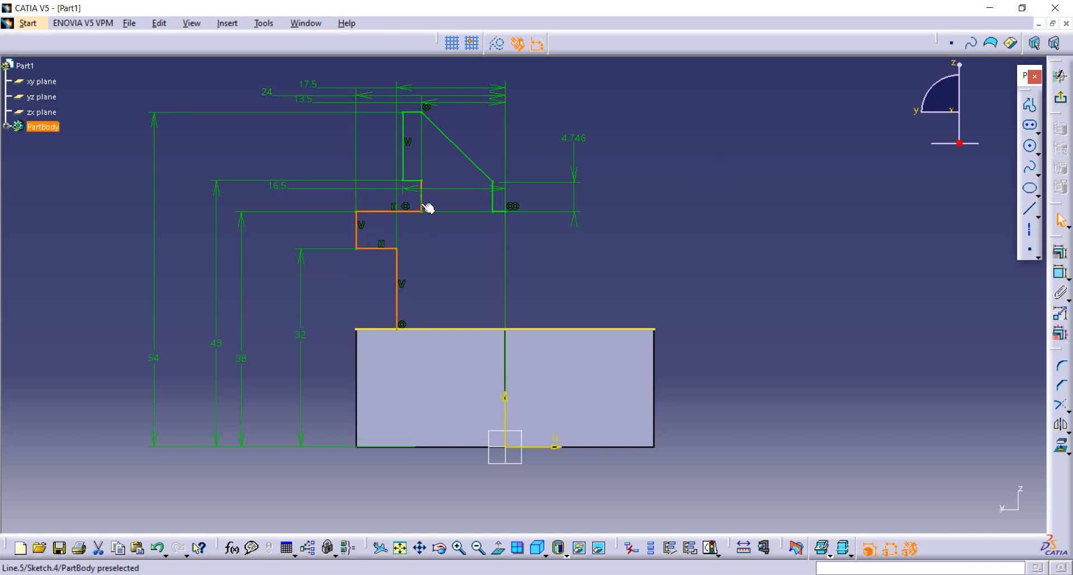
{"action": "left_click", "coordinate": [423, 199], "text": "ctrl"}
{"action": "left_click", "coordinate": [403, 158], "text": "ctrl"}
{"action": "left_click", "coordinate": [410, 111], "text": "ctrl"}
{"action": "left_click", "coordinate": [493, 200], "text": "ctrl"}
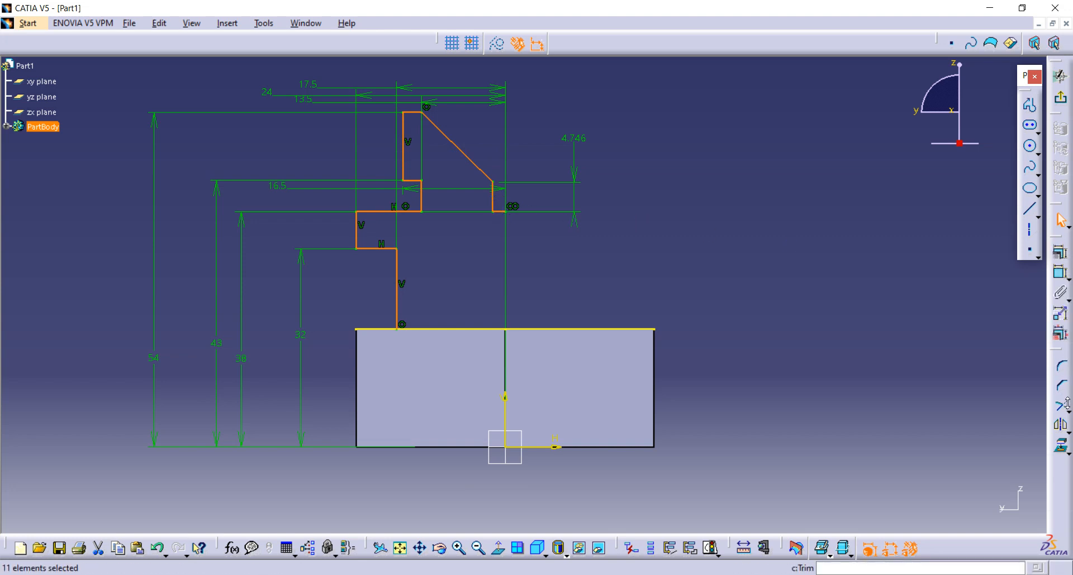
{"action": "left_click", "coordinate": [1062, 427]}
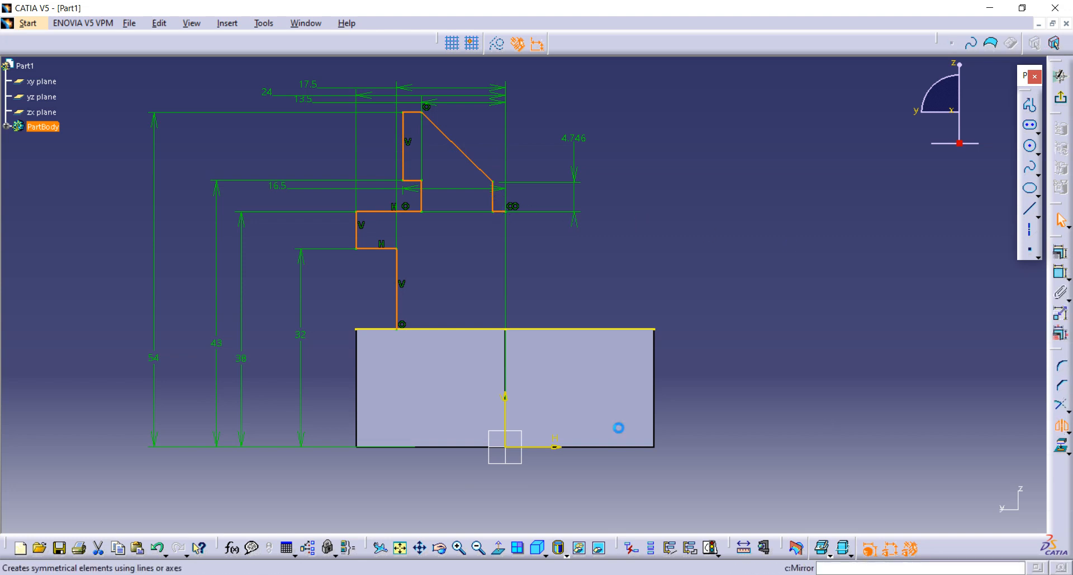
{"action": "left_click", "coordinate": [510, 405]}
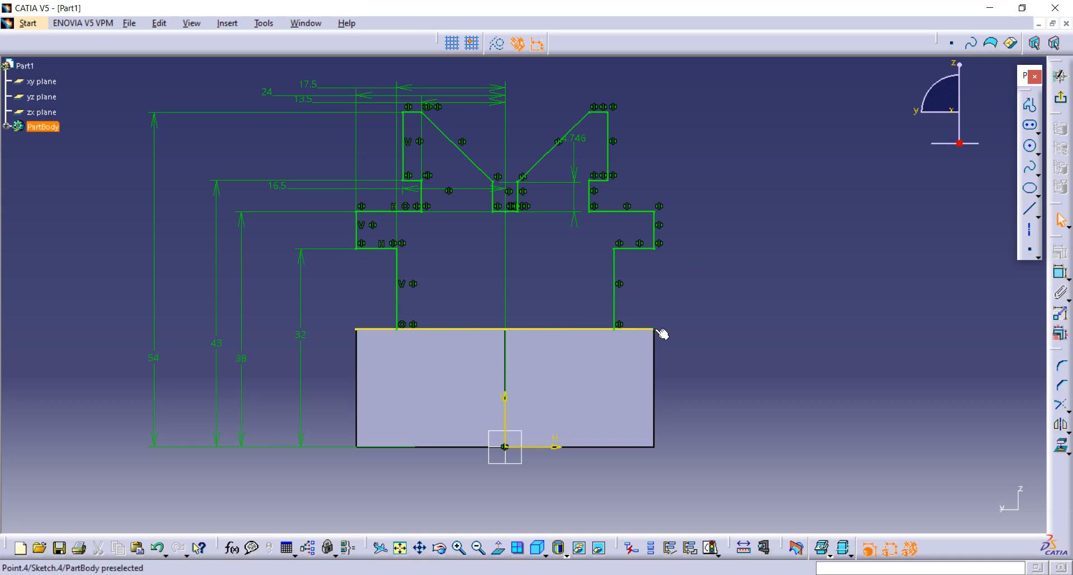
Quick-trim the projected top edge of the block outside the mirrored profile's vertical walls and exit the sketch.
{"action": "middle_click_drag", "start_coordinate": [661, 333], "coordinate": [653, 258], "text": "ctrl"}
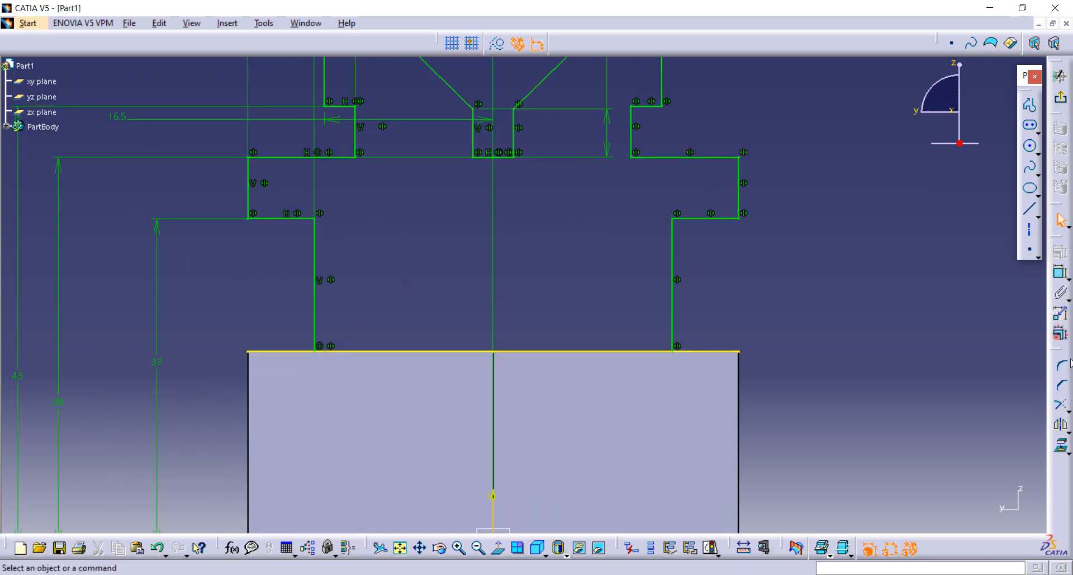
{"action": "left_click", "coordinate": [1068, 408]}
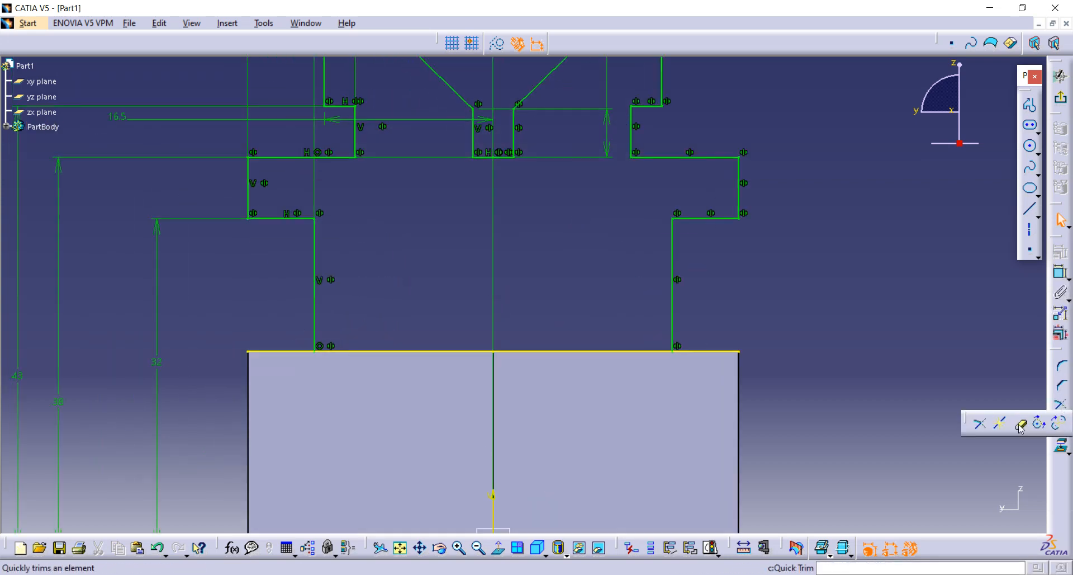
{"action": "left_click", "coordinate": [1021, 426]}
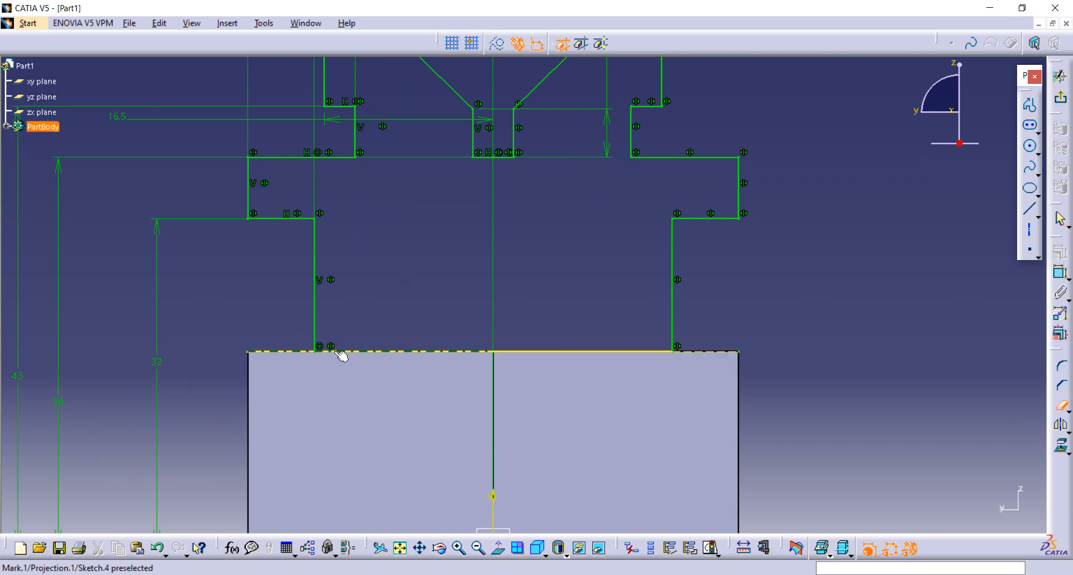
{"action": "left_click", "coordinate": [284, 352]}
{"action": "middle_click_drag", "start_coordinate": [922, 204], "coordinate": [916, 327], "text": "ctrl"}
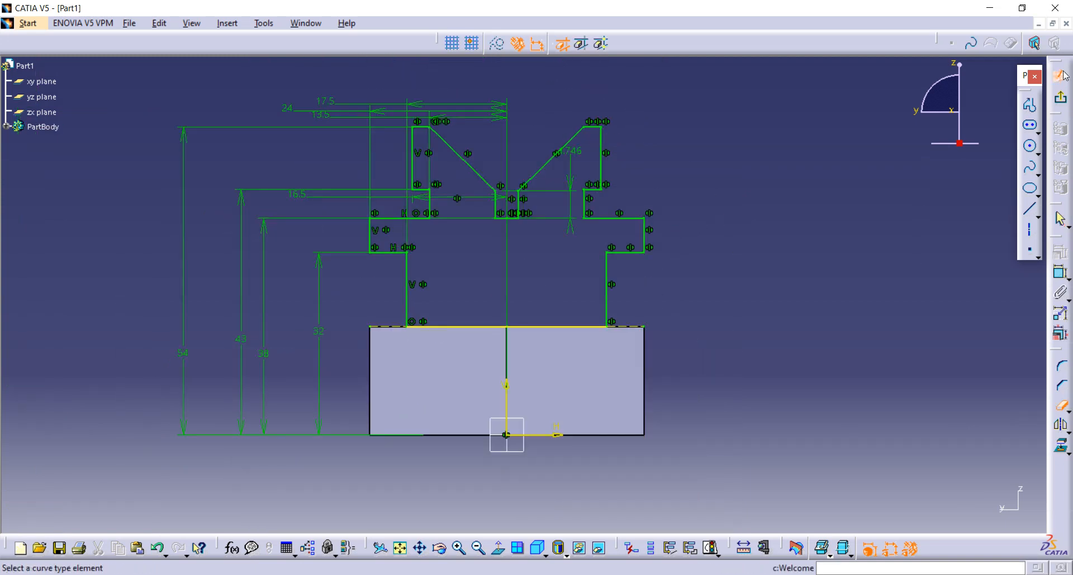
{"action": "left_click", "coordinate": [1062, 76]}
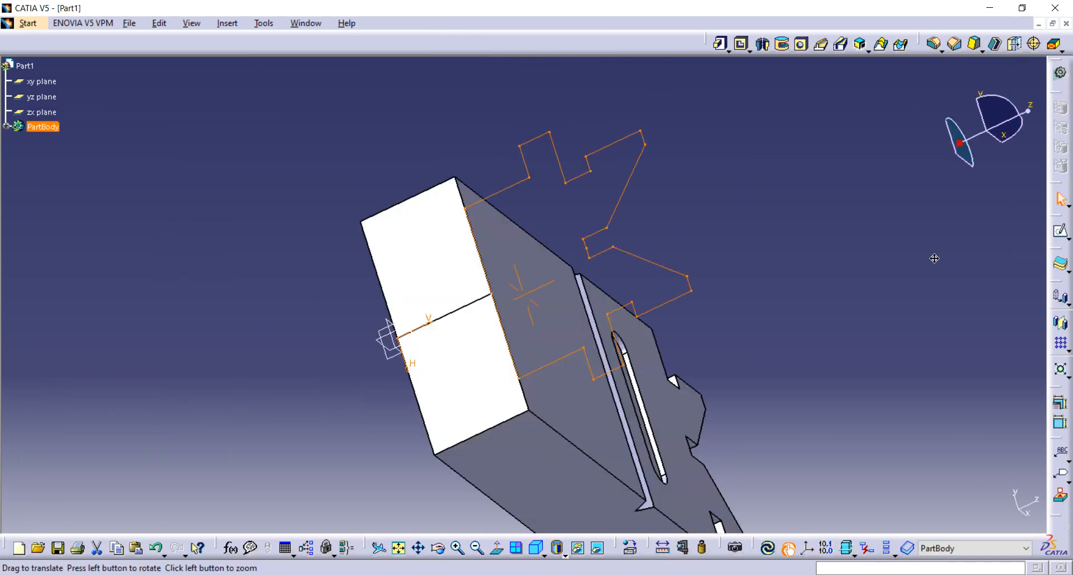
Try to pad the mirrored profile with the Up to next limit, in both directions.
{"action": "left_click", "coordinate": [722, 44]}
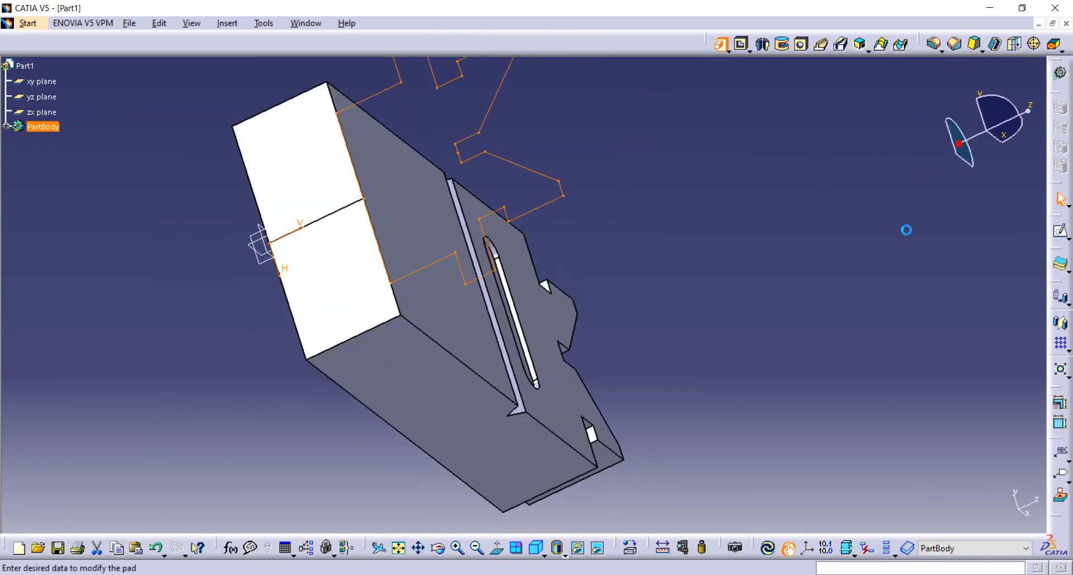
{"action": "middle_click_drag", "start_coordinate": [745, 191], "coordinate": [643, 313]}
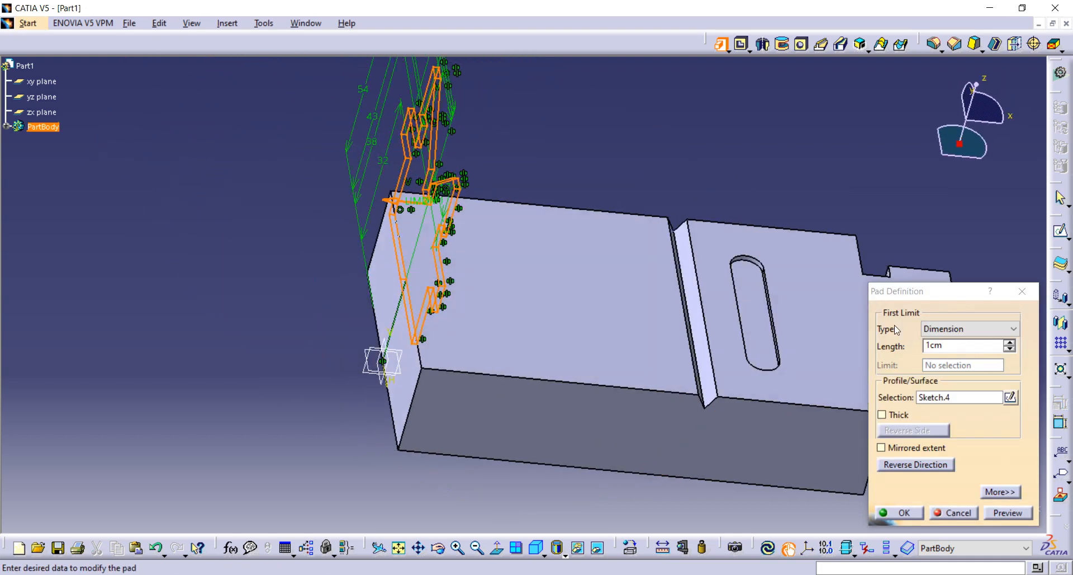
{"action": "left_click", "coordinate": [1013, 330]}
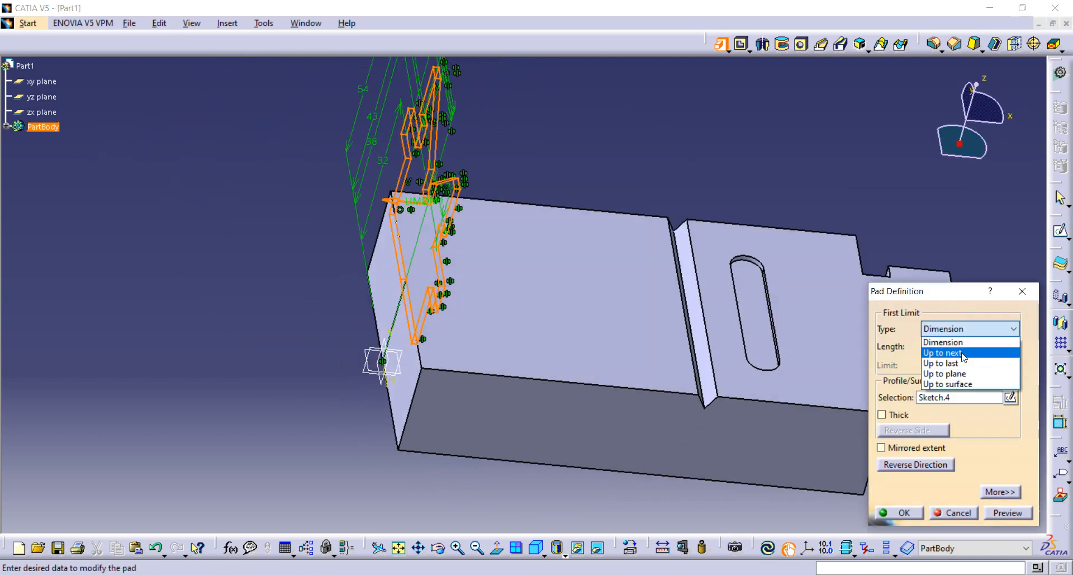
{"action": "left_click", "coordinate": [962, 354]}
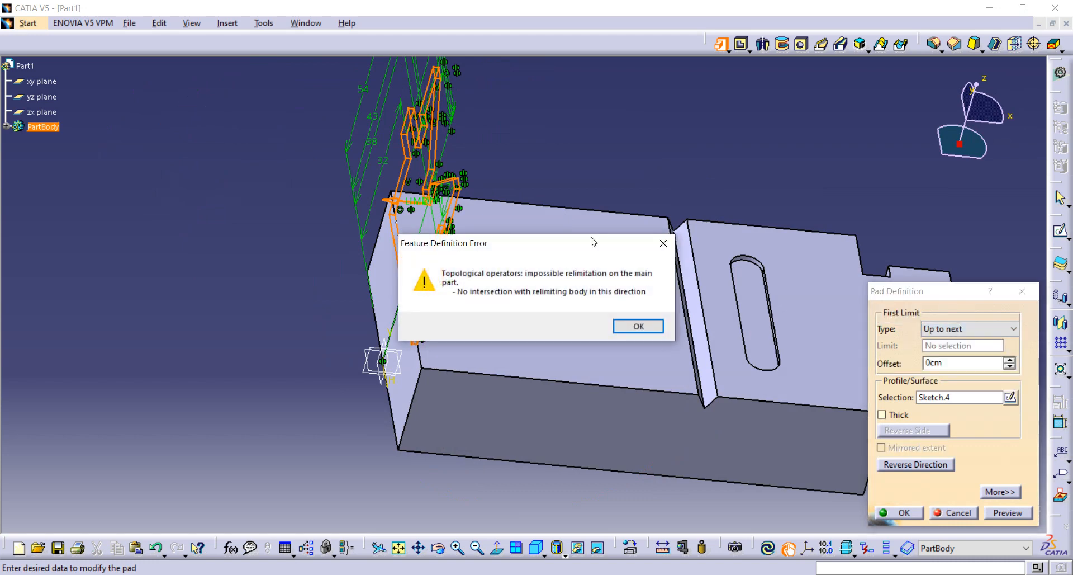
{"action": "middle_click_drag", "start_coordinate": [693, 274], "coordinate": [571, 264]}
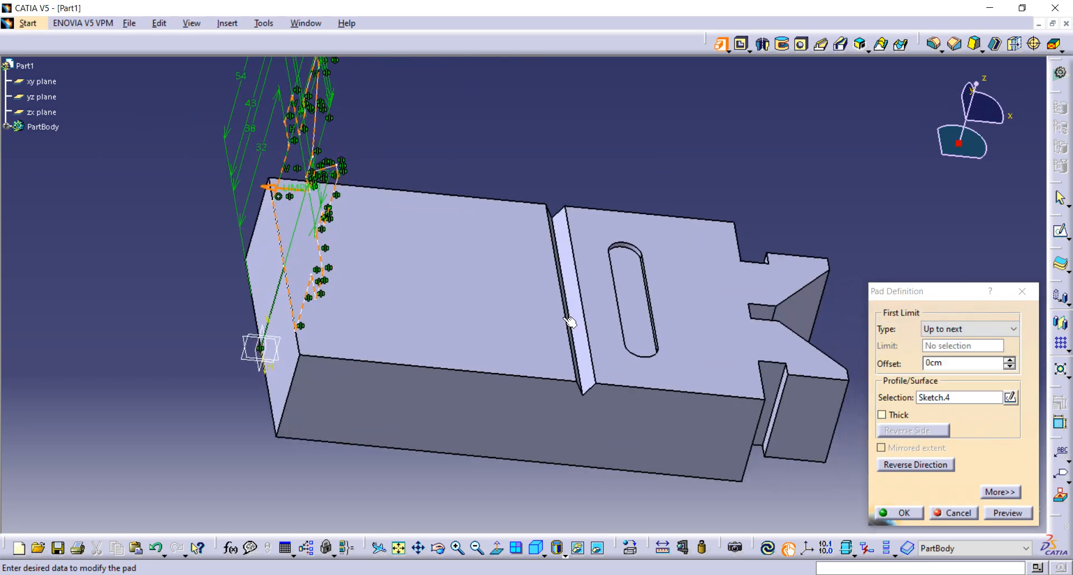
{"action": "left_click", "coordinate": [1000, 514]}
{"action": "left_click", "coordinate": [567, 245]}
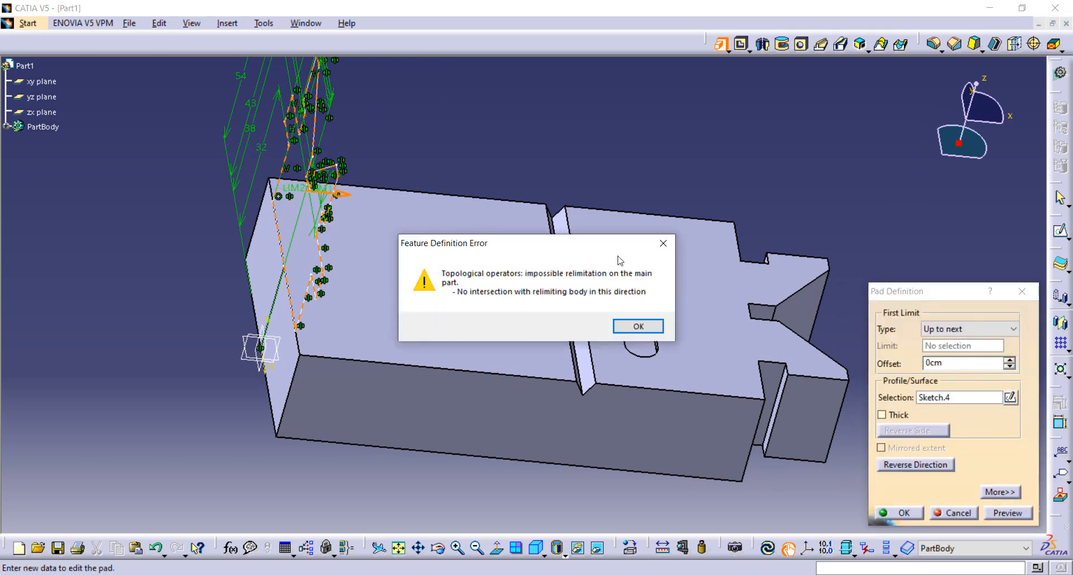
{"action": "left_click", "coordinate": [663, 243]}
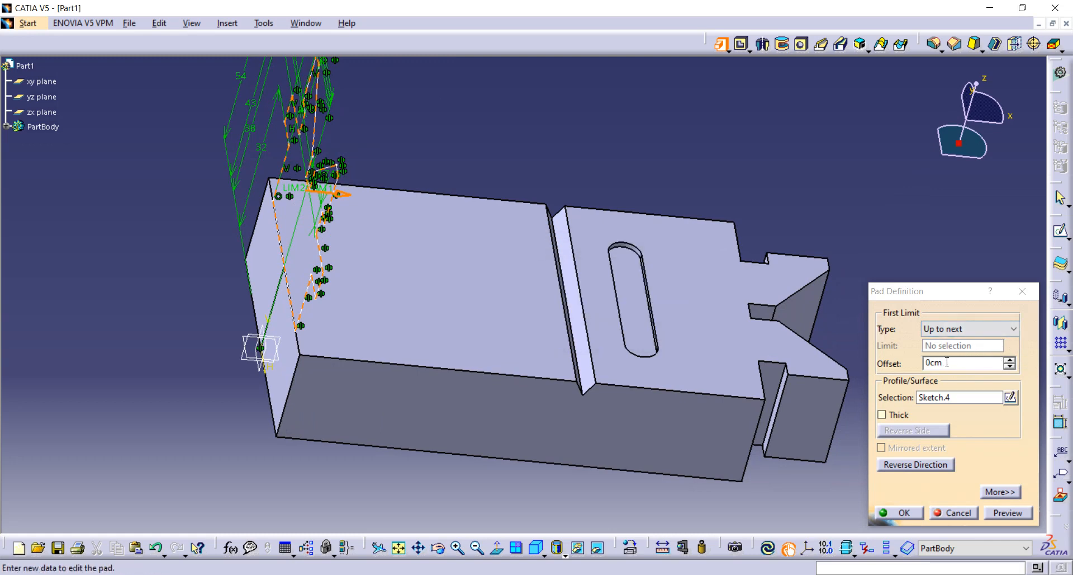
{"action": "left_click", "coordinate": [1004, 513]}
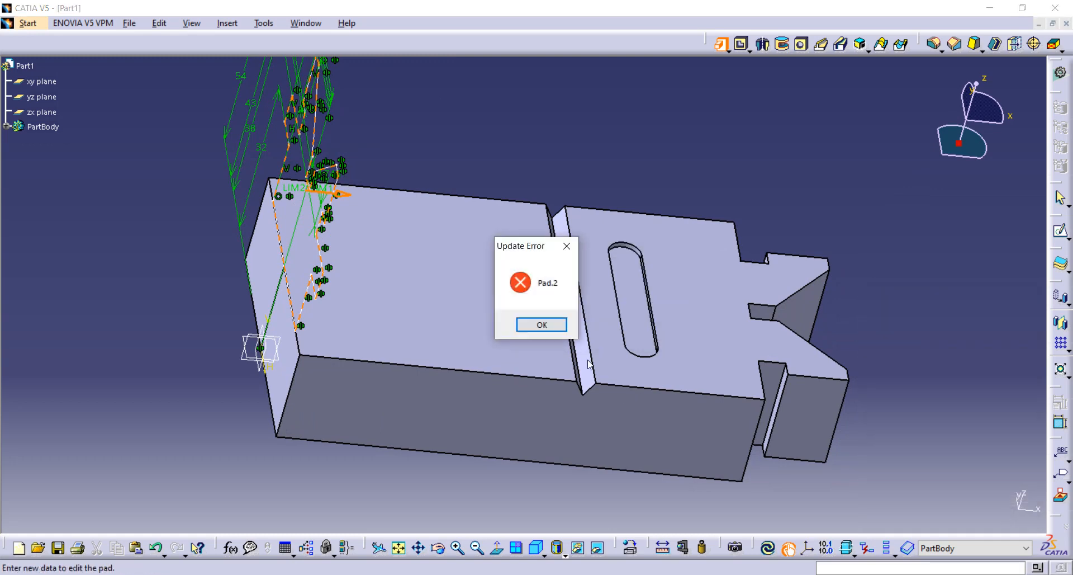
{"action": "left_click", "coordinate": [541, 322]}
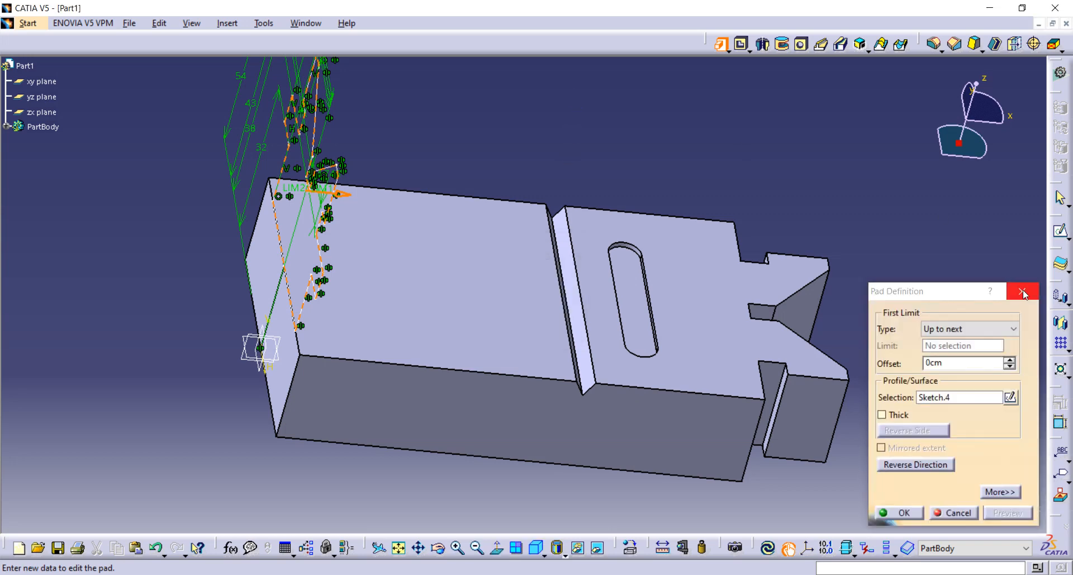
{"action": "left_click", "coordinate": [1022, 290]}
Pad the mirrored profile 50 cm with the Dimension limit, reversing the direction so it runs along the block.
{"action": "left_click", "coordinate": [763, 44]}
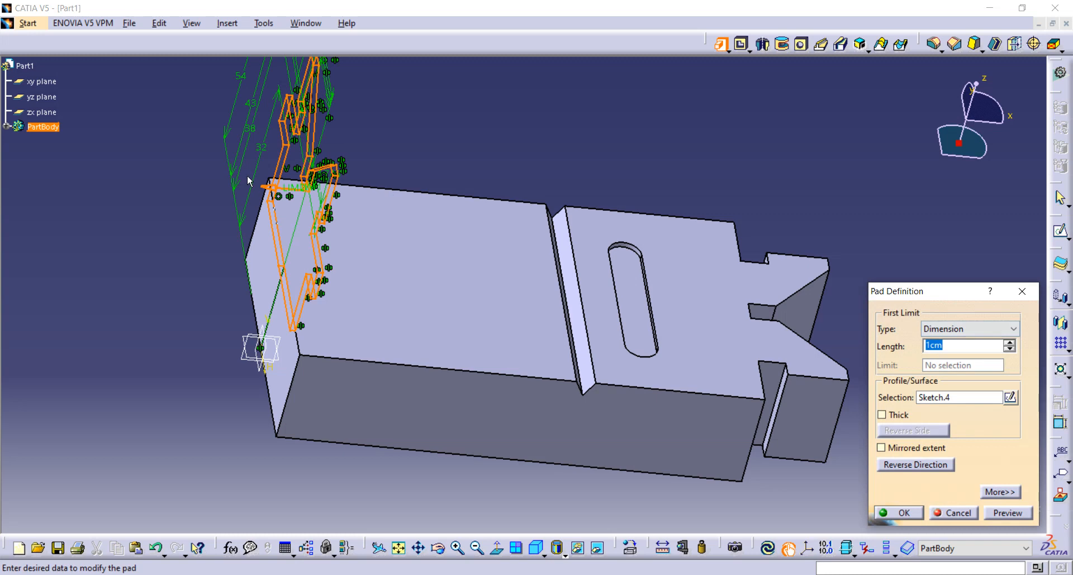
{"action": "left_click", "coordinate": [269, 187]}
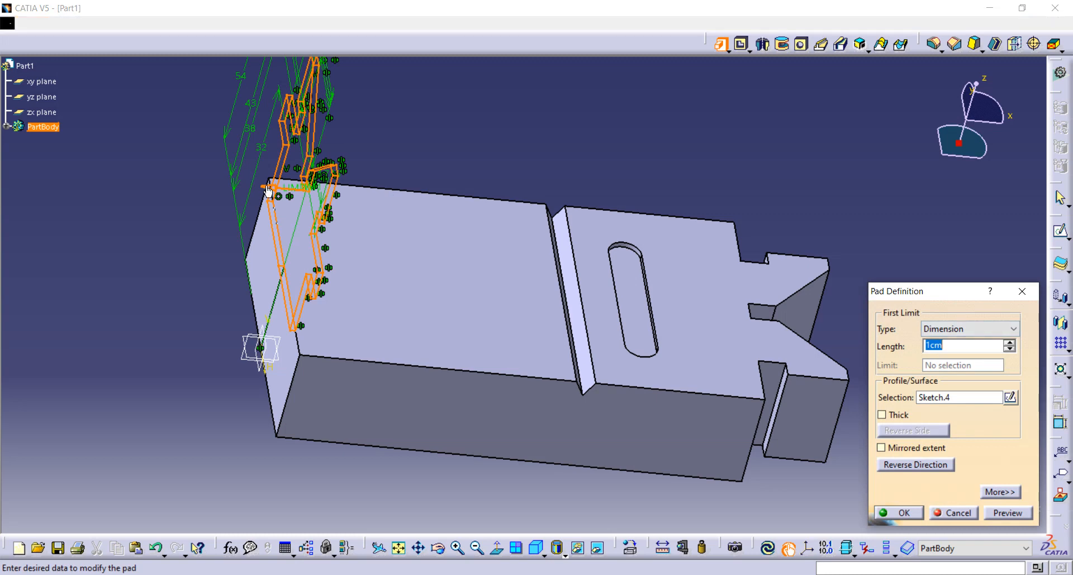
{"action": "left_click", "coordinate": [1005, 328]}
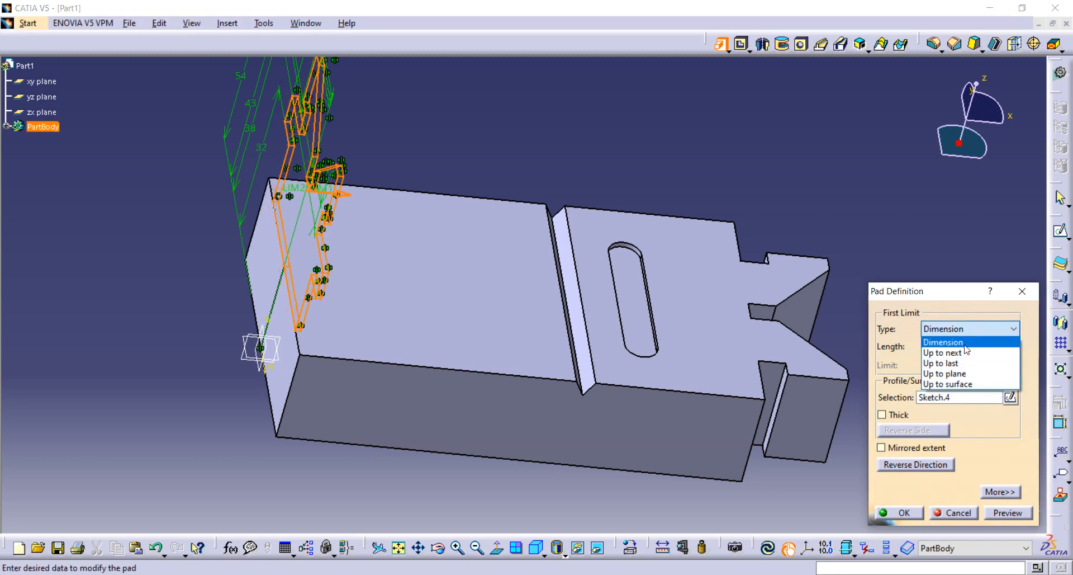
{"action": "left_click", "coordinate": [965, 345]}
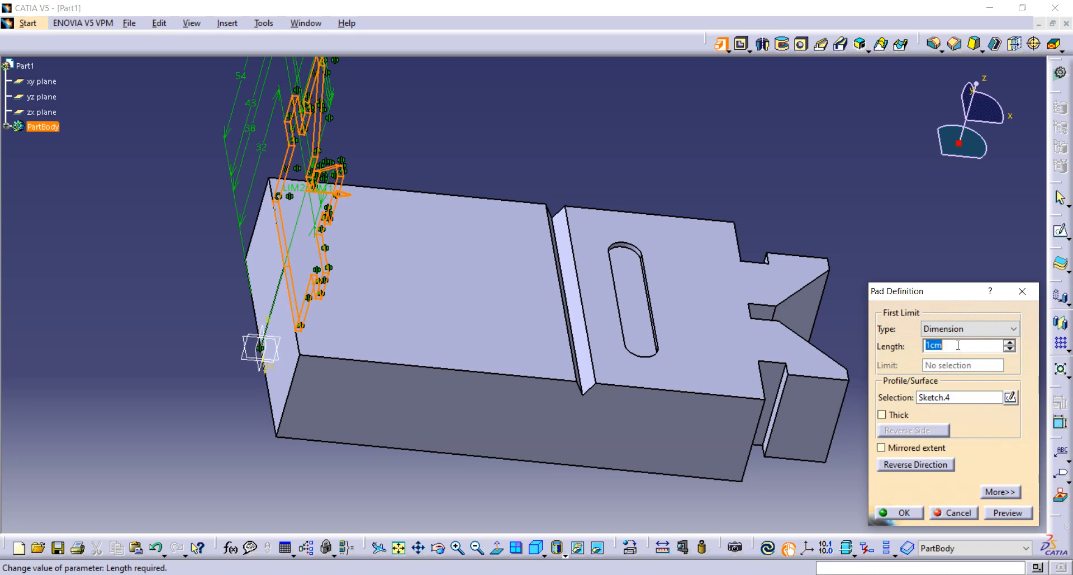
{"action": "key", "text": "BackSpace"}
{"action": "left_click", "coordinate": [900, 513]}
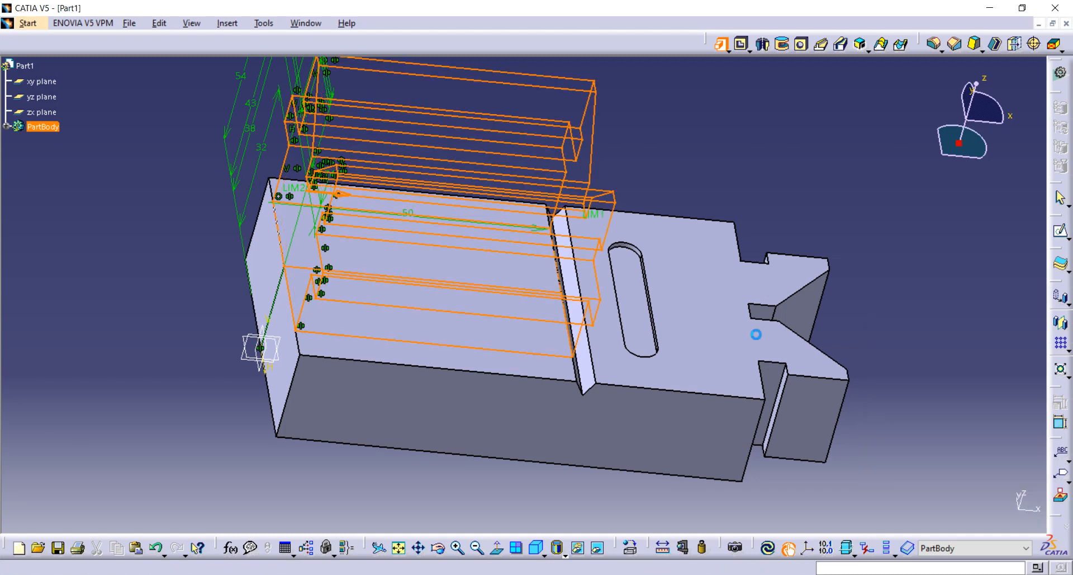
{"action": "middle_click_drag", "start_coordinate": [672, 234], "coordinate": [794, 243]}
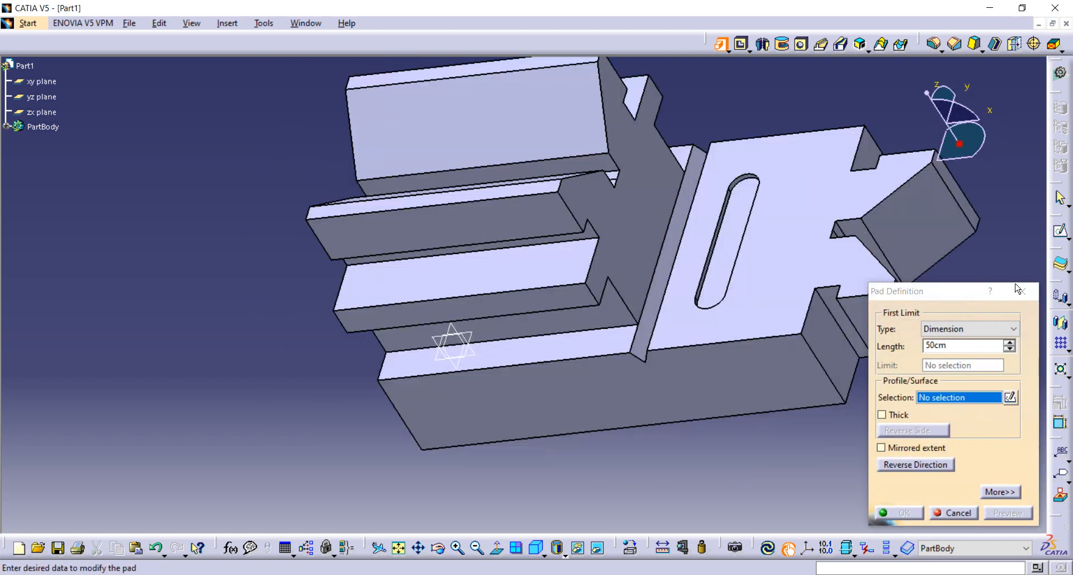
{"action": "left_click", "coordinate": [1027, 292]}
Sketch a circle of about 4.7 cm radius on the block's underside, centred on the horizontal axis near the flat end.
{"action": "middle_click_drag", "start_coordinate": [544, 400], "coordinate": [524, 328]}
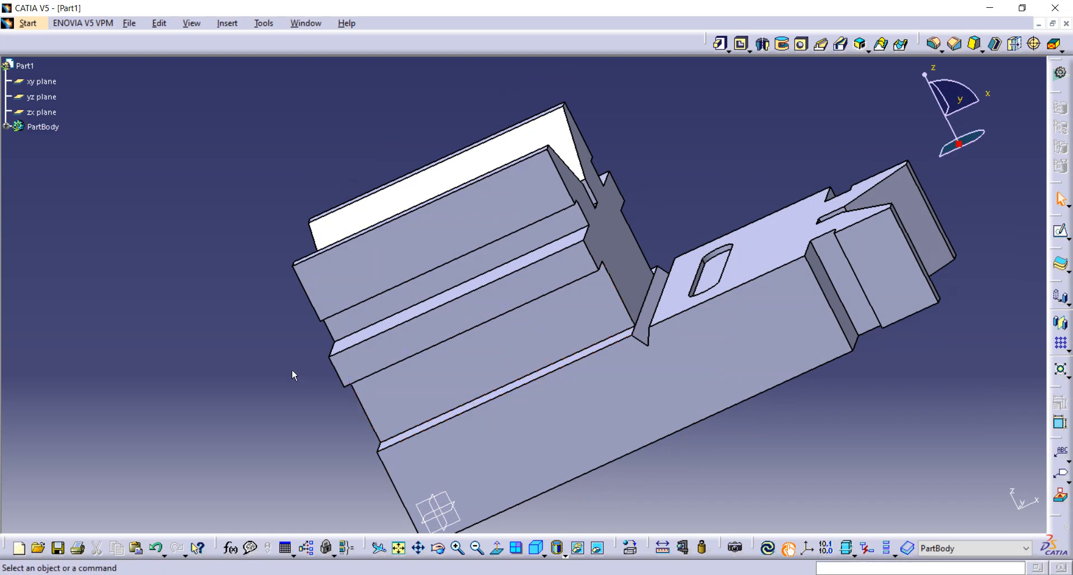
{"action": "middle_click_drag", "start_coordinate": [292, 367], "coordinate": [472, 324]}
{"action": "middle_click_drag", "start_coordinate": [476, 451], "coordinate": [513, 241]}
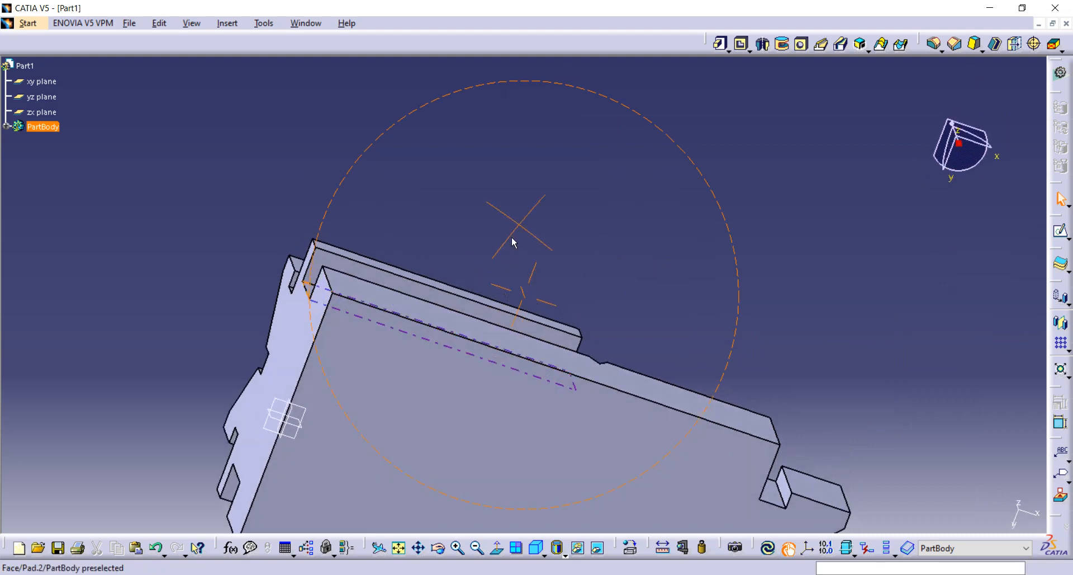
{"action": "middle_click_drag", "start_coordinate": [383, 450], "coordinate": [415, 346]}
{"action": "left_click", "coordinate": [457, 348]}
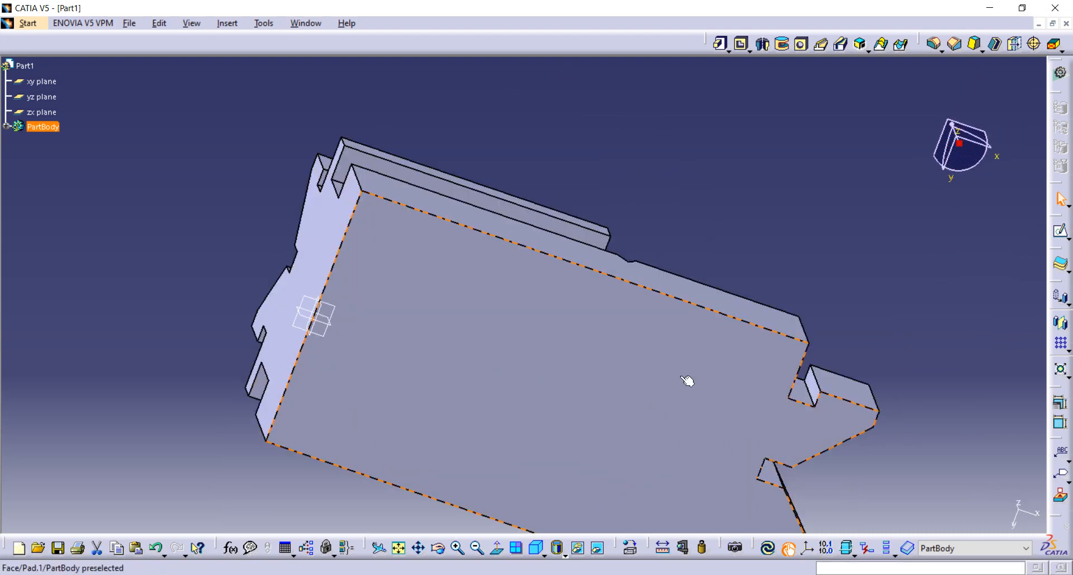
{"action": "left_click", "coordinate": [1061, 230]}
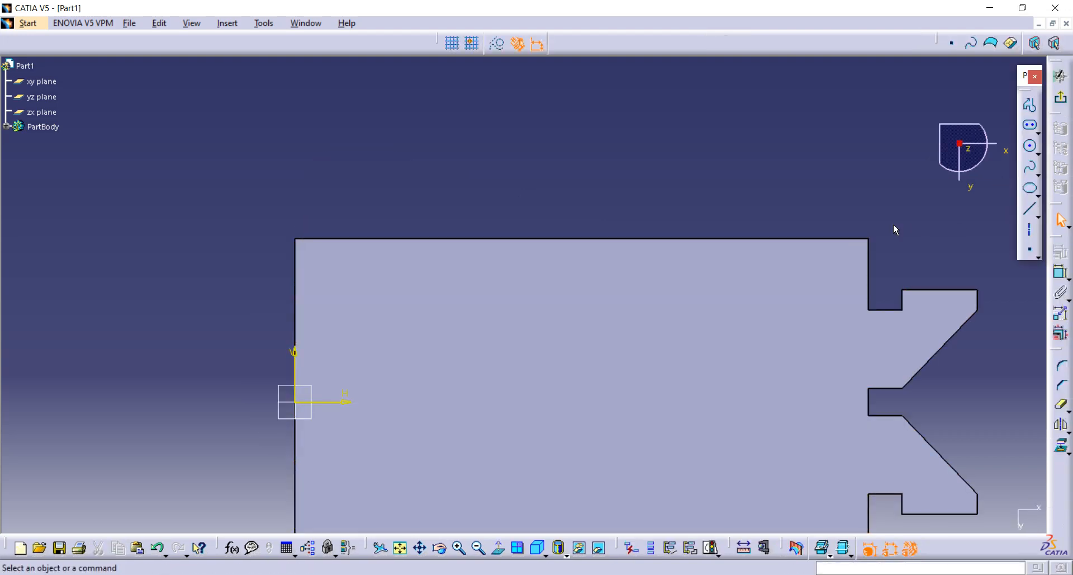
{"action": "left_click", "coordinate": [1030, 146]}
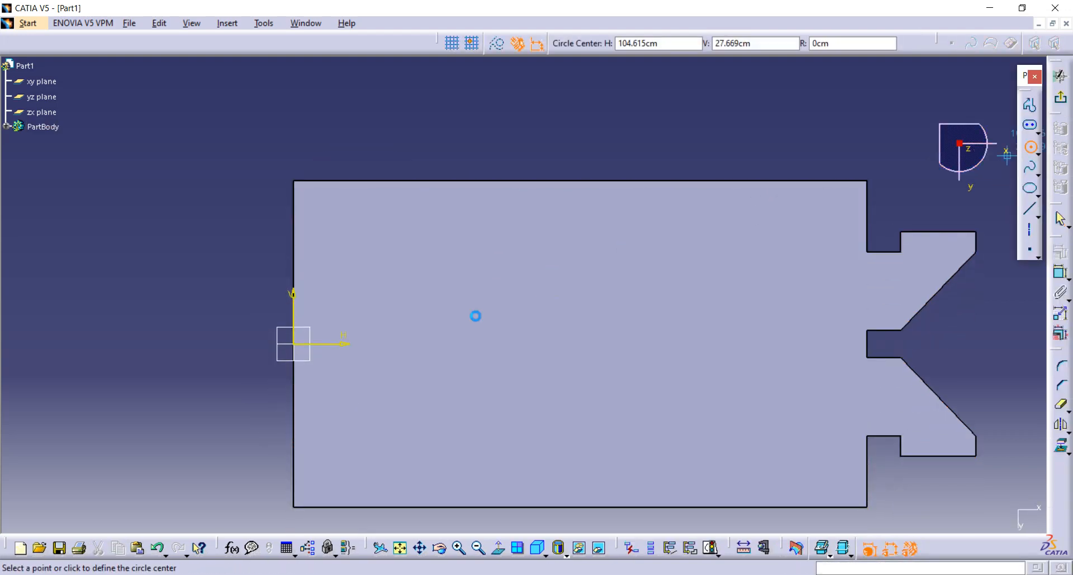
{"action": "left_click", "coordinate": [403, 343]}
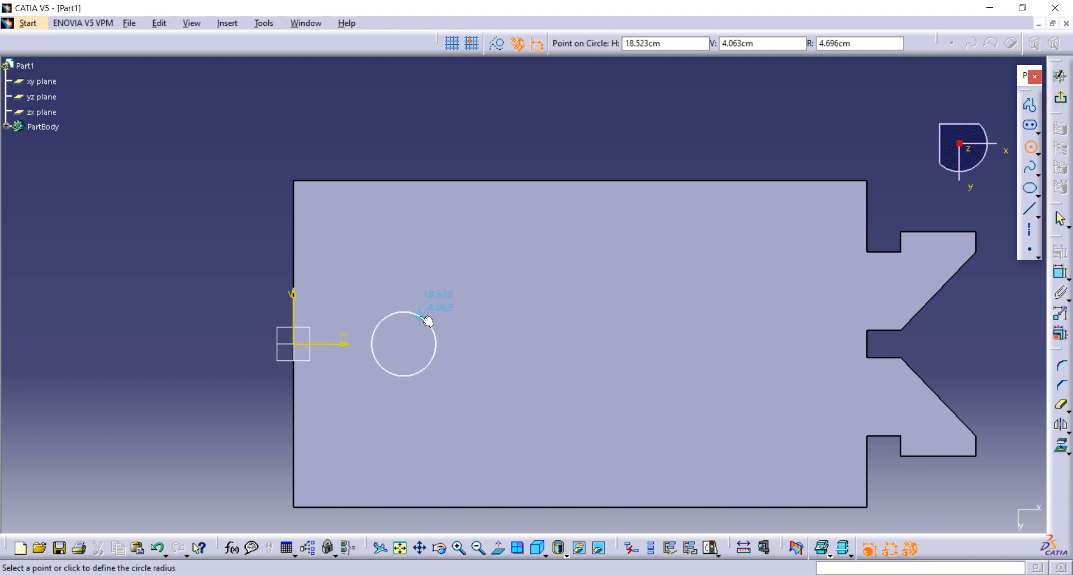
{"action": "left_click", "coordinate": [419, 316]}
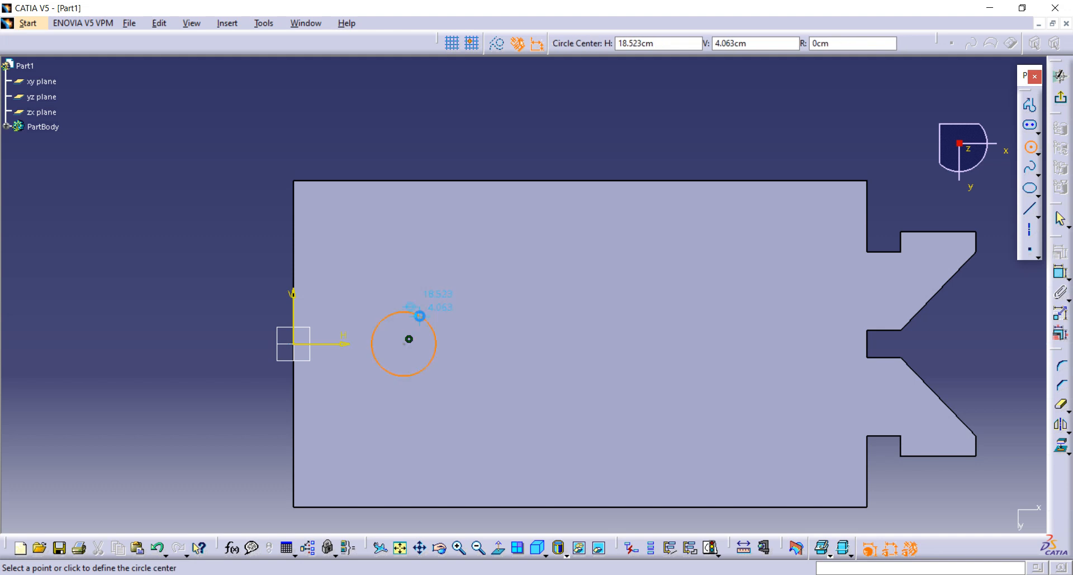
Dimension the circle's diameter and set it to 8 cm.
{"action": "left_click", "coordinate": [1060, 313]}
{"action": "left_click", "coordinate": [404, 376]}
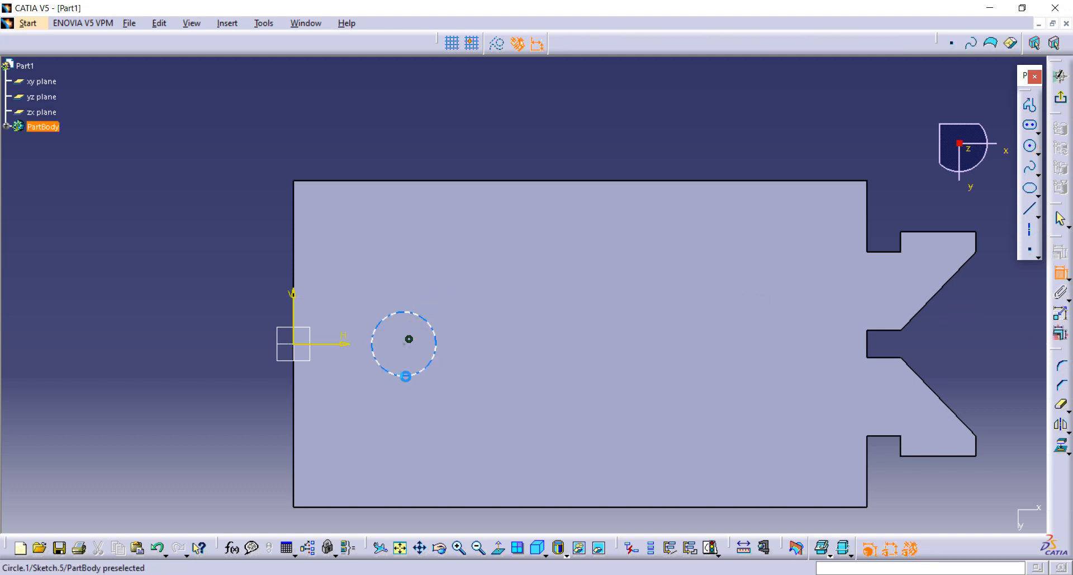
{"action": "left_click", "coordinate": [205, 403]}
{"action": "double_click", "coordinate": [208, 401]}
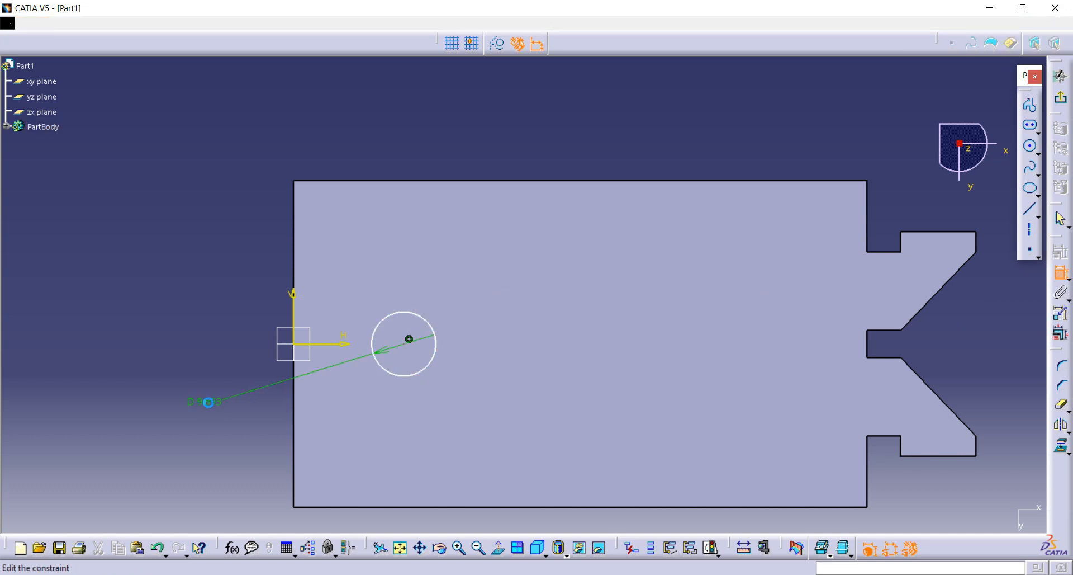
{"action": "type", "text": "8"}
{"action": "key", "text": "Return"}
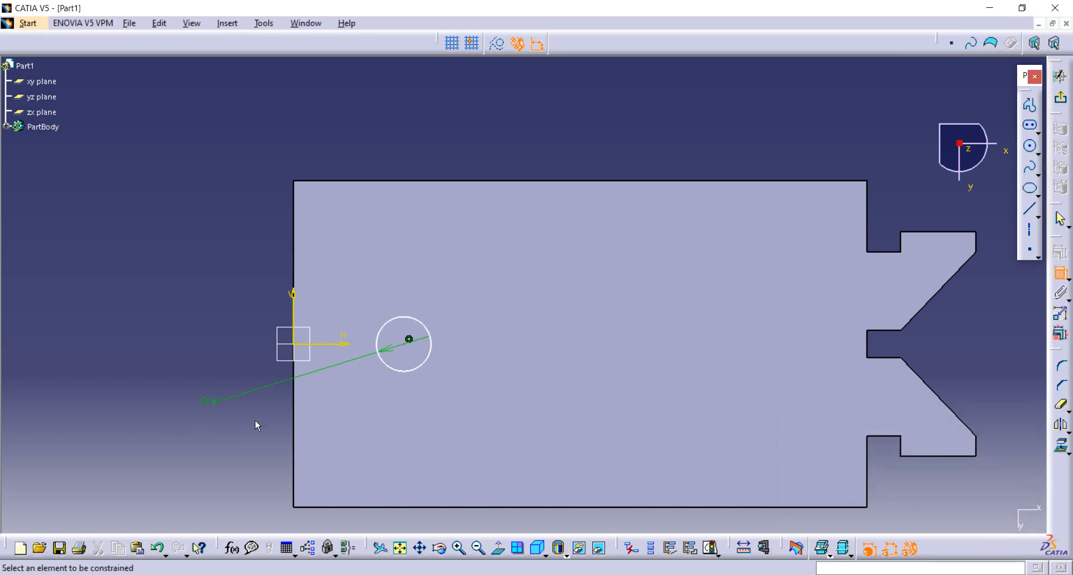
Dimension the circle's centre from the sketch's vertical axis, set the distance to 25 cm, and finish the sketch.
{"action": "left_click", "coordinate": [294, 312]}
{"action": "left_click", "coordinate": [408, 341]}
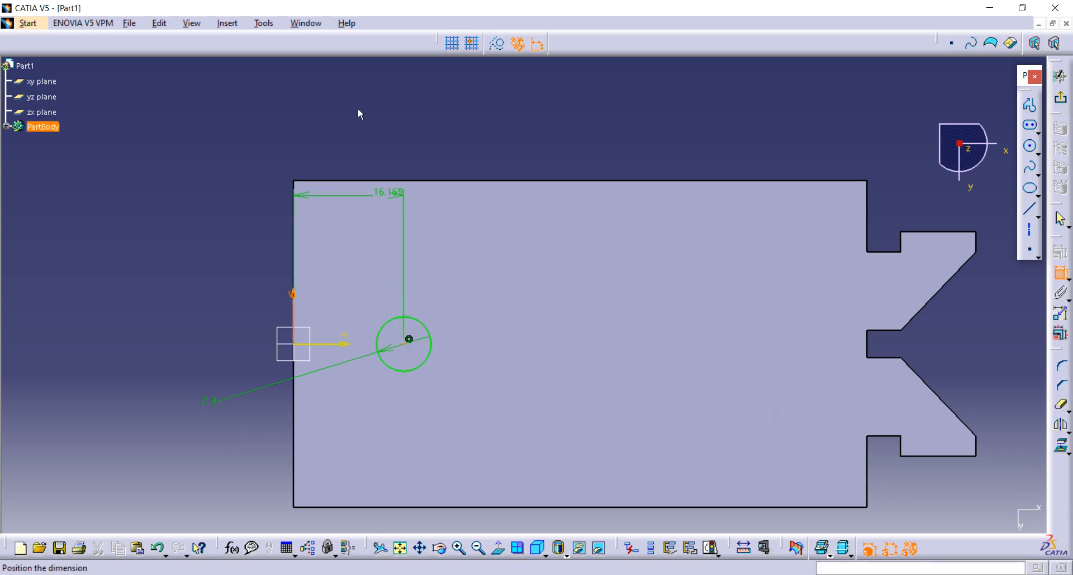
{"action": "left_click", "coordinate": [357, 98]}
{"action": "double_click", "coordinate": [363, 100]}
{"action": "type", "text": "2"}
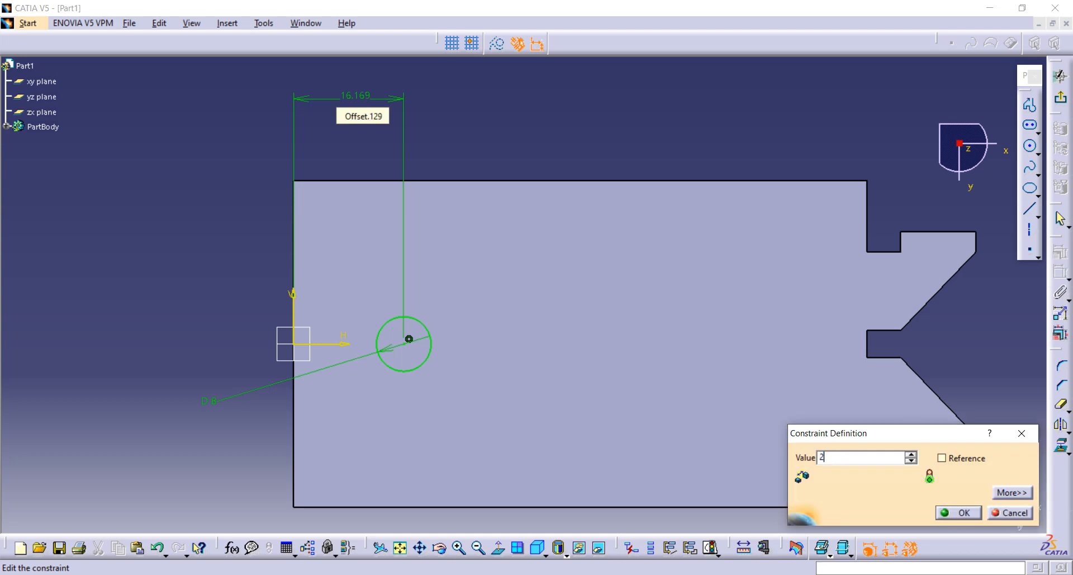
{"action": "type", "text": "5"}
{"action": "key", "text": "Return"}
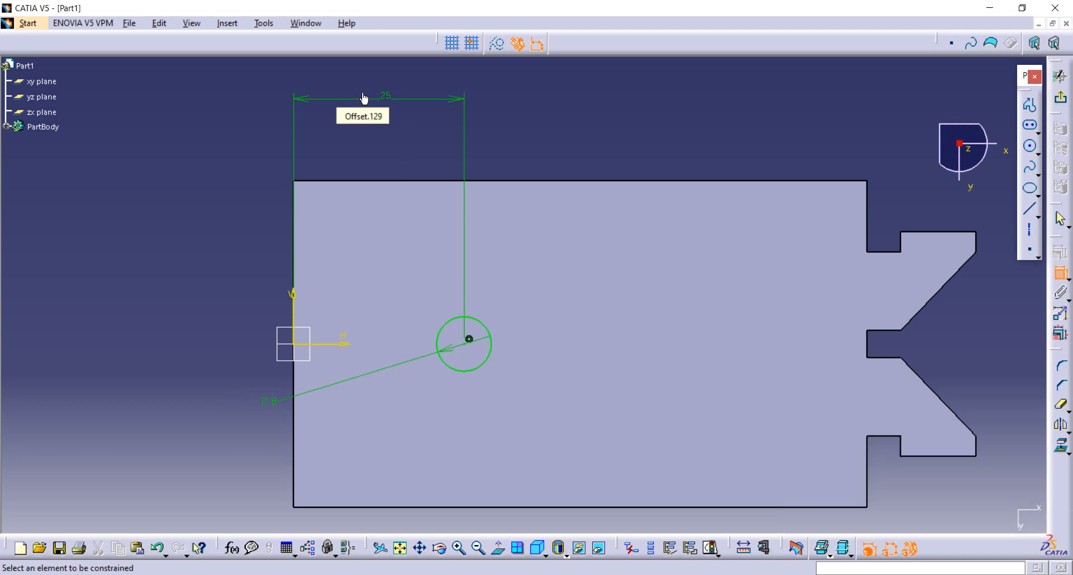
{"action": "left_click", "coordinate": [1061, 102]}
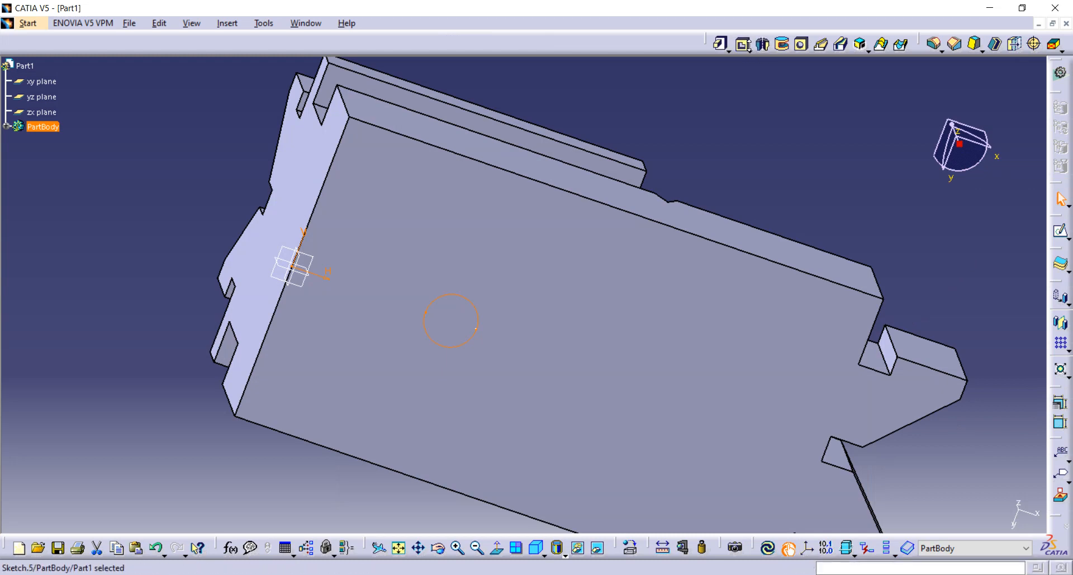
Pocket the 8 cm circle from the underside through the block with the Up to last limit.
{"action": "left_click", "coordinate": [744, 50]}
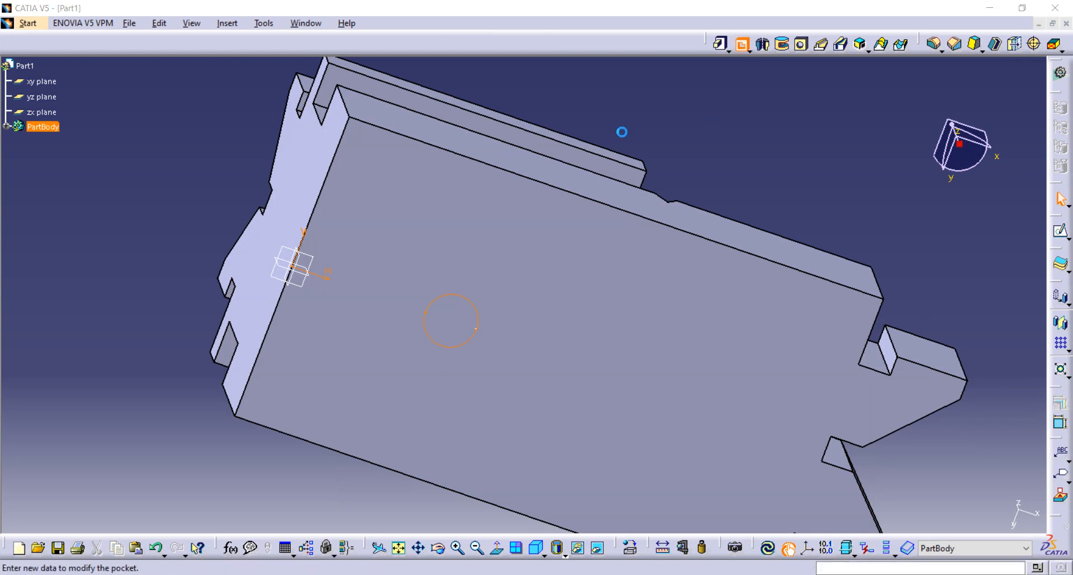
{"action": "left_click", "coordinate": [1000, 332]}
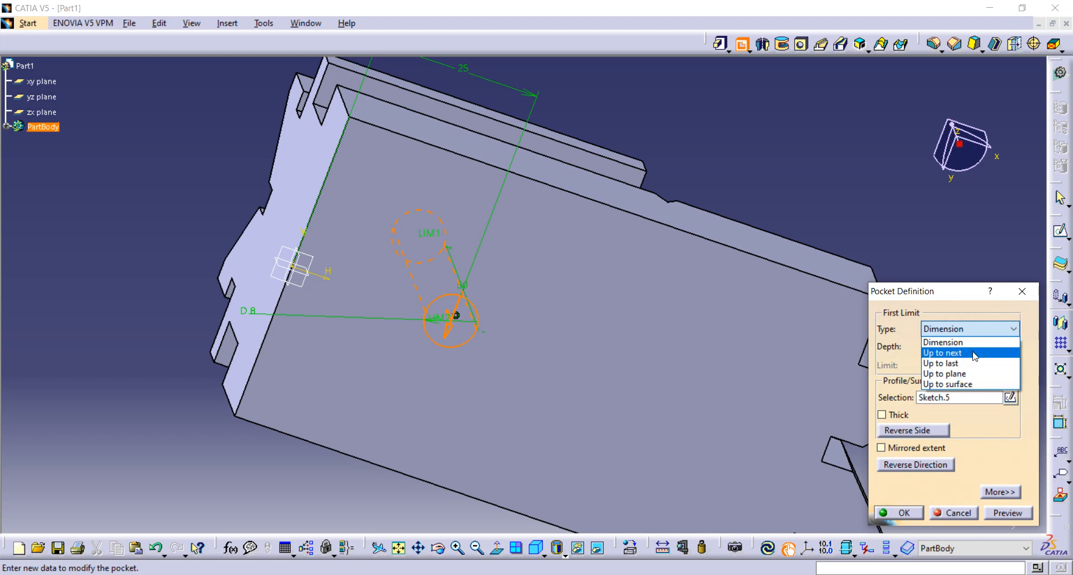
{"action": "left_click", "coordinate": [971, 365]}
{"action": "middle_click_drag", "start_coordinate": [741, 168], "coordinate": [696, 200]}
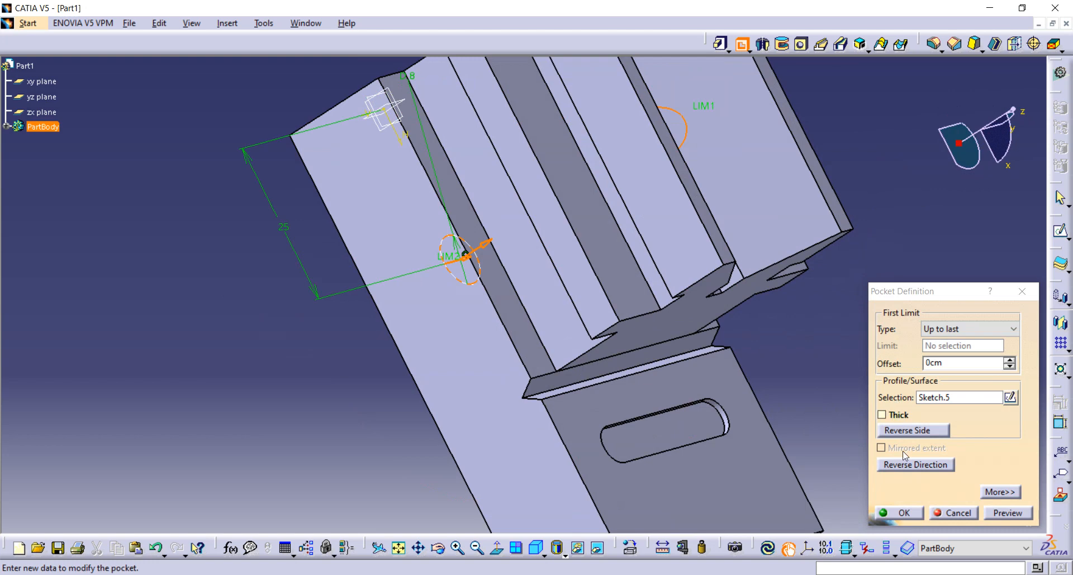
{"action": "left_click", "coordinate": [1008, 506]}
{"action": "mouse_move", "coordinate": [810, 220]}
{"action": "middle_mouse_down"}
{"action": "mouse_move", "coordinate": [647, 251]}
{"action": "mouse_move", "coordinate": [960, 504]}
{"action": "middle_mouse_up"}
{"action": "left_click", "coordinate": [906, 513]}
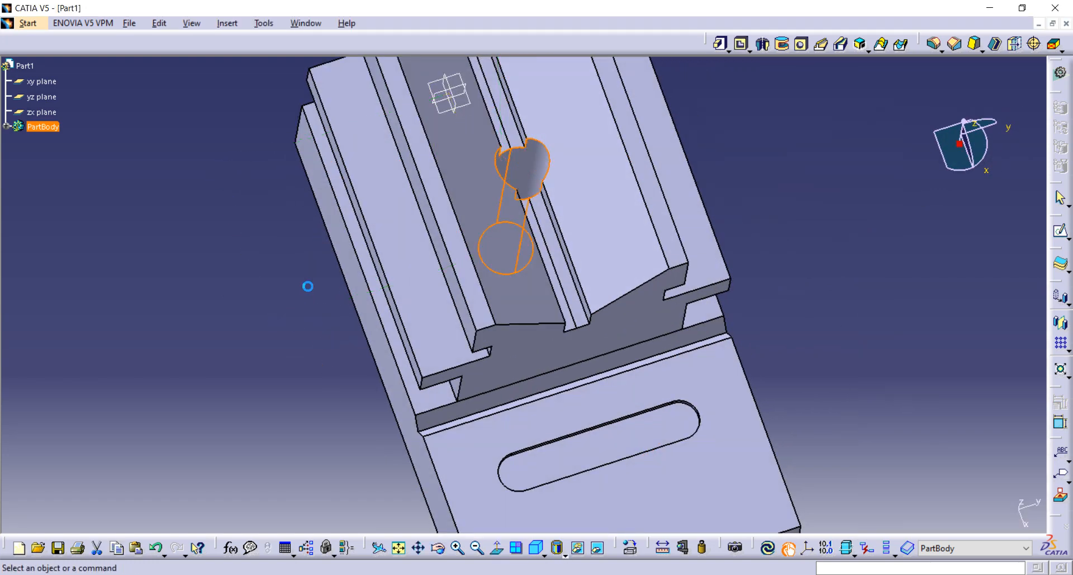
Open a sketch on the raised profile's outer side face and draw a circle about 8.3 cm in diameter above the base.
{"action": "middle_click_drag", "start_coordinate": [308, 285], "coordinate": [553, 222]}
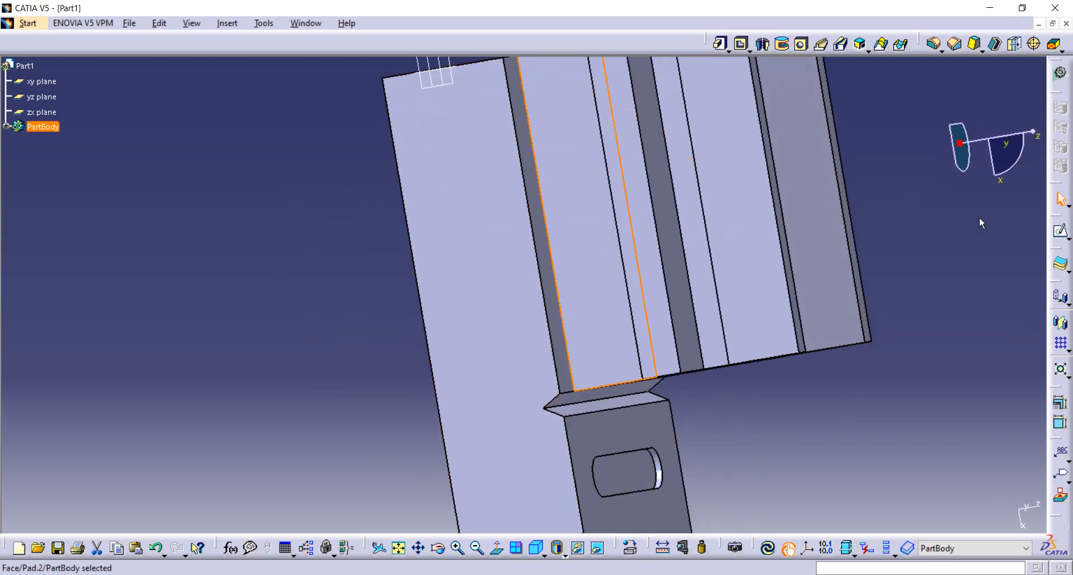
{"action": "mouse_move", "coordinate": [551, 178]}
{"action": "middle_mouse_down"}
{"action": "mouse_move", "coordinate": [468, 201]}
{"action": "mouse_move", "coordinate": [503, 198]}
{"action": "middle_mouse_up"}
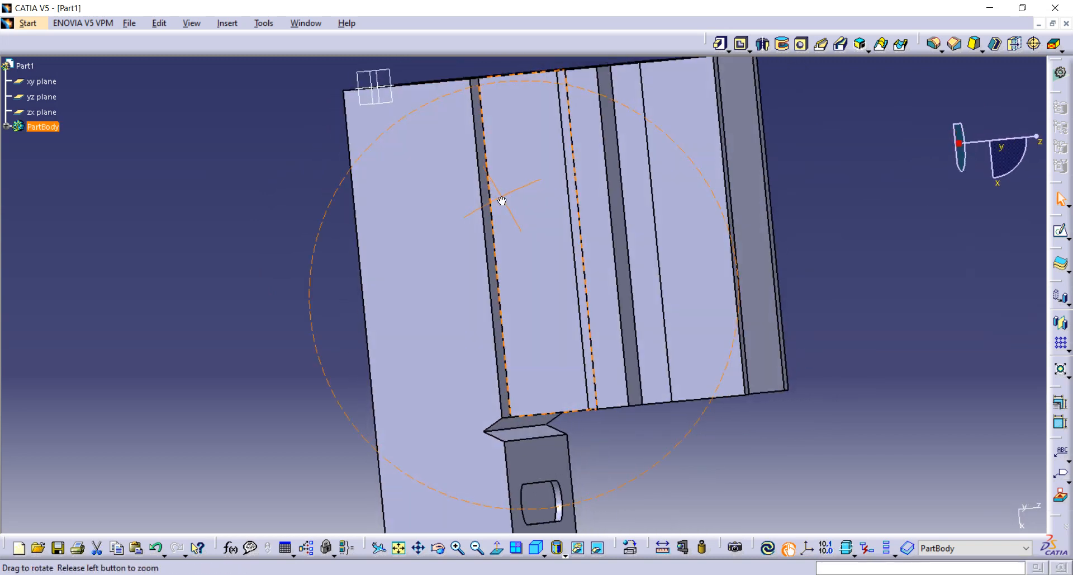
{"action": "left_click", "coordinate": [560, 192]}
{"action": "left_click", "coordinate": [1065, 237]}
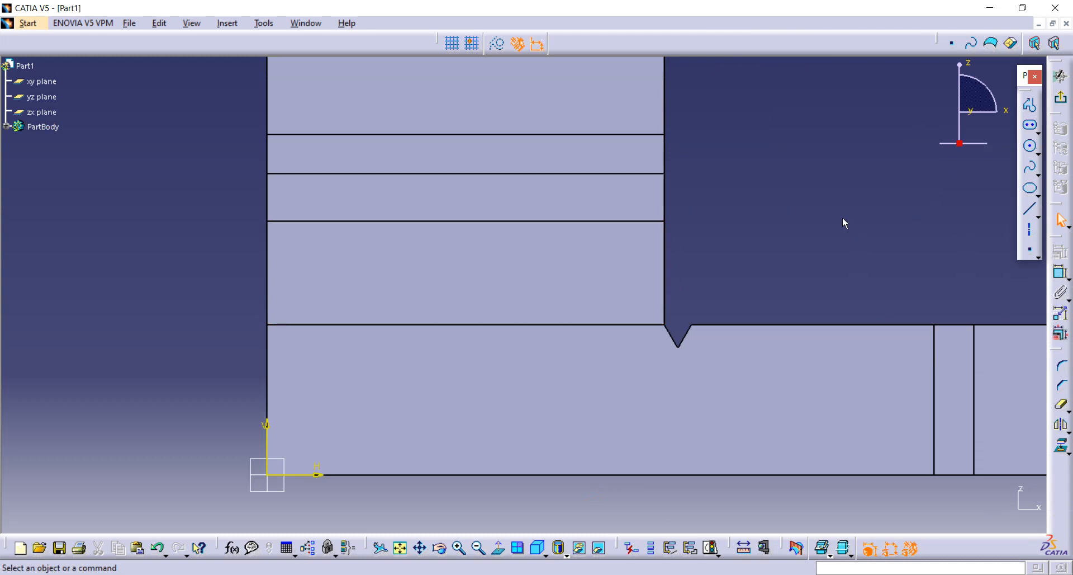
{"action": "middle_click_drag", "start_coordinate": [737, 196], "coordinate": [744, 225]}
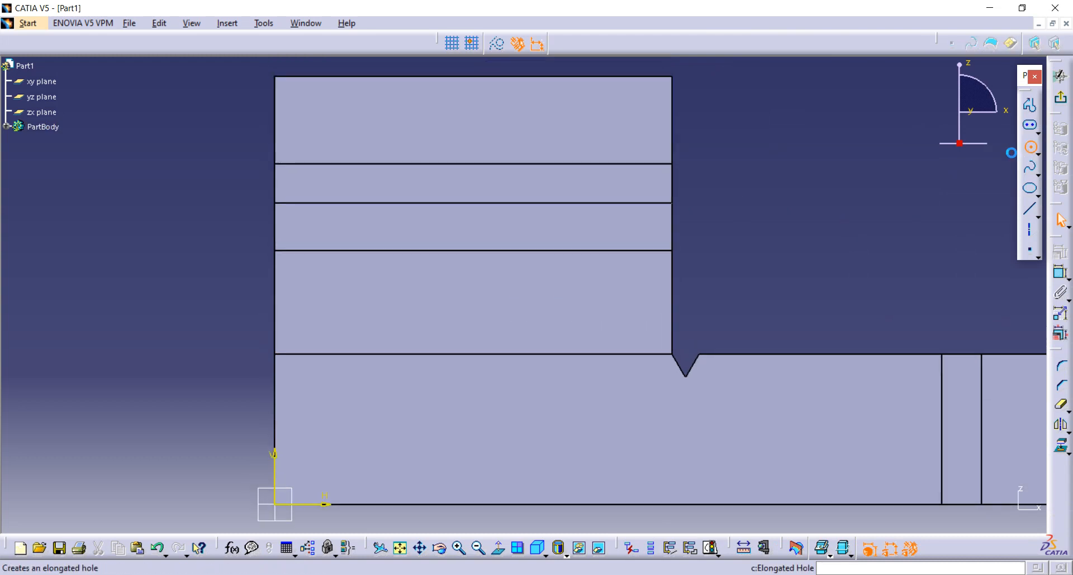
{"action": "left_click", "coordinate": [1030, 146]}
{"action": "left_click", "coordinate": [470, 277]}
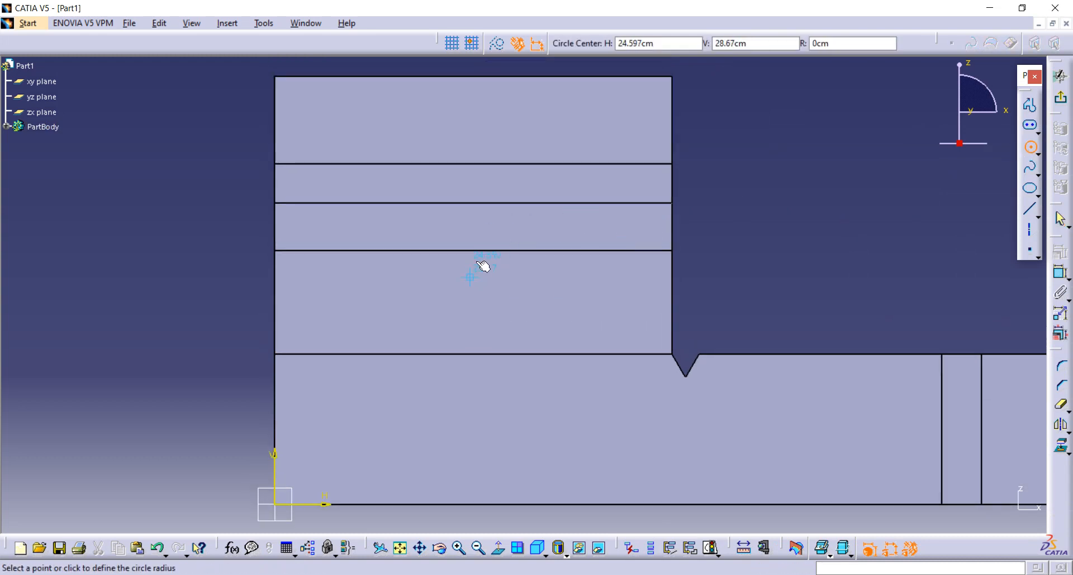
{"action": "left_click", "coordinate": [482, 246]}
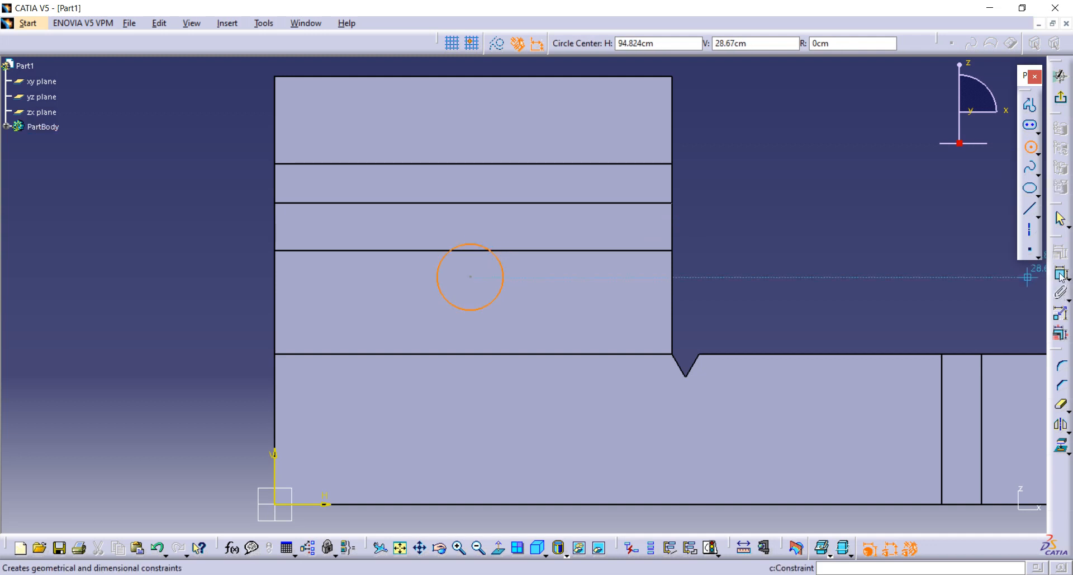
Dimension the side circle's diameter and set it to 10 cm.
{"action": "left_click", "coordinate": [1060, 272]}
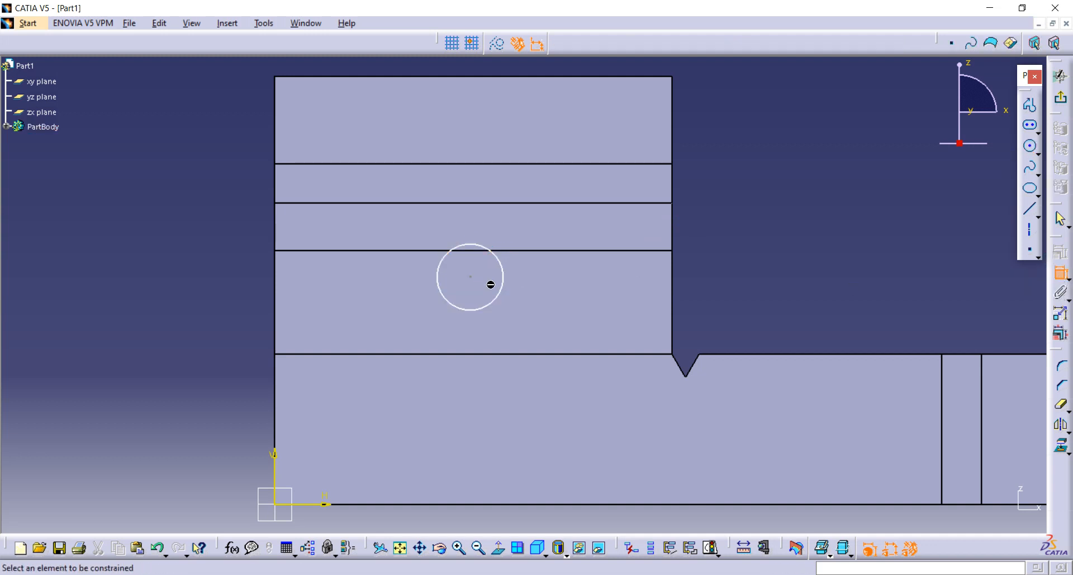
{"action": "left_click", "coordinate": [469, 309]}
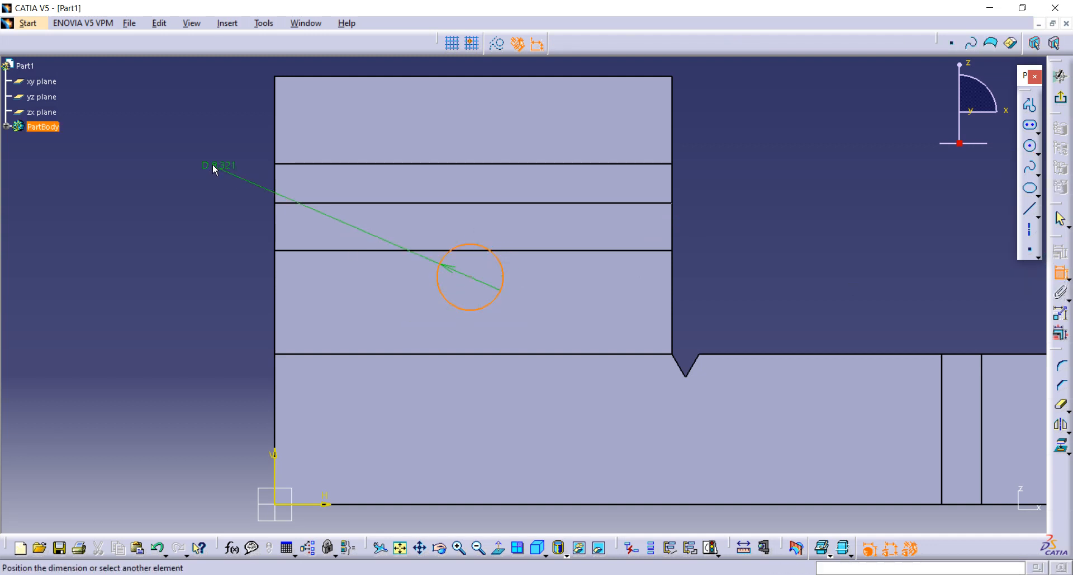
{"action": "left_click", "coordinate": [212, 164]}
{"action": "double_click", "coordinate": [220, 161]}
{"action": "type", "text": "10cm"}
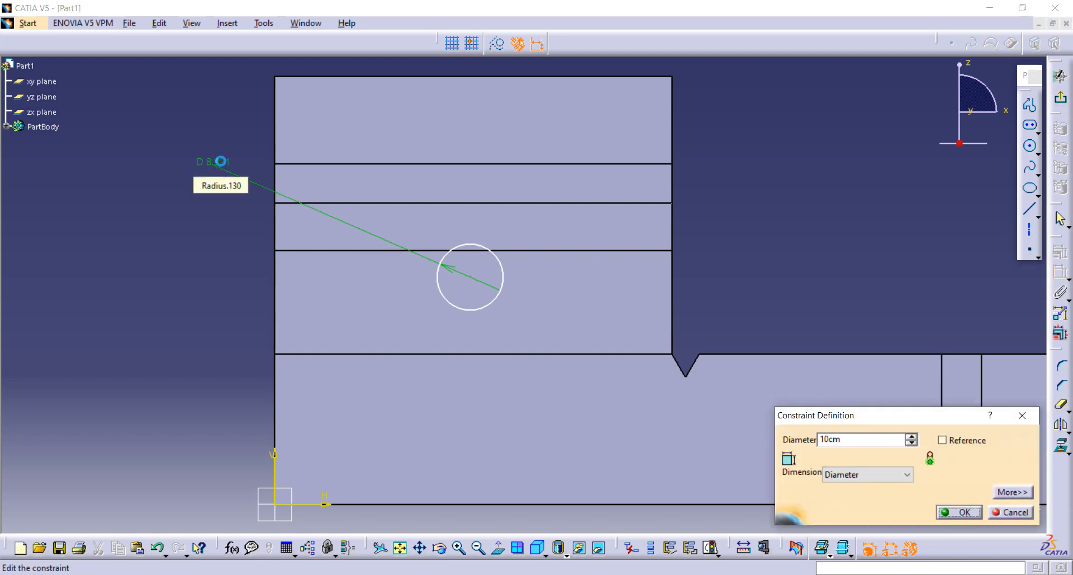
{"action": "key", "text": "Return"}
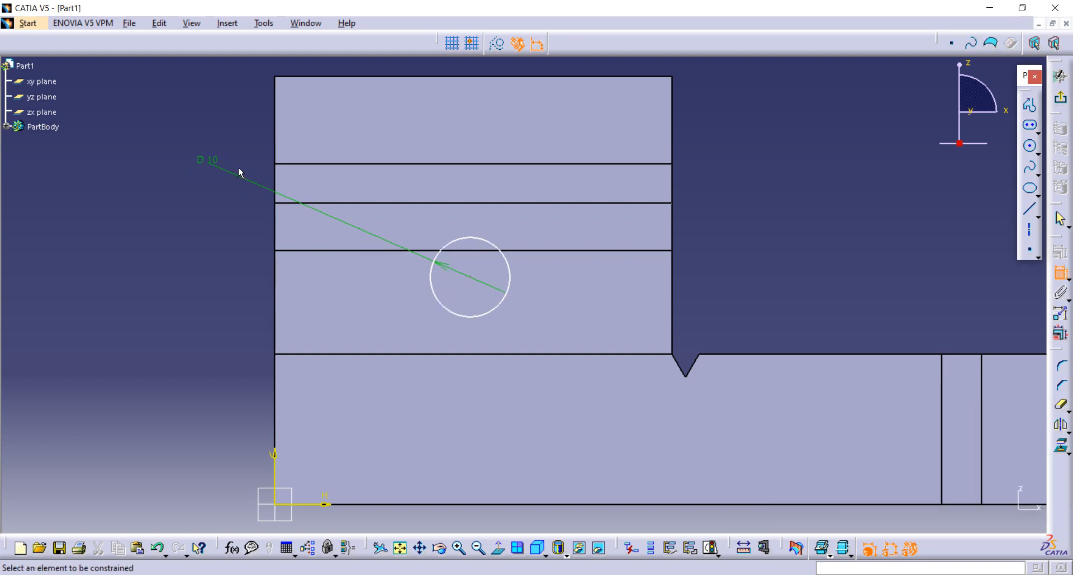
Dimension the side circle's centre from the vertical axis and set the distance to 25 cm.
{"action": "left_click", "coordinate": [274, 472]}
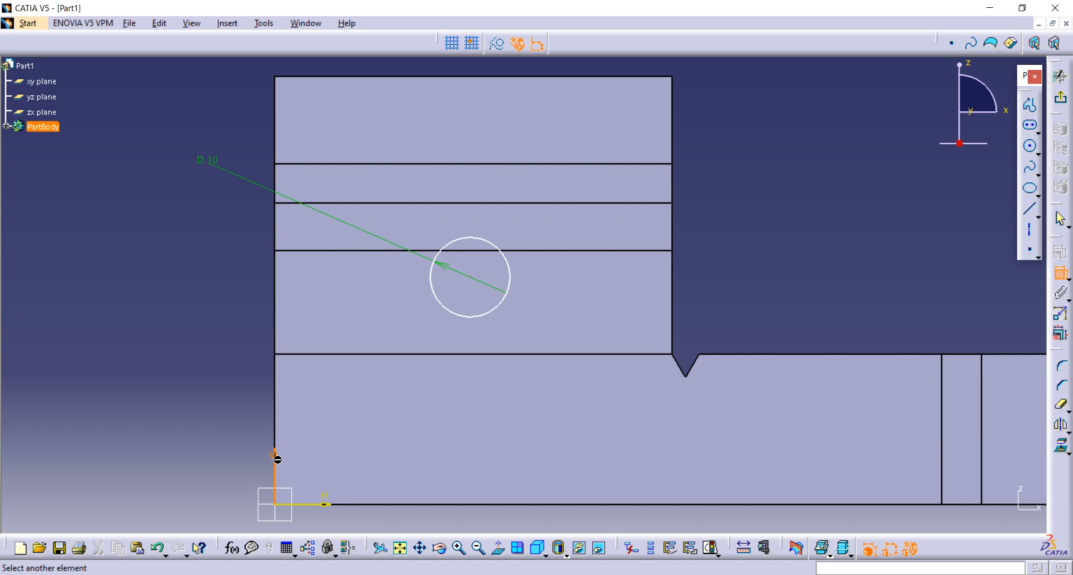
{"action": "left_click", "coordinate": [475, 280]}
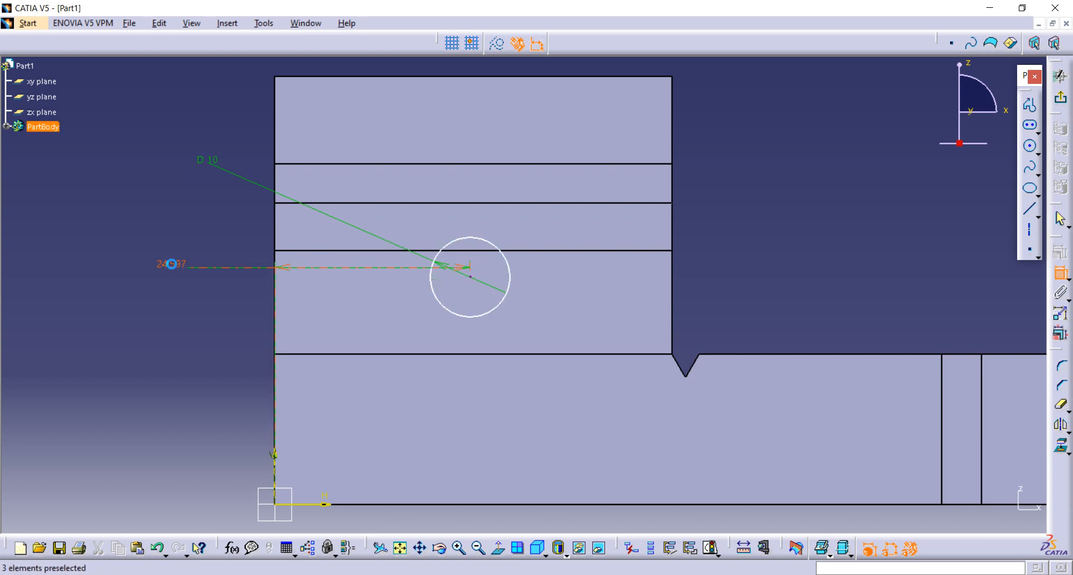
{"action": "left_click", "coordinate": [171, 264]}
{"action": "double_click", "coordinate": [171, 263]}
{"action": "type", "text": "25"}
{"action": "key", "text": "Return"}
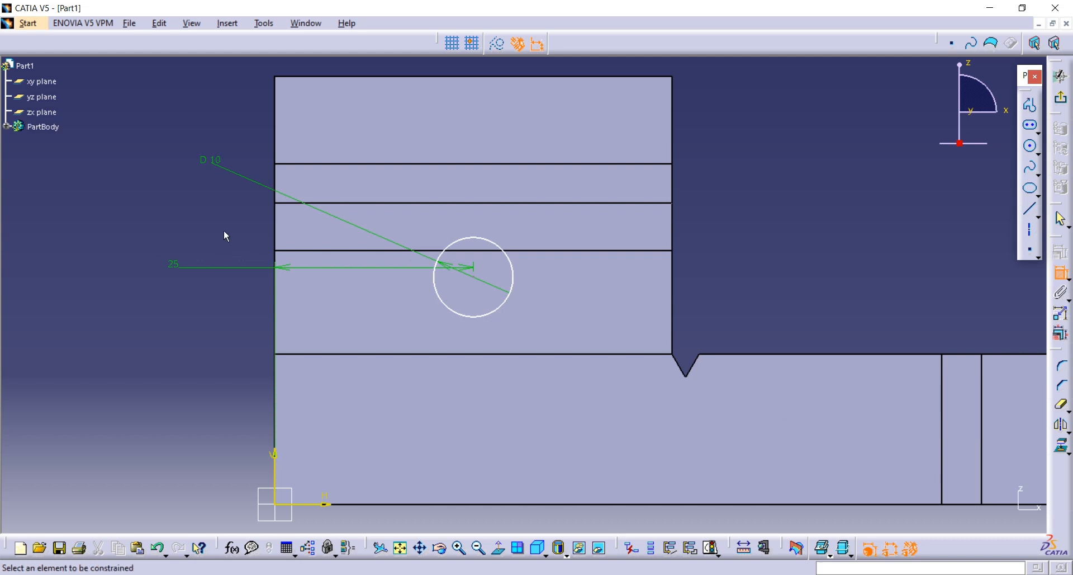
Dimension the side circle's centre height above the block's bottom edge, set it to 25 cm, and finish the sketch.
{"action": "left_click", "coordinate": [479, 278]}
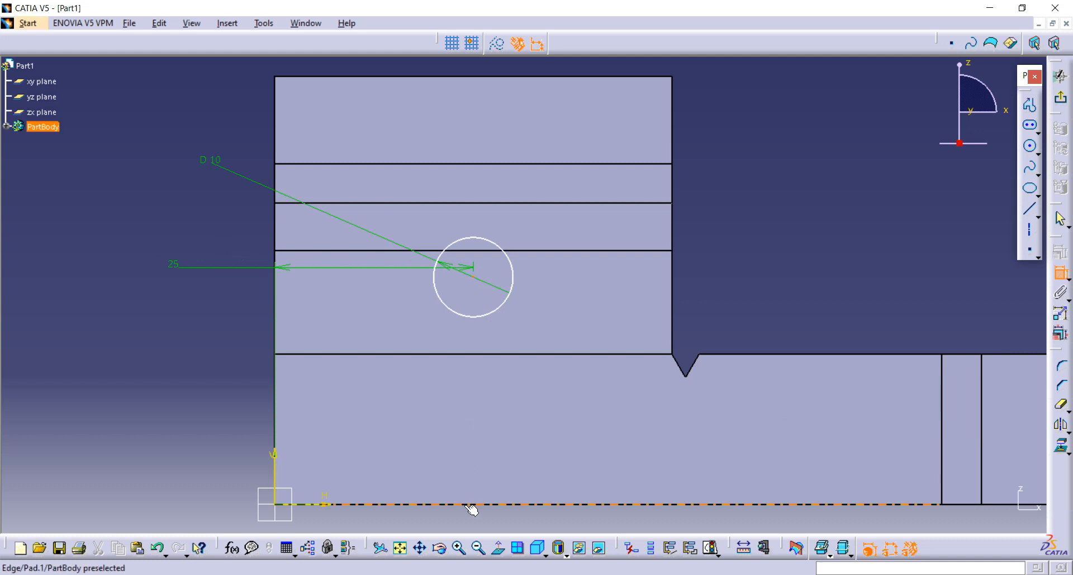
{"action": "left_click", "coordinate": [472, 503]}
{"action": "left_click", "coordinate": [99, 353]}
{"action": "double_click", "coordinate": [100, 341]}
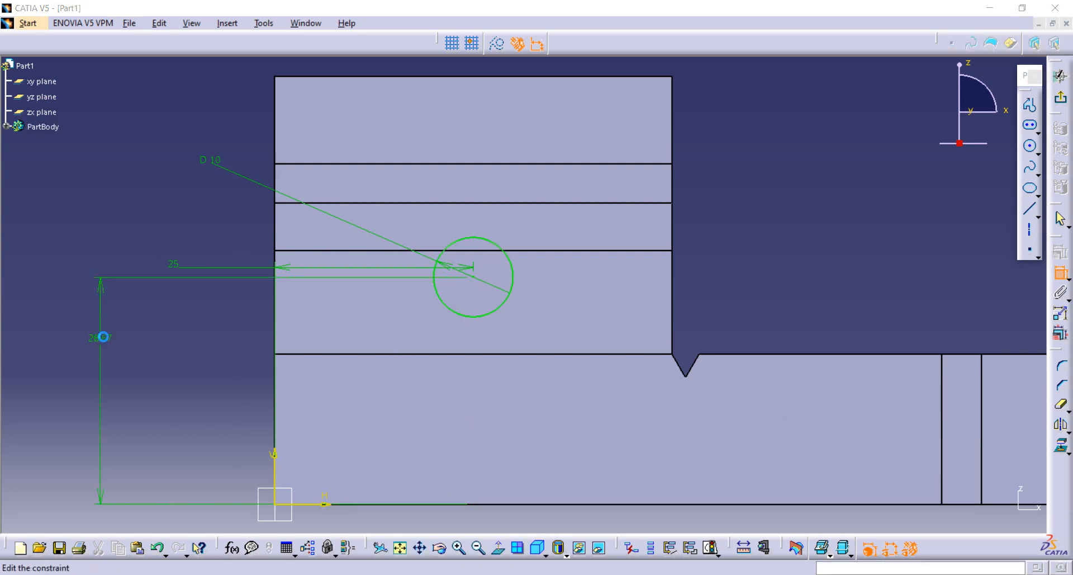
{"action": "type", "text": "25"}
{"action": "key", "text": "Return"}
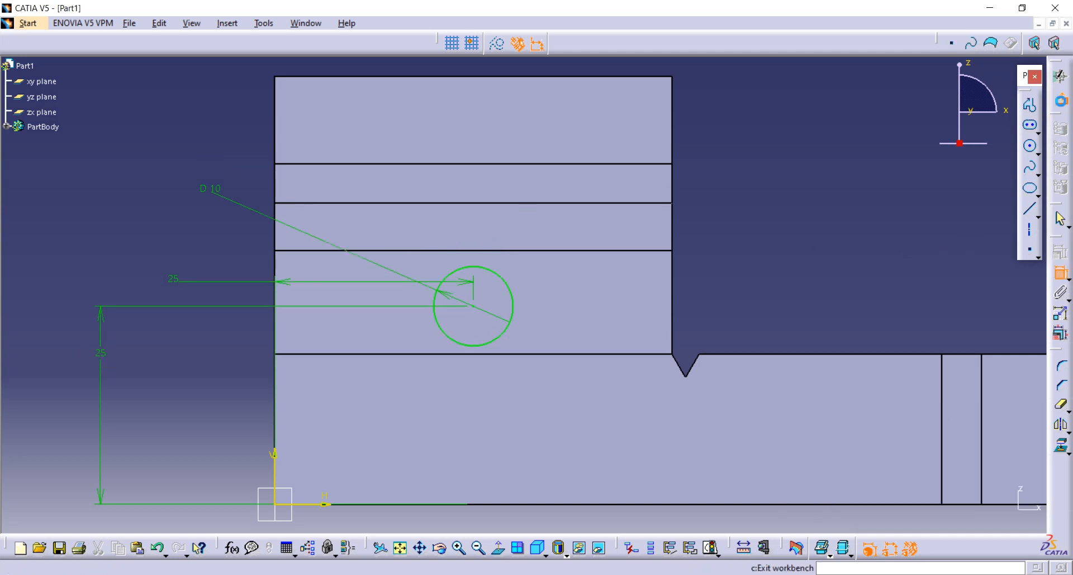
{"action": "left_click", "coordinate": [1060, 98]}
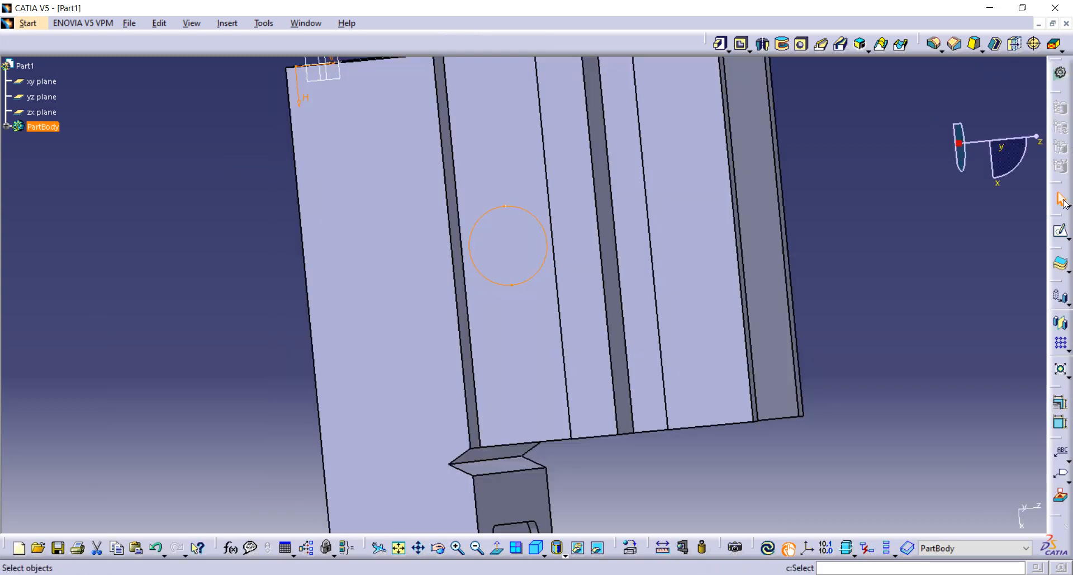
Pocket the 10 cm side circle crosswise through the raised profile with the Up to last limit.
{"action": "left_click", "coordinate": [740, 45]}
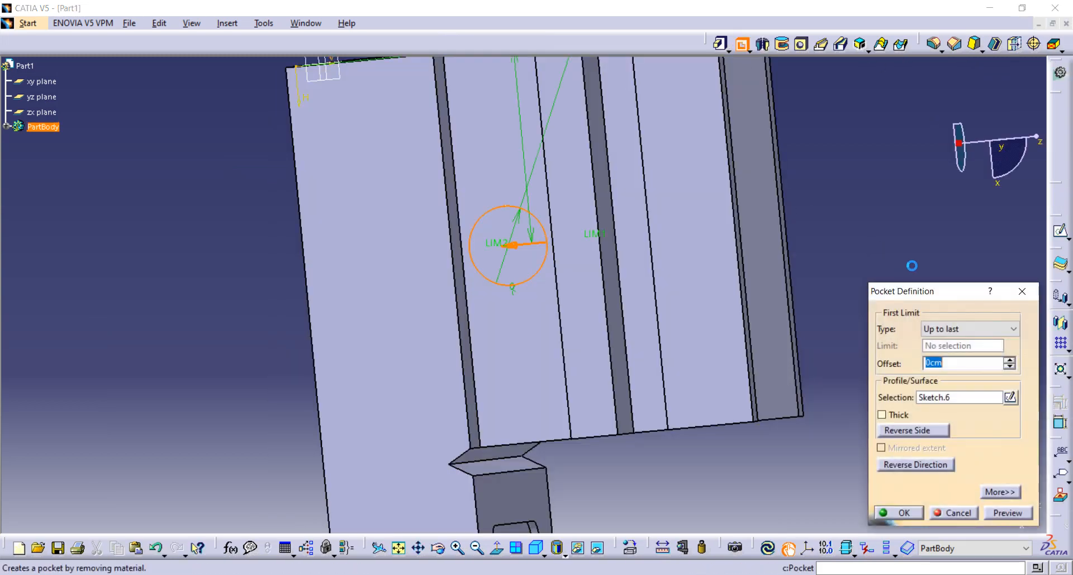
{"action": "left_click", "coordinate": [984, 328]}
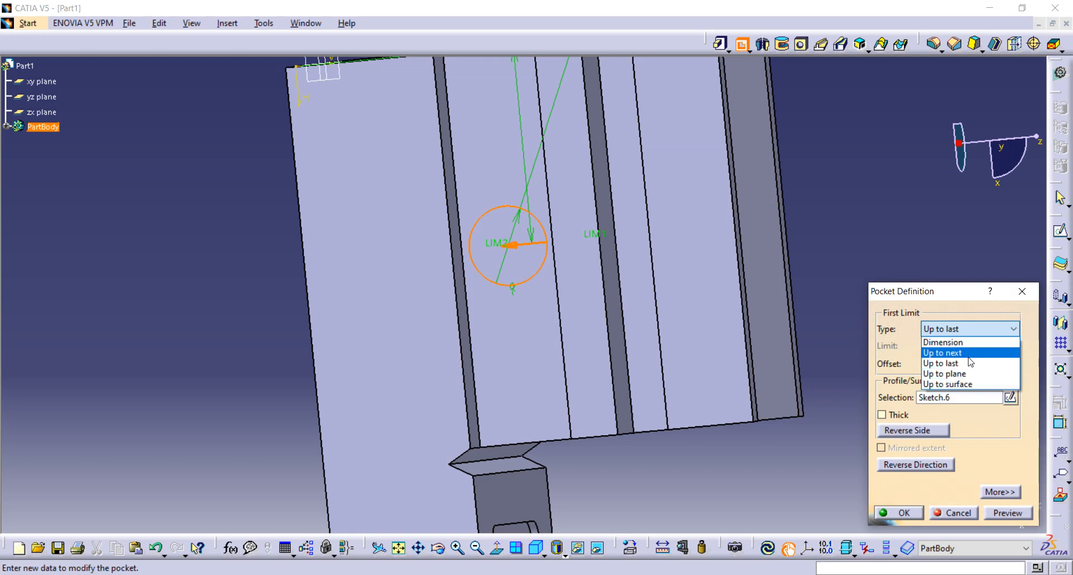
{"action": "left_click", "coordinate": [951, 363]}
{"action": "left_click", "coordinate": [1010, 515]}
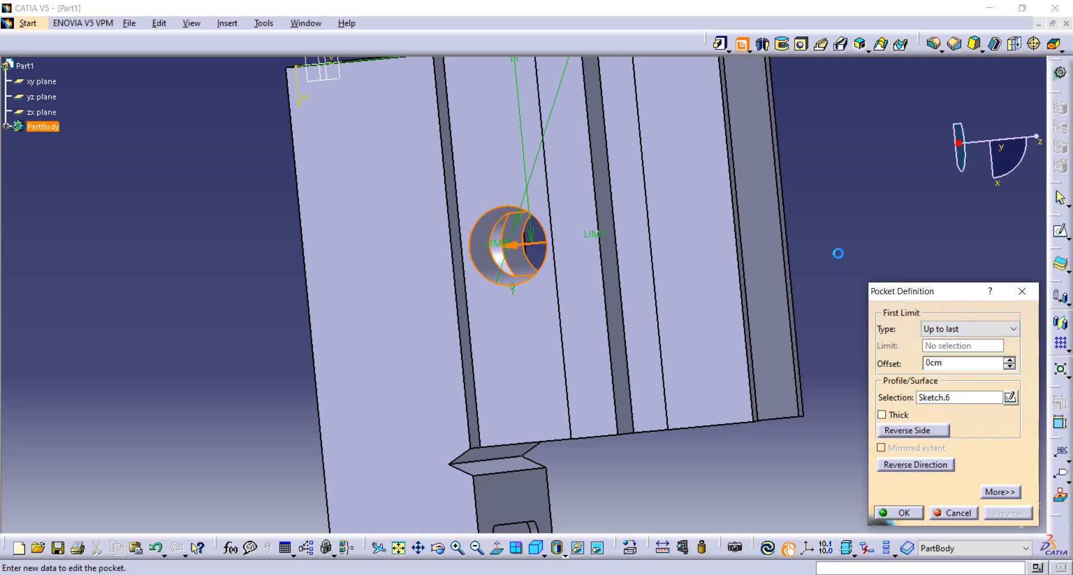
{"action": "middle_click_drag", "start_coordinate": [744, 252], "coordinate": [699, 252]}
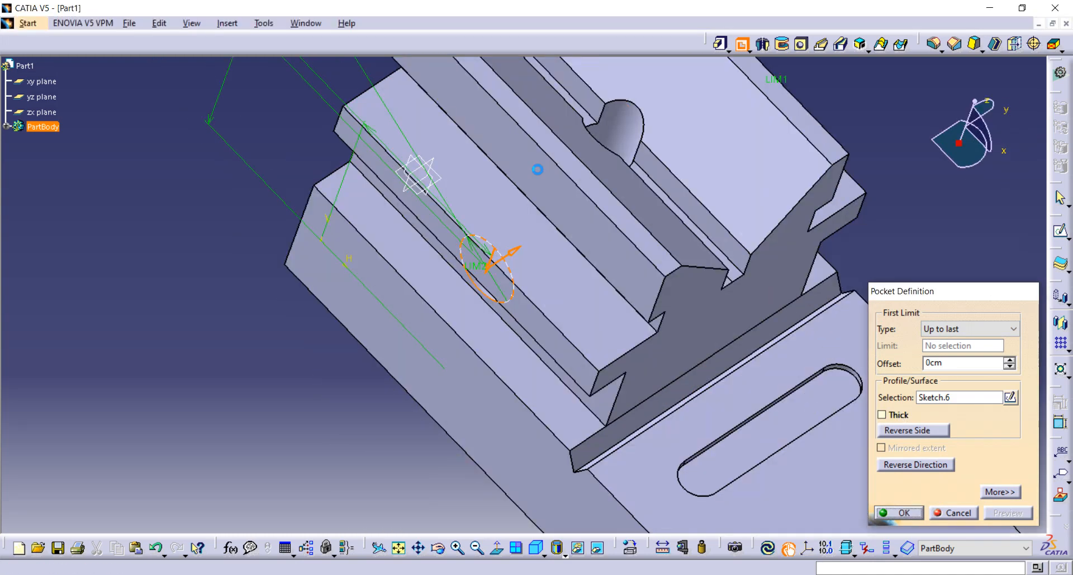
{"action": "left_click", "coordinate": [906, 512]}
{"action": "middle_click_drag", "start_coordinate": [425, 347], "coordinate": [418, 358]}
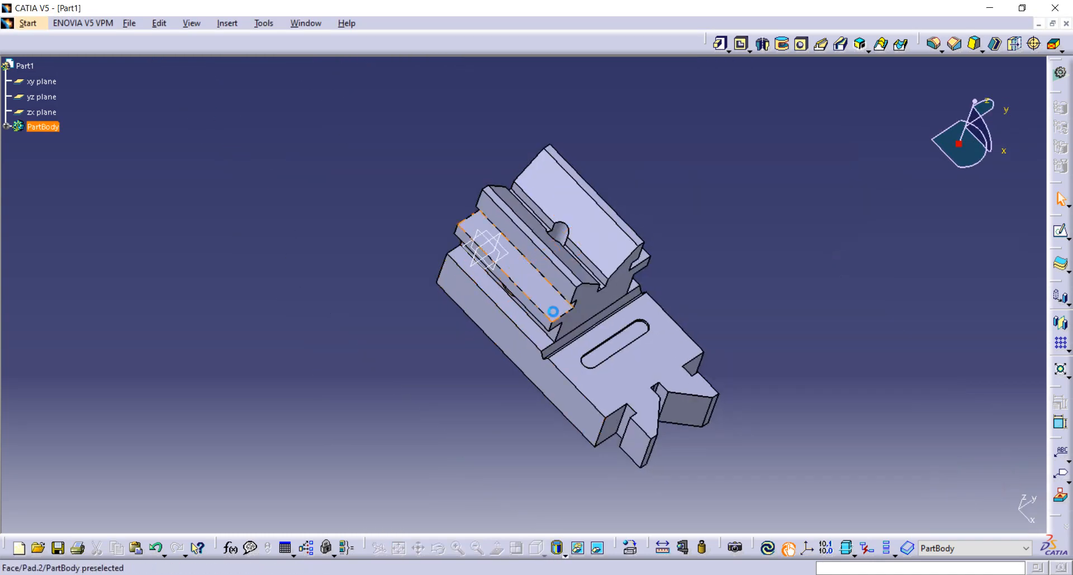
{"action": "middle_click_drag", "start_coordinate": [553, 309], "coordinate": [620, 246]}
{"action": "left_click", "coordinate": [956, 219]}
{"action": "middle_click_drag", "start_coordinate": [917, 198], "coordinate": [796, 267]}
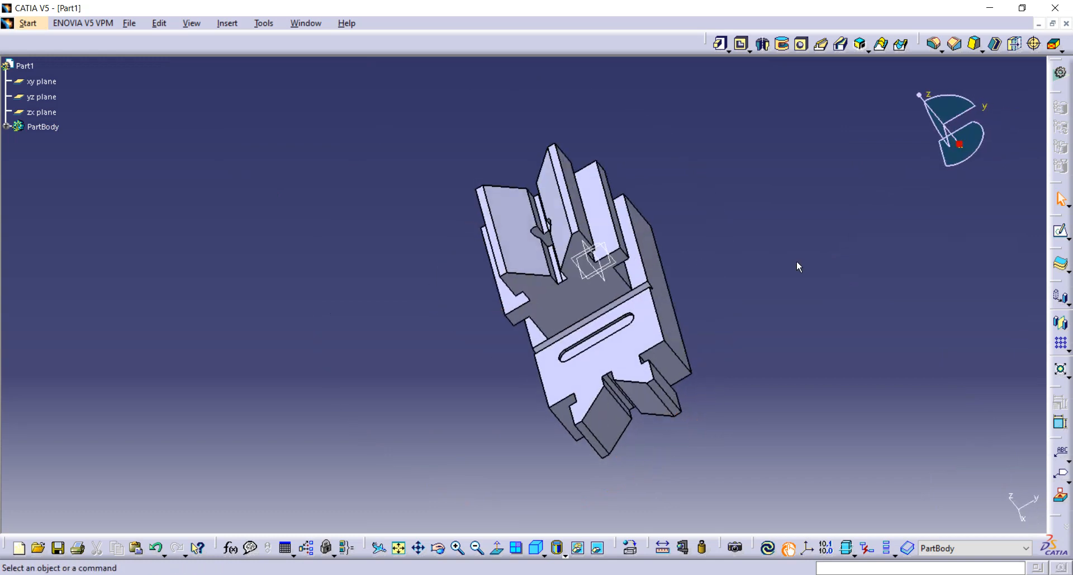